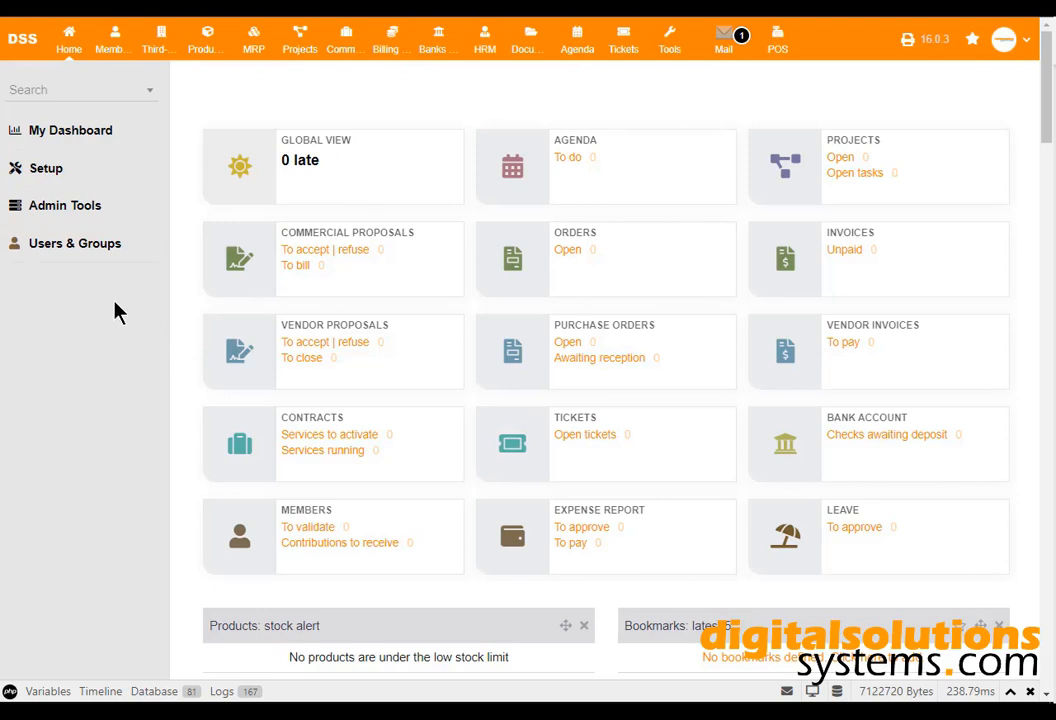
Create a new user under Users & Groups with the person's last name, first name and login.
{"action": "left_click", "coordinate": [120, 245]}
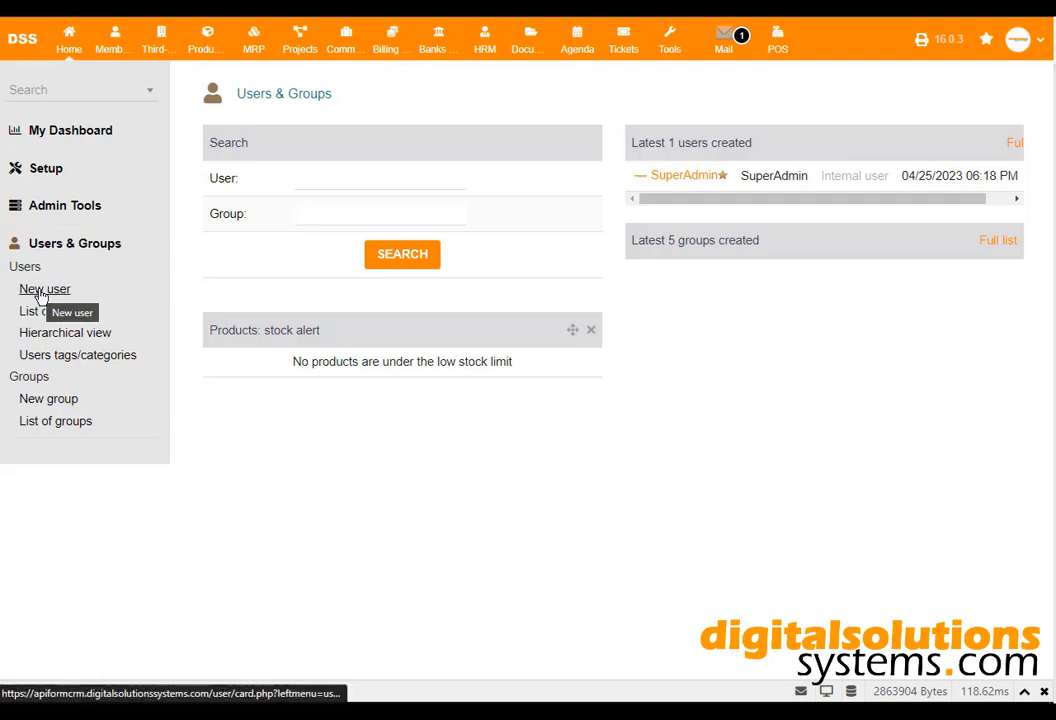
{"action": "left_click", "coordinate": [45, 290]}
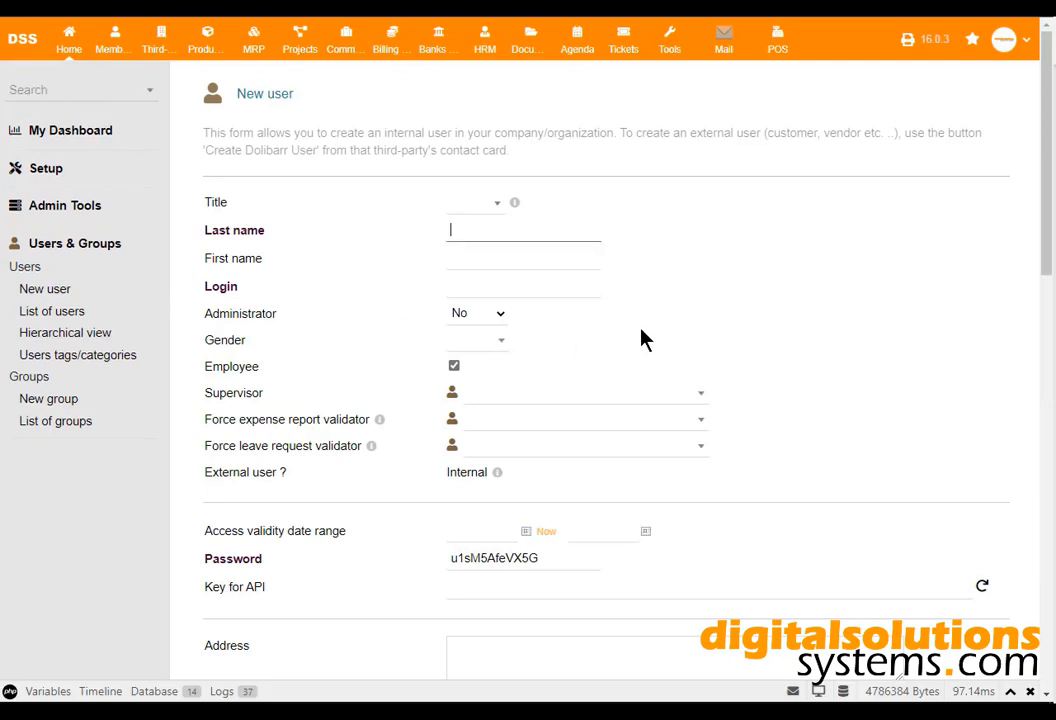
{"action": "left_click", "coordinate": [534, 235]}
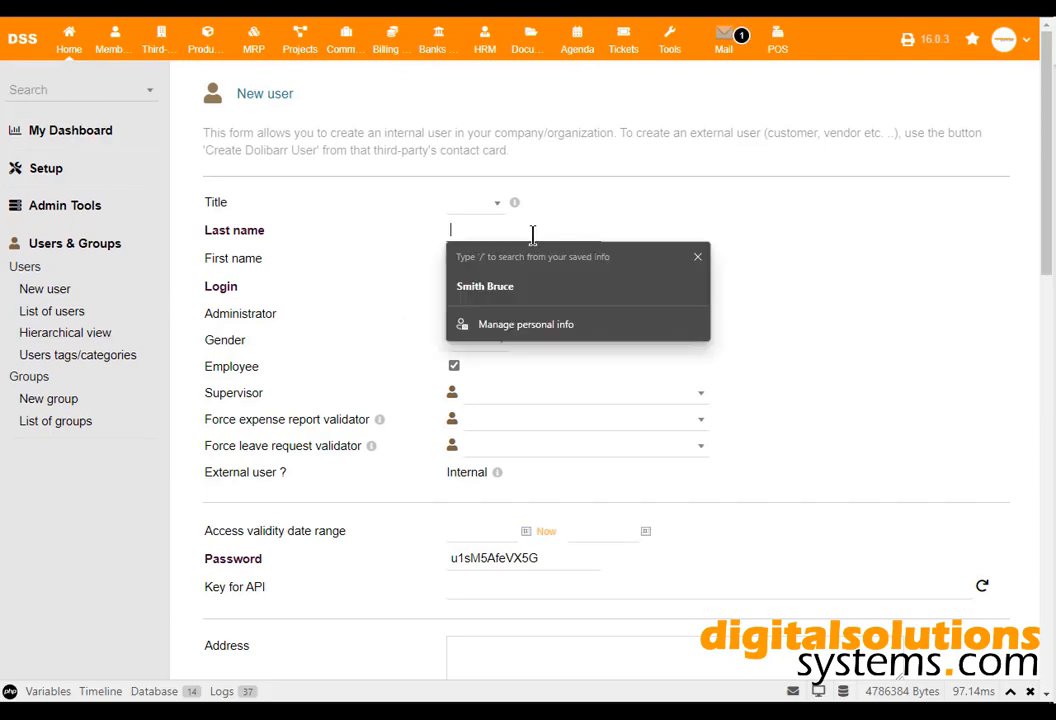
{"action": "key", "text": "Tab"}
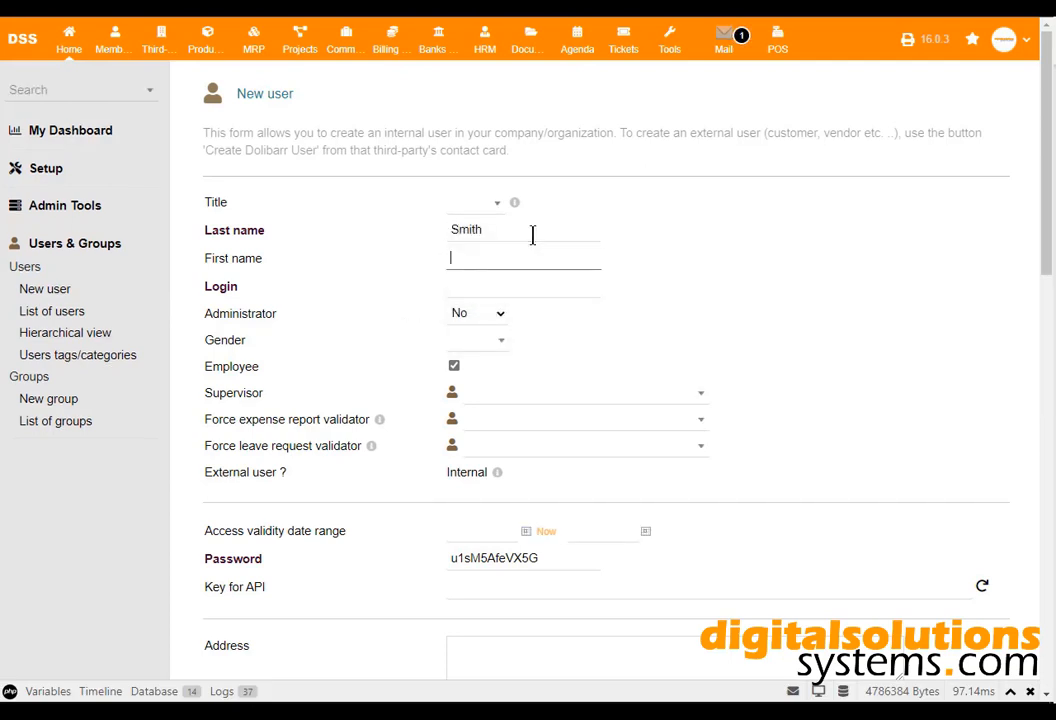
{"action": "key", "text": "Tab"}
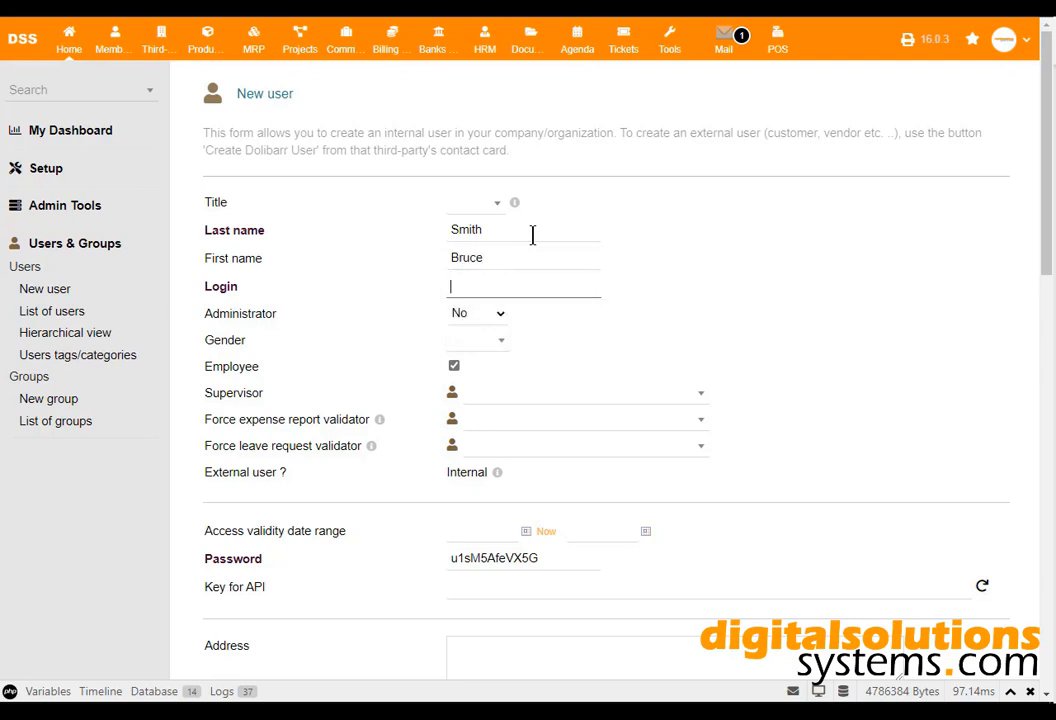
Keep Administrator at No and make the admin account the user's supervisor.
{"action": "left_click", "coordinate": [499, 318]}
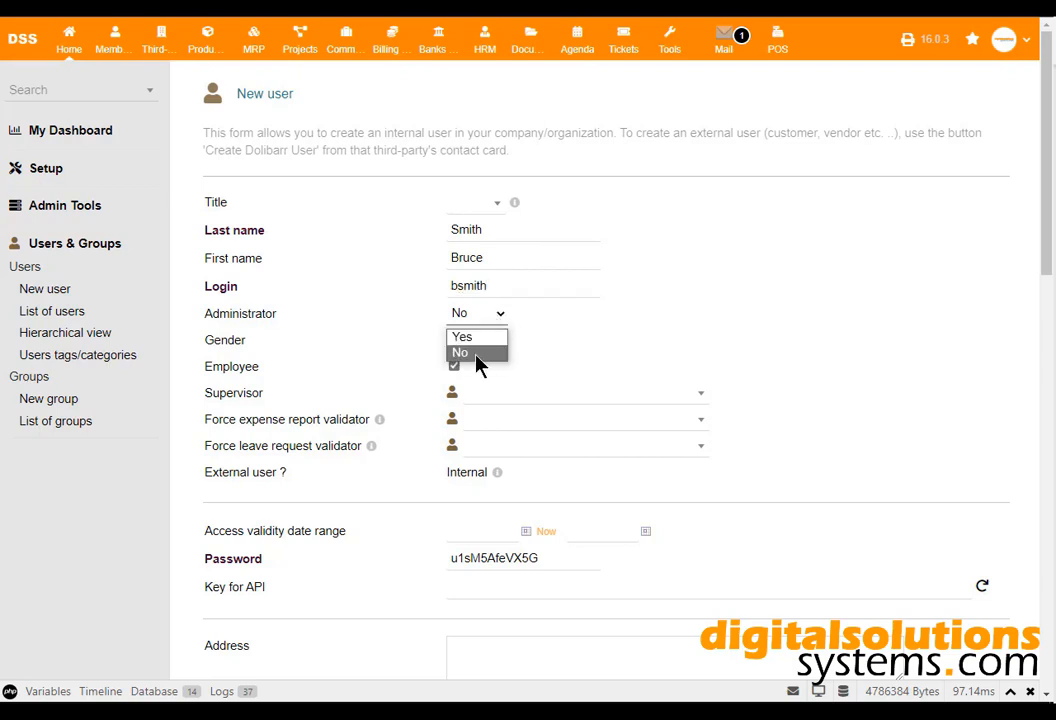
{"action": "left_click", "coordinate": [690, 390]}
{"action": "left_click", "coordinate": [598, 476]}
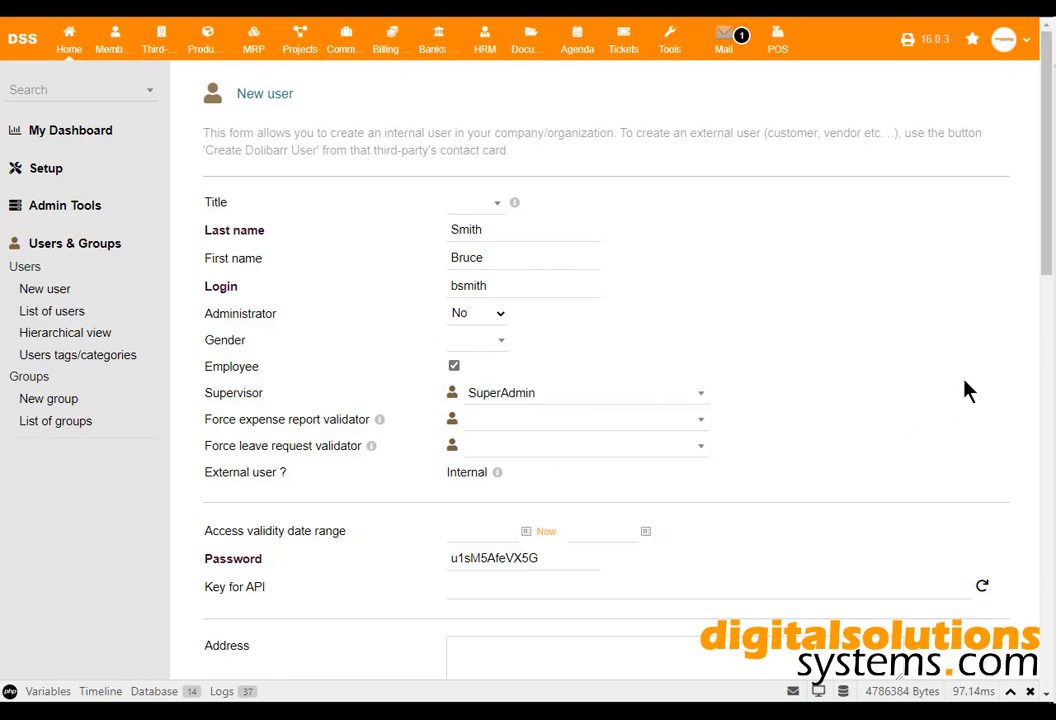
Select and copy the auto-generated password.
{"action": "scroll", "coordinate": [968, 390], "scroll_direction": "down", "scroll_amount": 2}
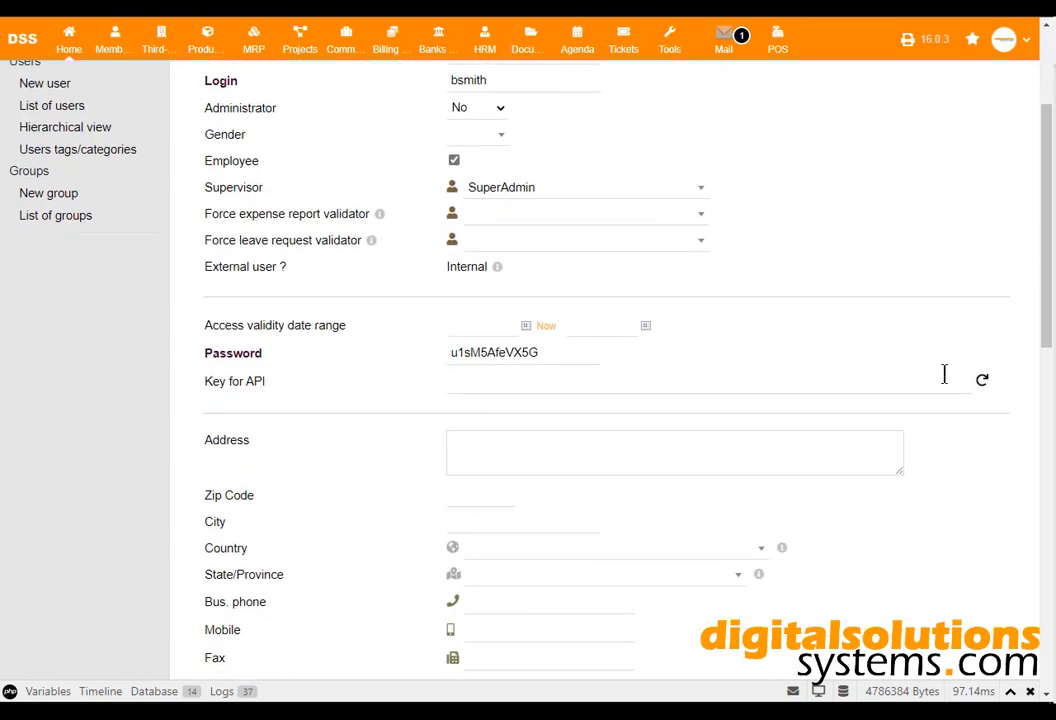
{"action": "left_click_drag", "start_coordinate": [558, 350], "coordinate": [450, 352]}
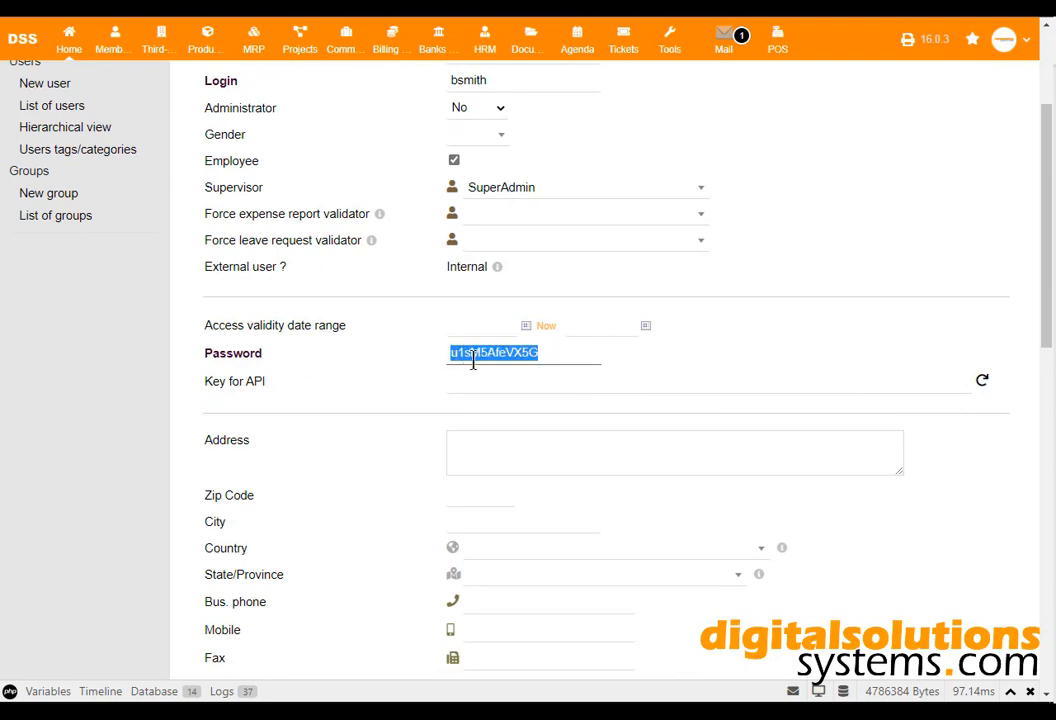
{"action": "right_click", "coordinate": [473, 361]}
{"action": "left_click", "coordinate": [540, 443]}
{"action": "left_click", "coordinate": [230, 712]}
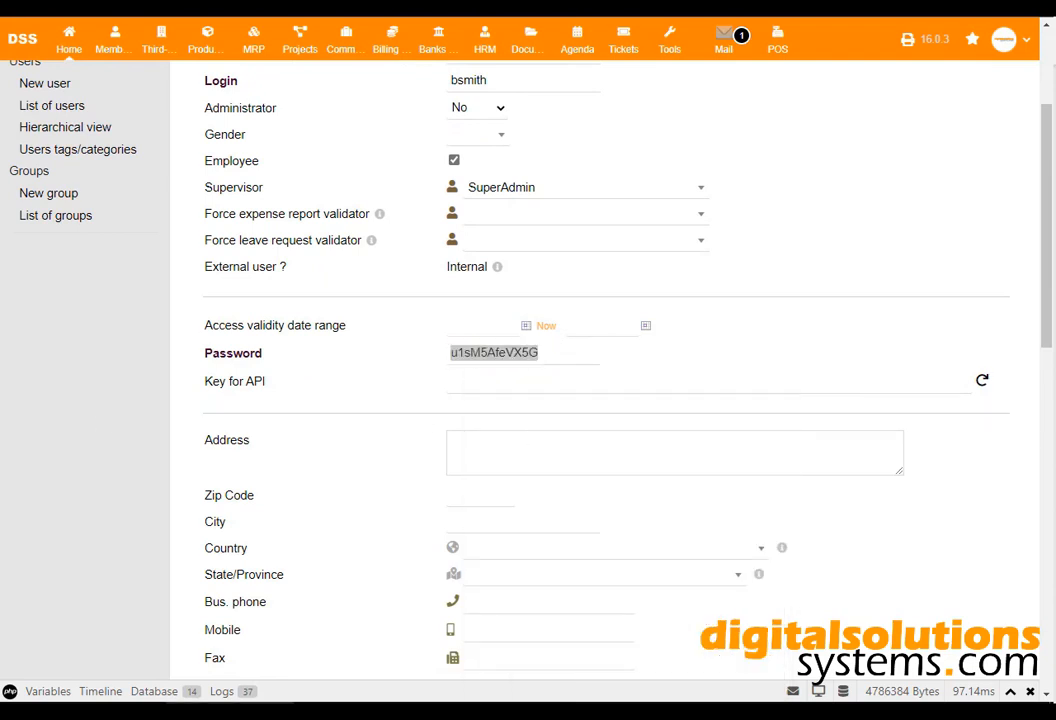
{"action": "left_click_drag", "start_coordinate": [594, 352], "coordinate": [445, 362]}
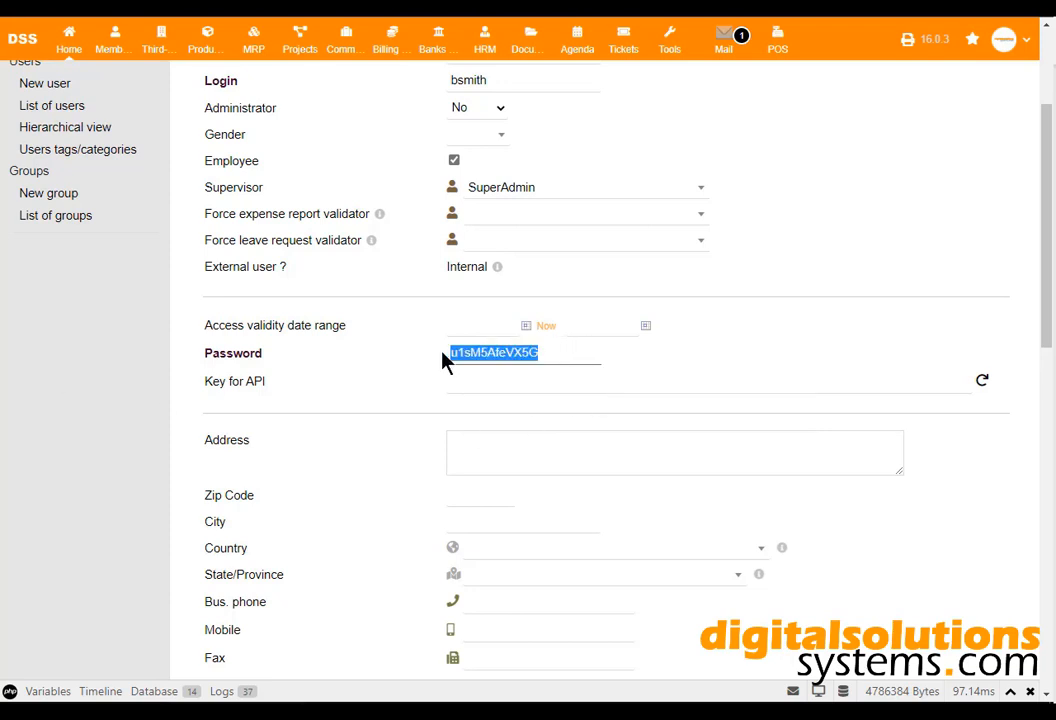
Generate a new API key for the user and select it.
{"action": "left_click_drag", "start_coordinate": [266, 381], "coordinate": [205, 378]}
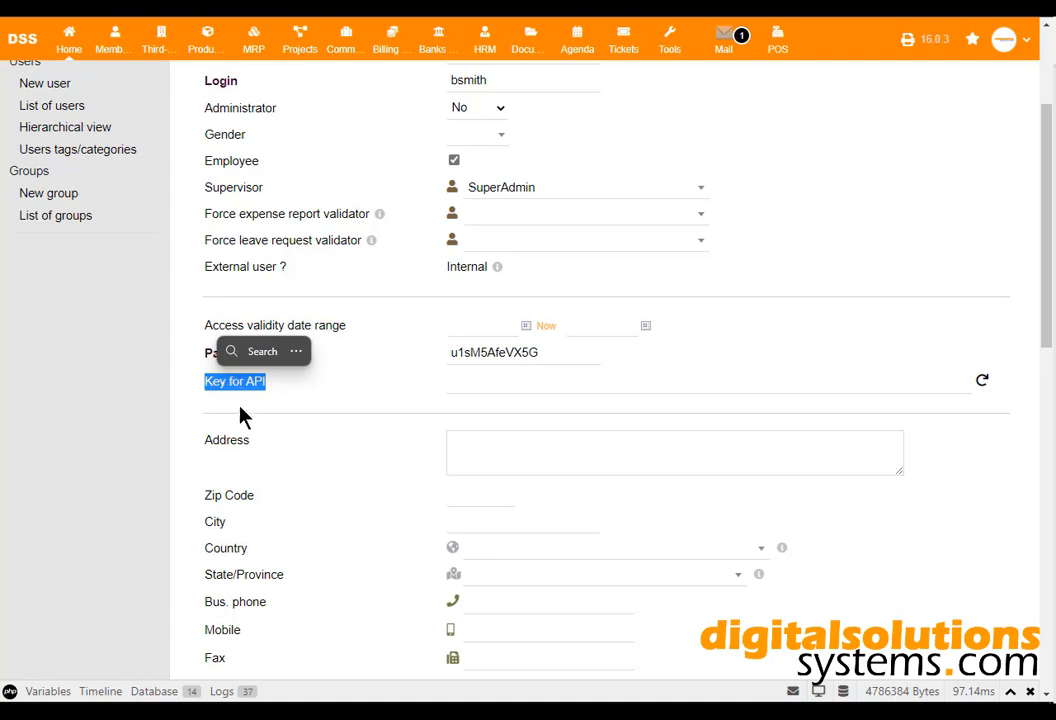
{"action": "left_click", "coordinate": [156, 402]}
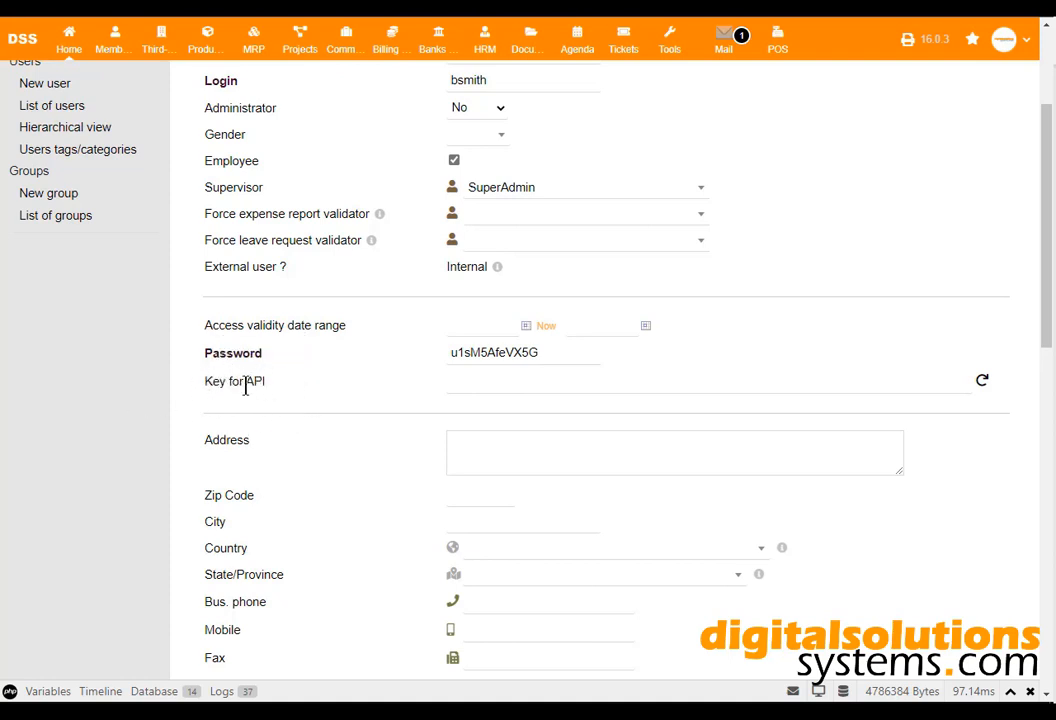
{"action": "left_click_drag", "start_coordinate": [213, 383], "coordinate": [273, 382]}
{"action": "left_click", "coordinate": [209, 381]}
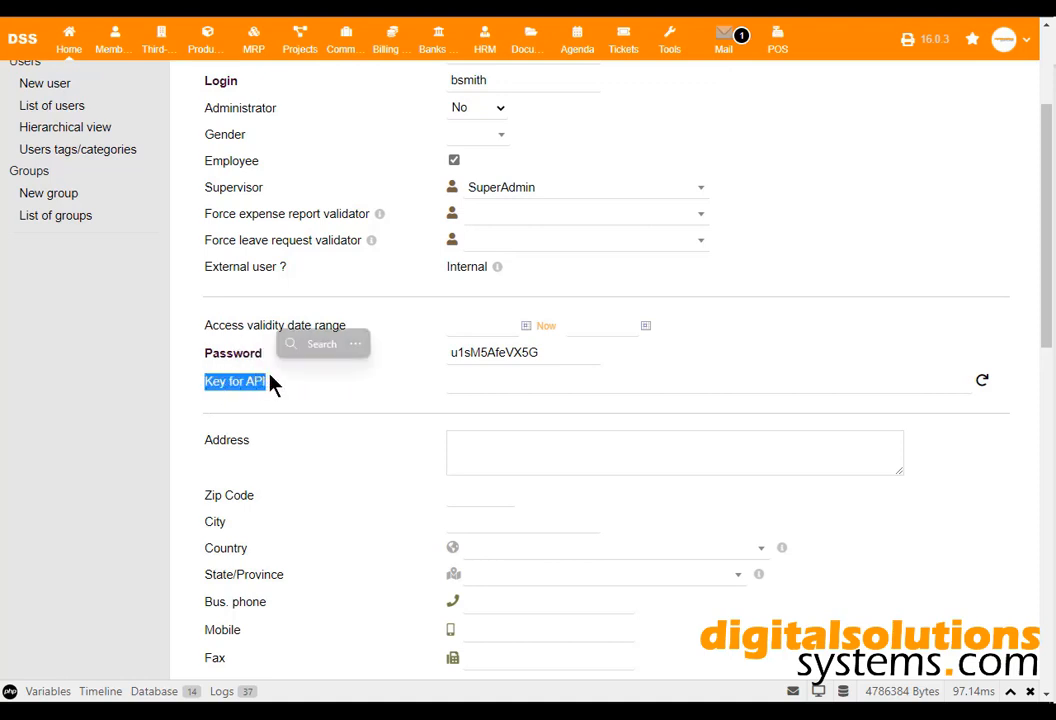
{"action": "left_click", "coordinate": [310, 405]}
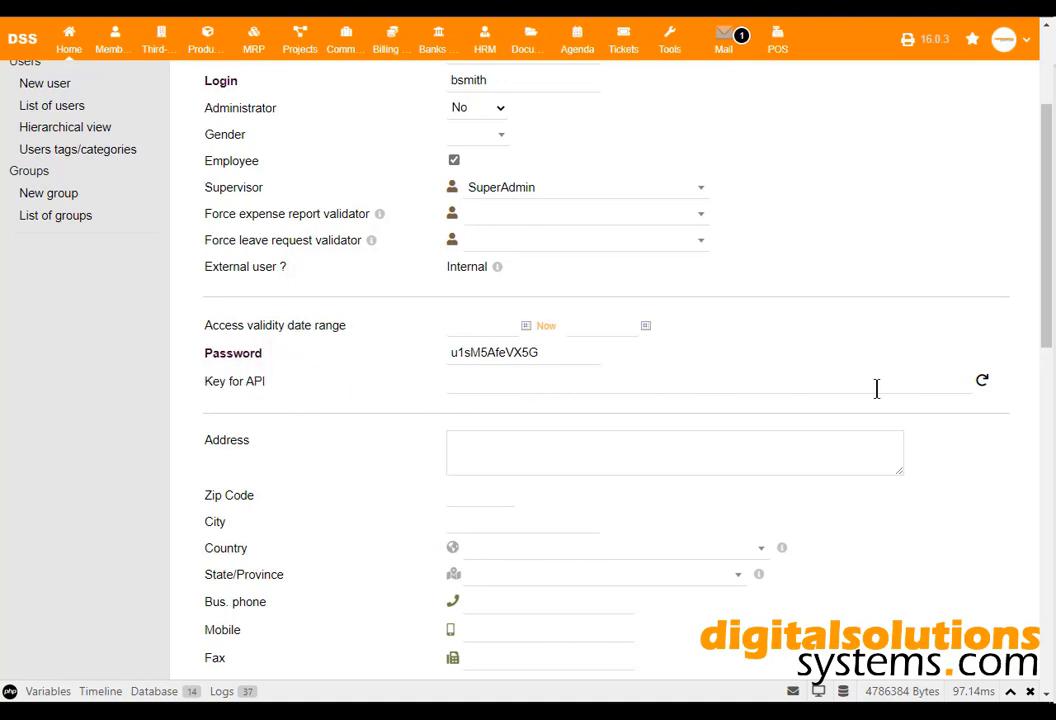
{"action": "left_click", "coordinate": [983, 383]}
{"action": "left_click_drag", "start_coordinate": [760, 387], "coordinate": [455, 389]}
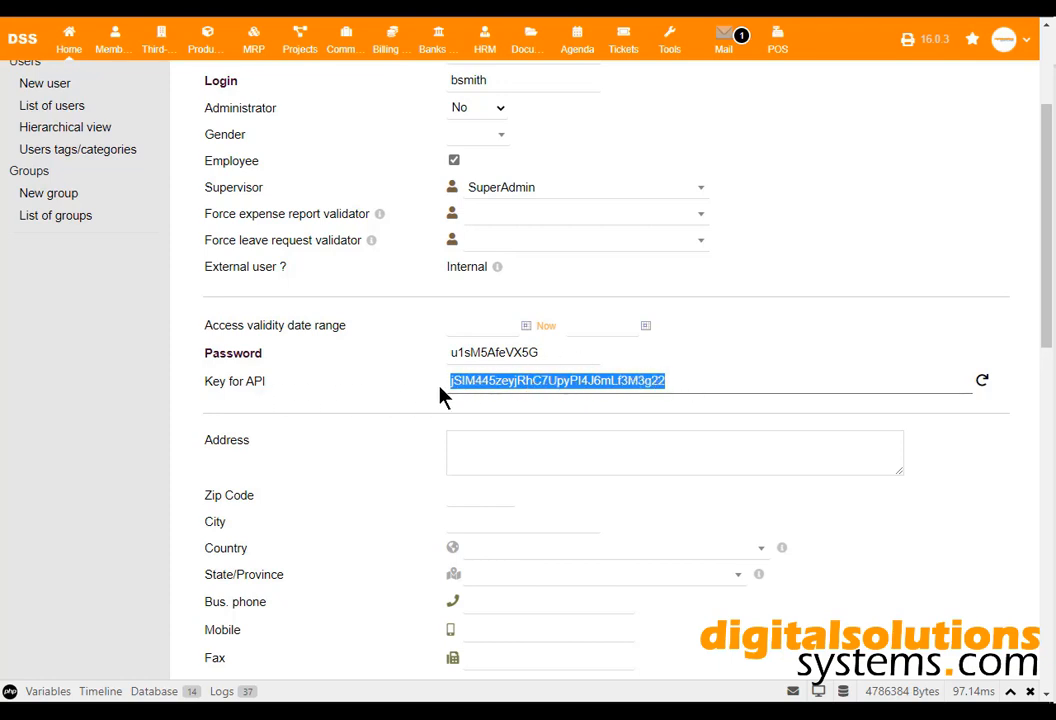
{"action": "scroll", "coordinate": [443, 397], "scroll_direction": "down", "scroll_amount": 3}
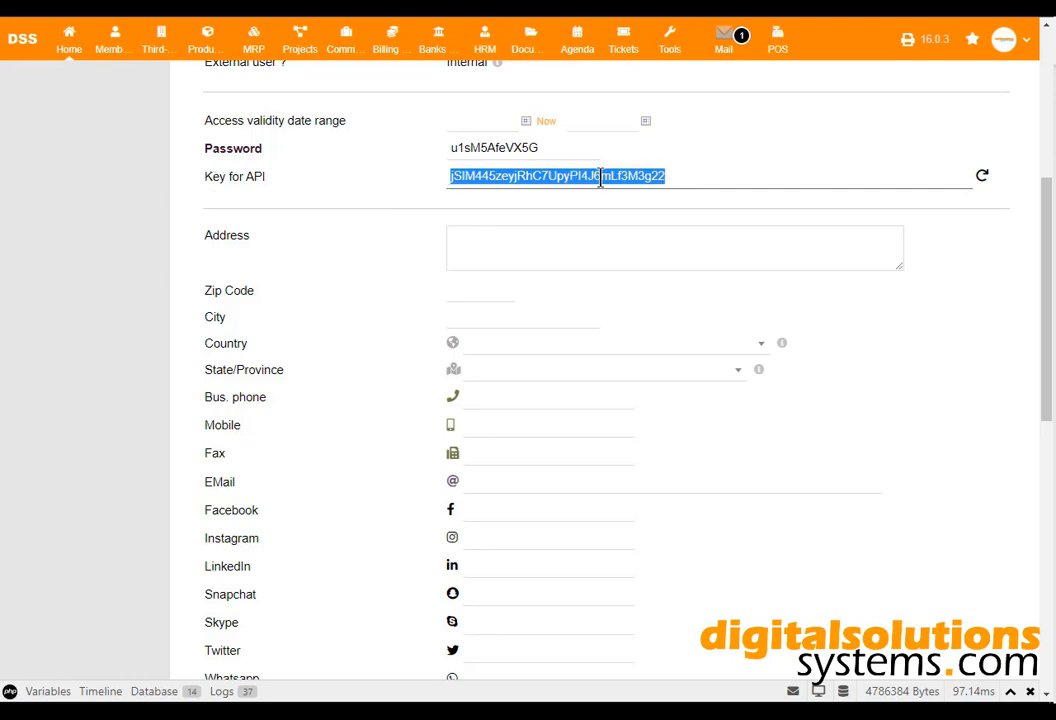
{"action": "scroll", "coordinate": [483, 304], "scroll_direction": "down", "scroll_amount": 3}
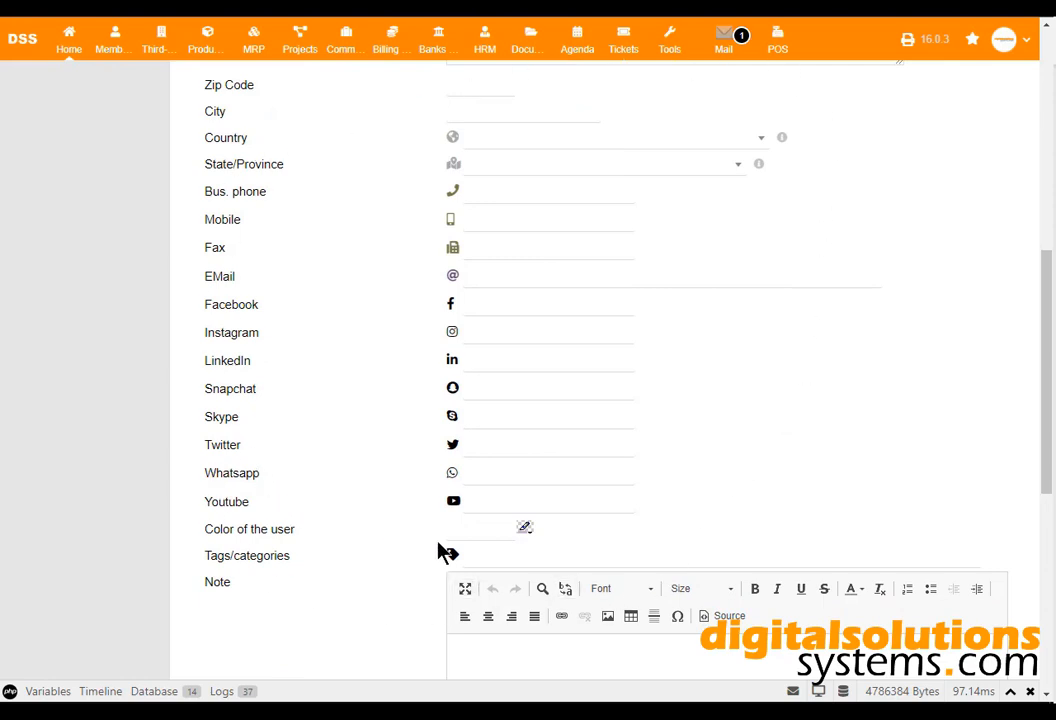
{"action": "scroll", "coordinate": [805, 281], "scroll_direction": "down", "scroll_amount": 8}
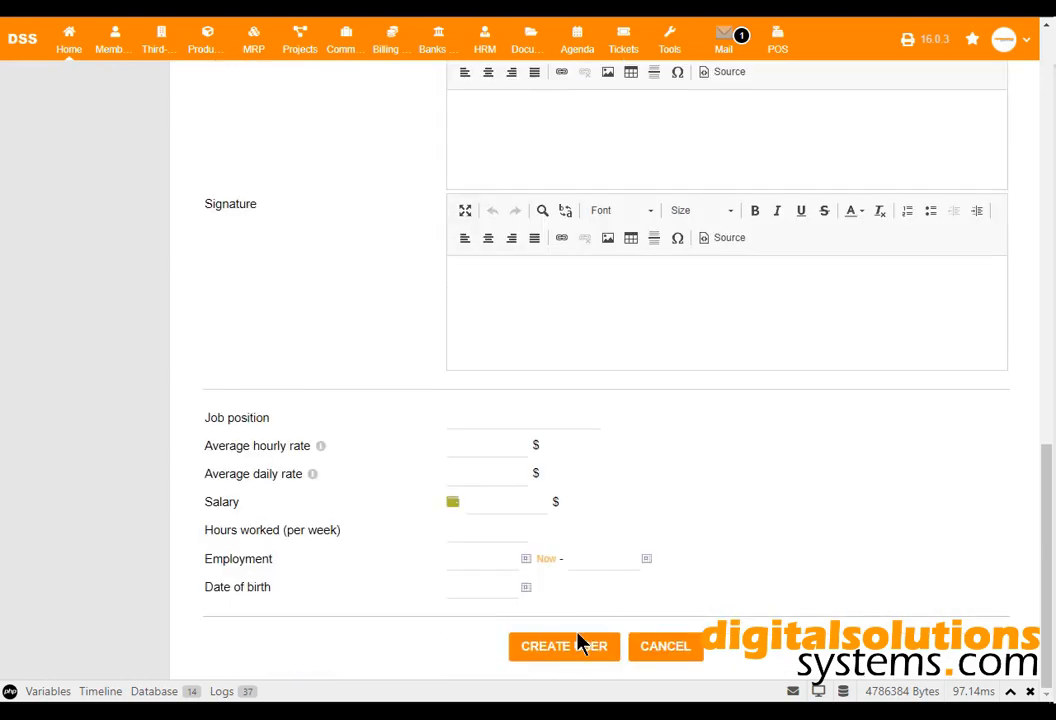
Save the new user record.
{"action": "left_click", "coordinate": [578, 648]}
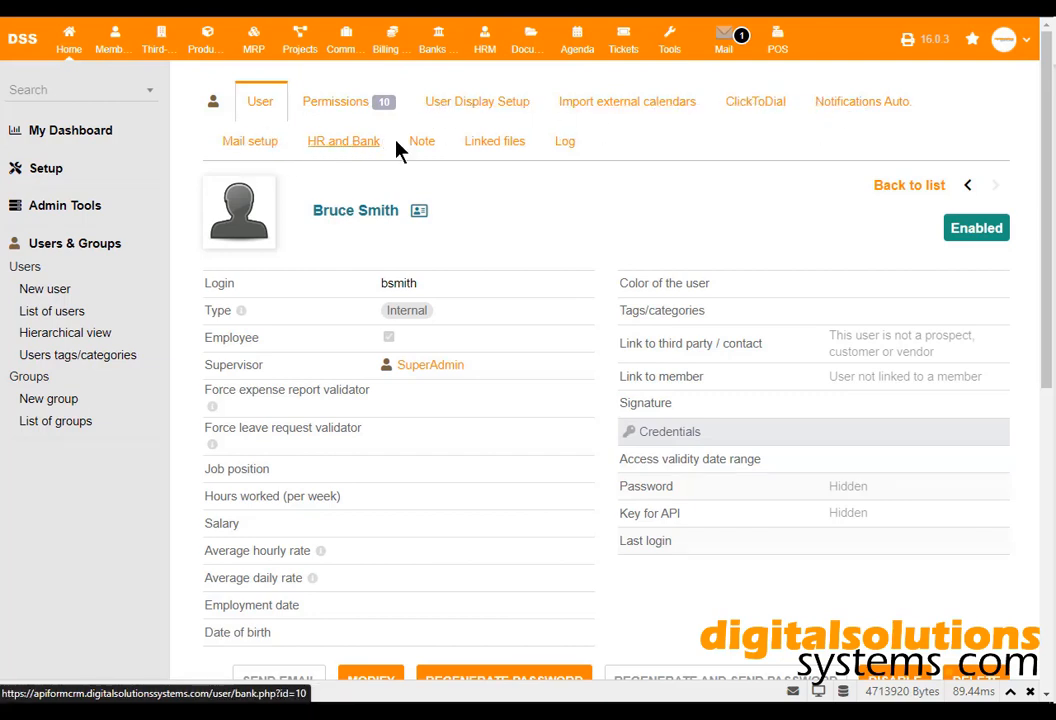
{"action": "scroll", "coordinate": [640, 230], "scroll_direction": "down", "scroll_amount": 3}
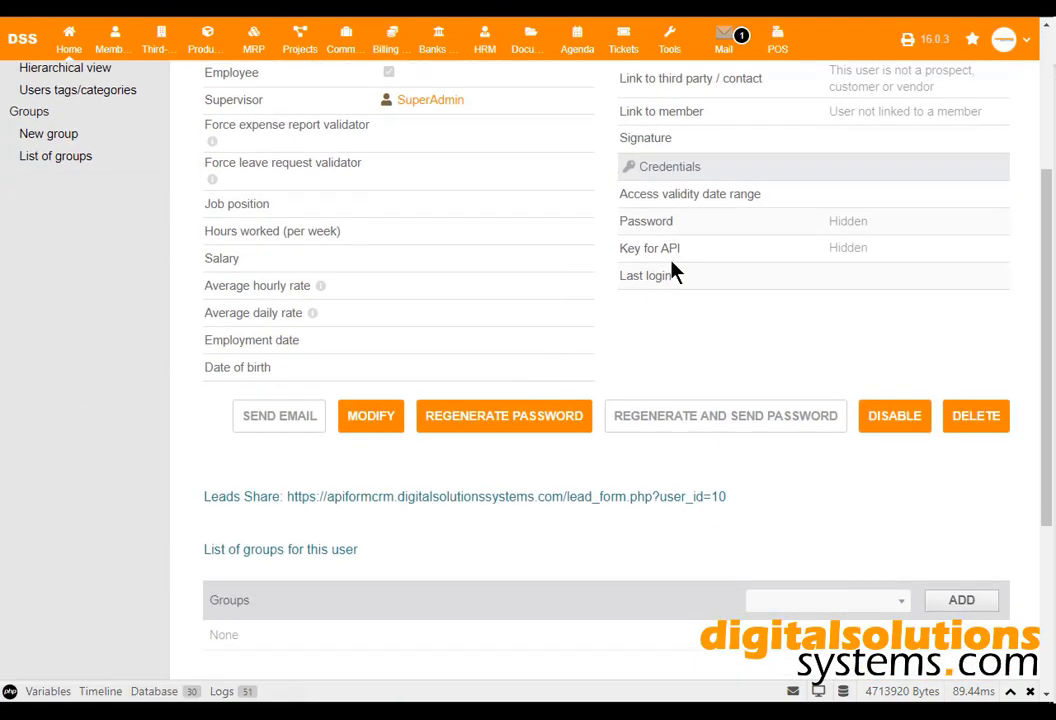
{"action": "scroll", "coordinate": [673, 270], "scroll_direction": "down", "scroll_amount": 2}
Copy the user's Leads Share form link.
{"action": "left_click_drag", "start_coordinate": [759, 361], "coordinate": [287, 351]}
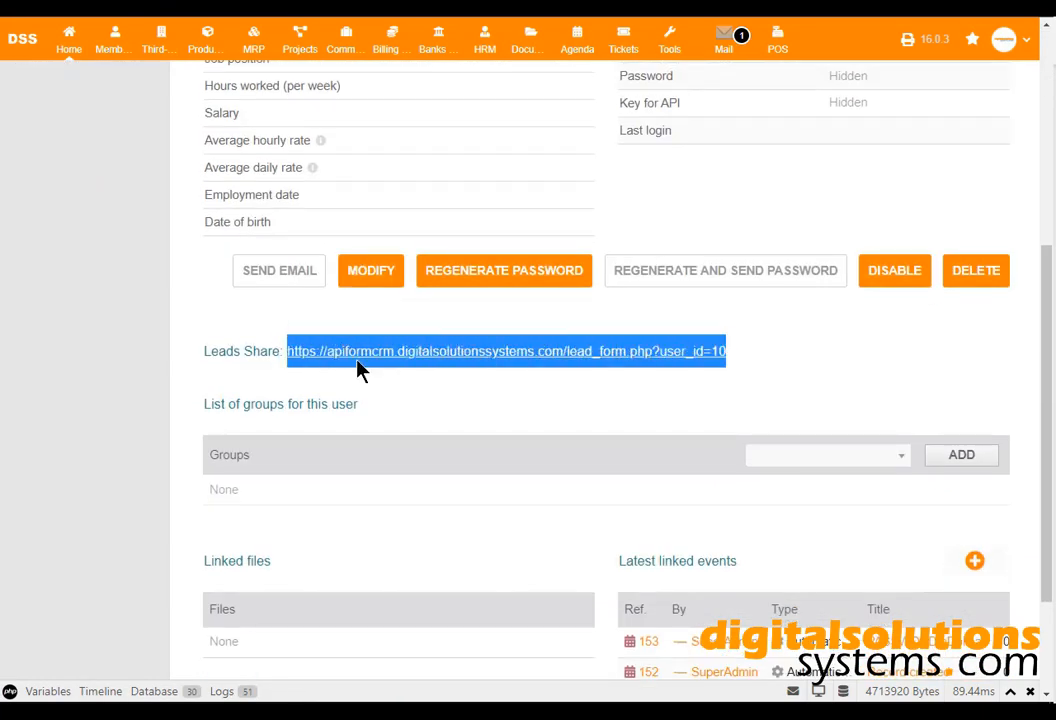
{"action": "right_click", "coordinate": [430, 357]}
{"action": "left_click", "coordinate": [482, 373]}
{"action": "right_click", "coordinate": [492, 366]}
{"action": "left_click", "coordinate": [530, 377]}
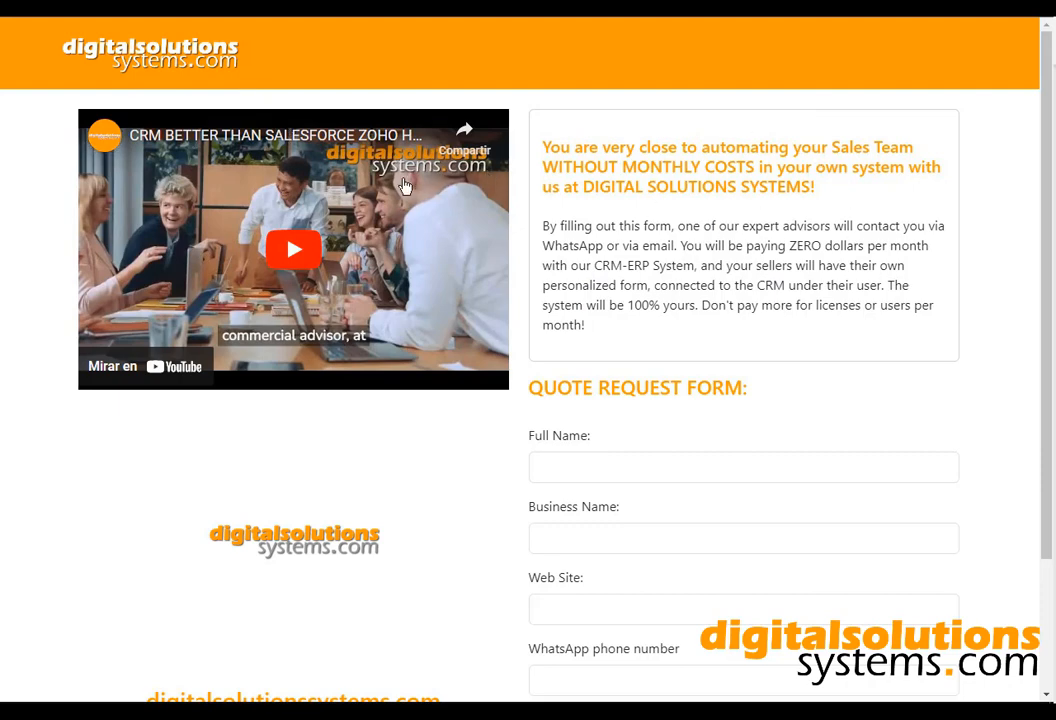
Look over the lead form's Full Name, Business Name, Web Site, WhatsApp and Email fields.
{"action": "left_click_drag", "start_coordinate": [752, 328], "coordinate": [543, 168]}
{"action": "scroll", "coordinate": [600, 225], "scroll_direction": "down", "scroll_amount": 3}
{"action": "left_click", "coordinate": [642, 300]}
{"action": "left_click", "coordinate": [644, 371]}
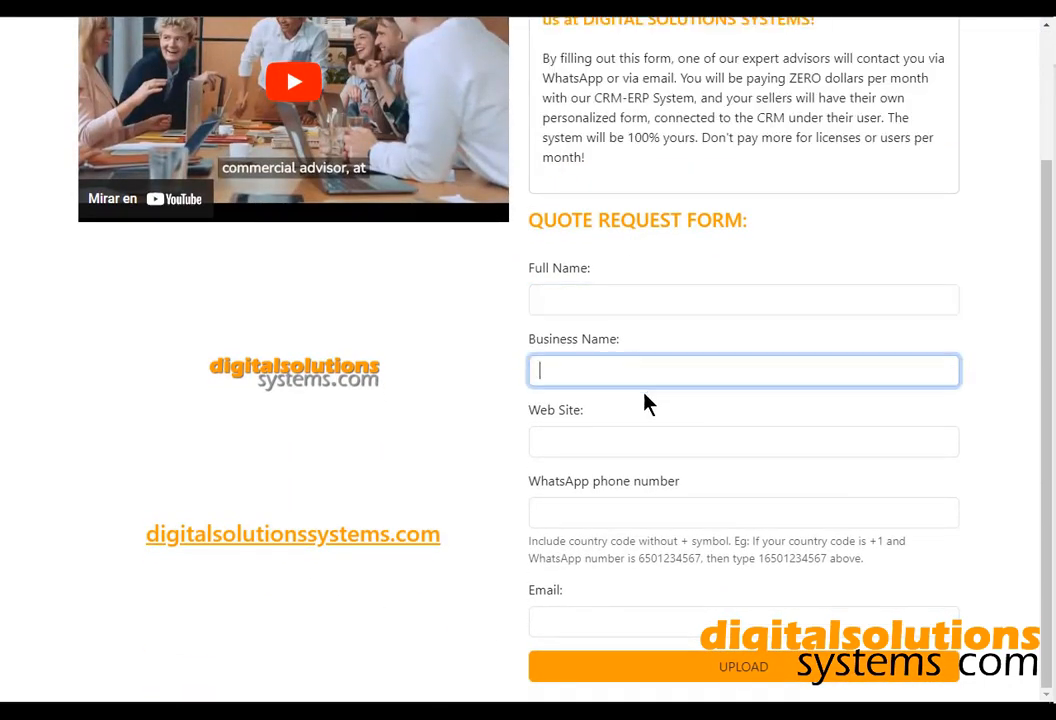
{"action": "left_click", "coordinate": [660, 438]}
{"action": "left_click", "coordinate": [674, 515]}
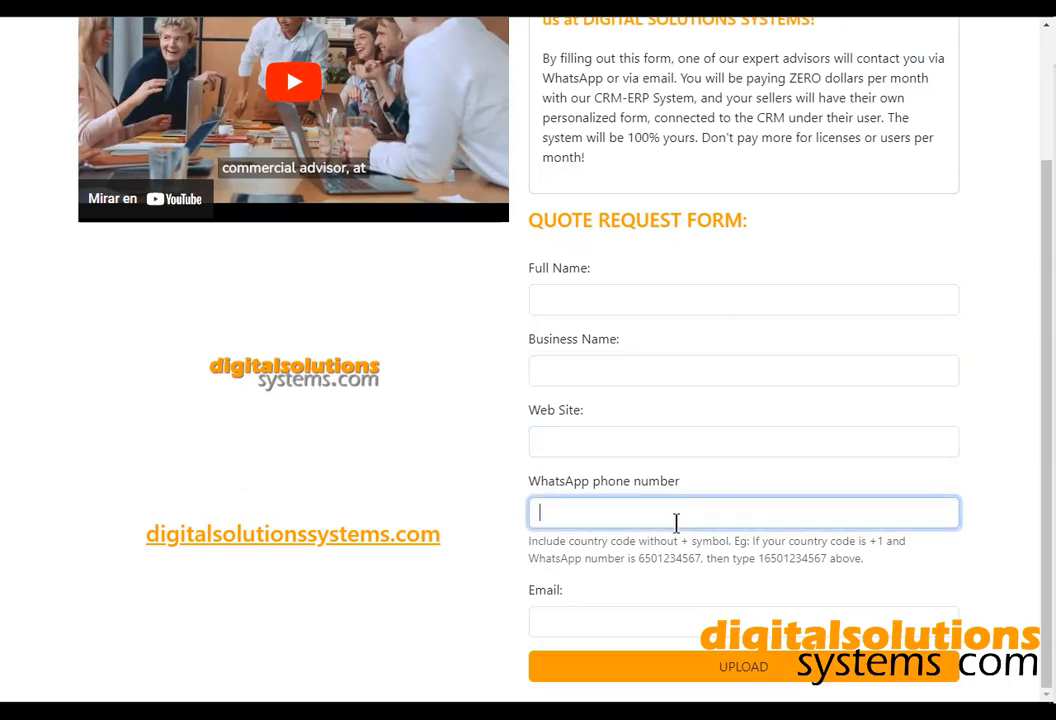
{"action": "left_click", "coordinate": [674, 621]}
{"action": "left_click", "coordinate": [670, 445]}
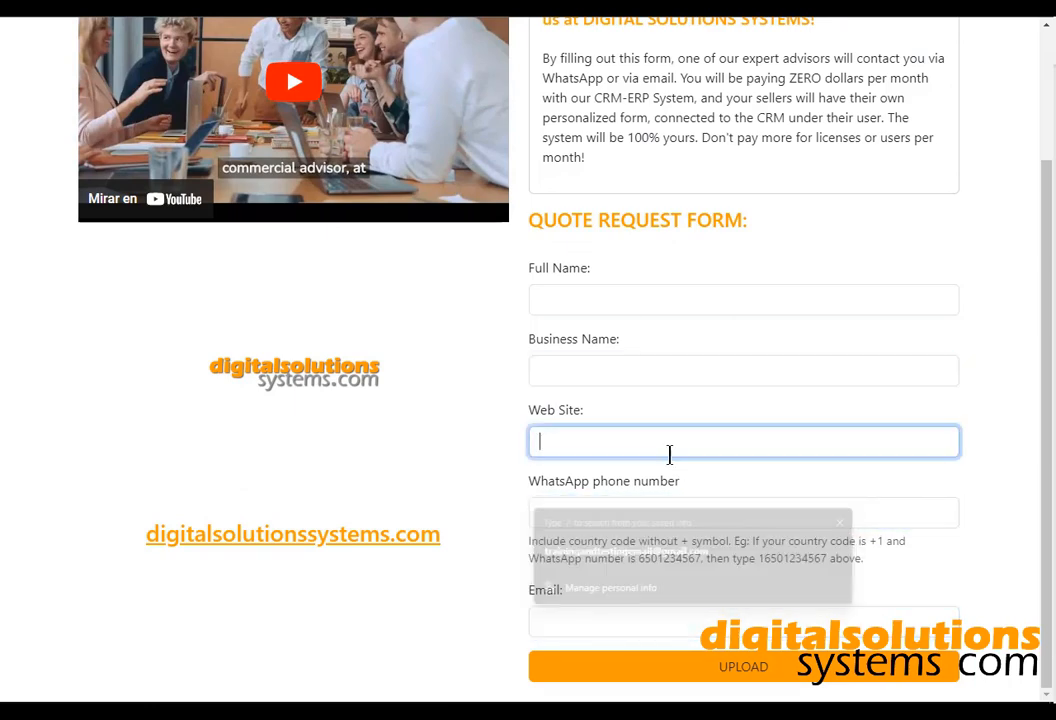
{"action": "left_click", "coordinate": [684, 369]}
{"action": "left_click", "coordinate": [693, 300]}
{"action": "scroll", "coordinate": [686, 300], "scroll_direction": "up", "scroll_amount": 2}
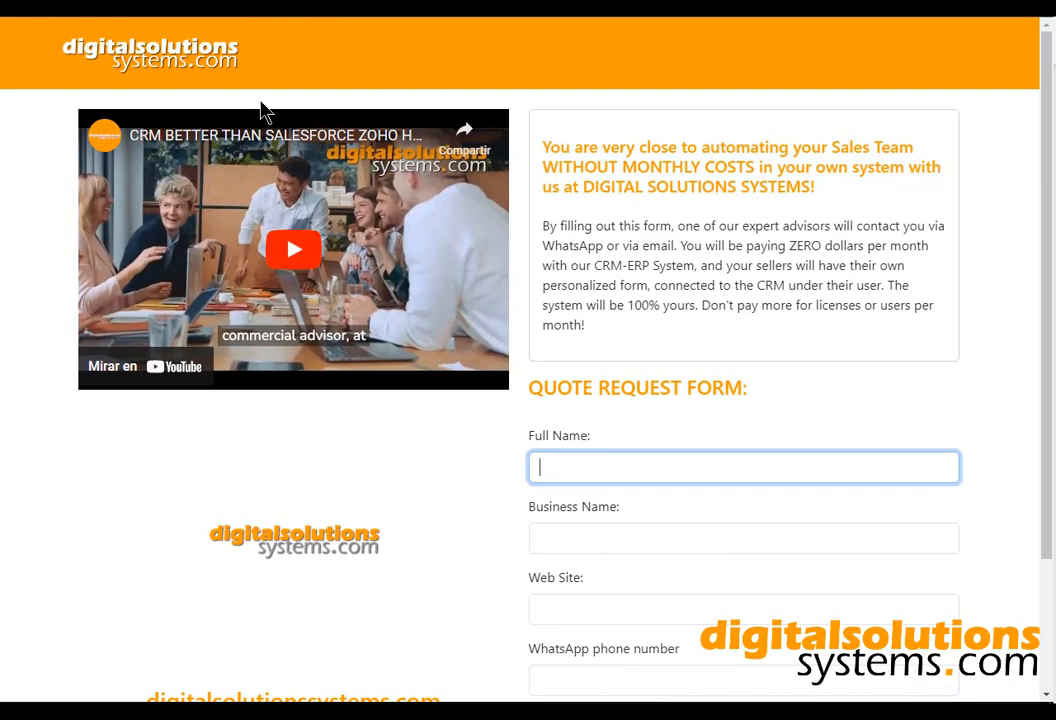
Play the promo video muted, then pause it around 0:17.
{"action": "left_click", "coordinate": [441, 367]}
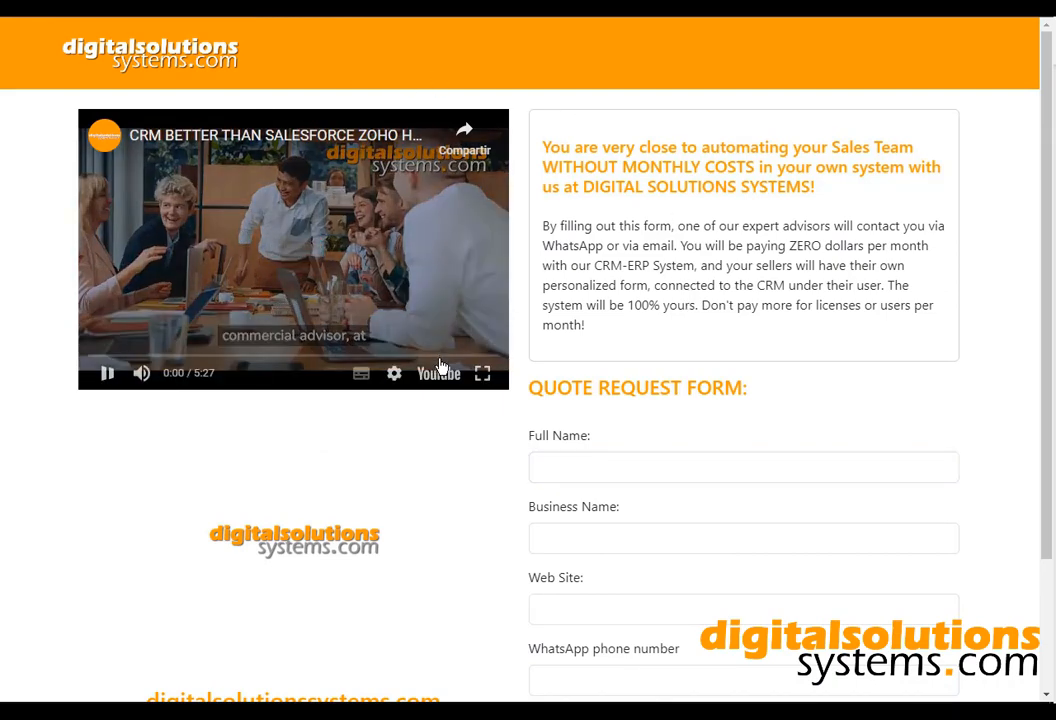
{"action": "left_click", "coordinate": [141, 374]}
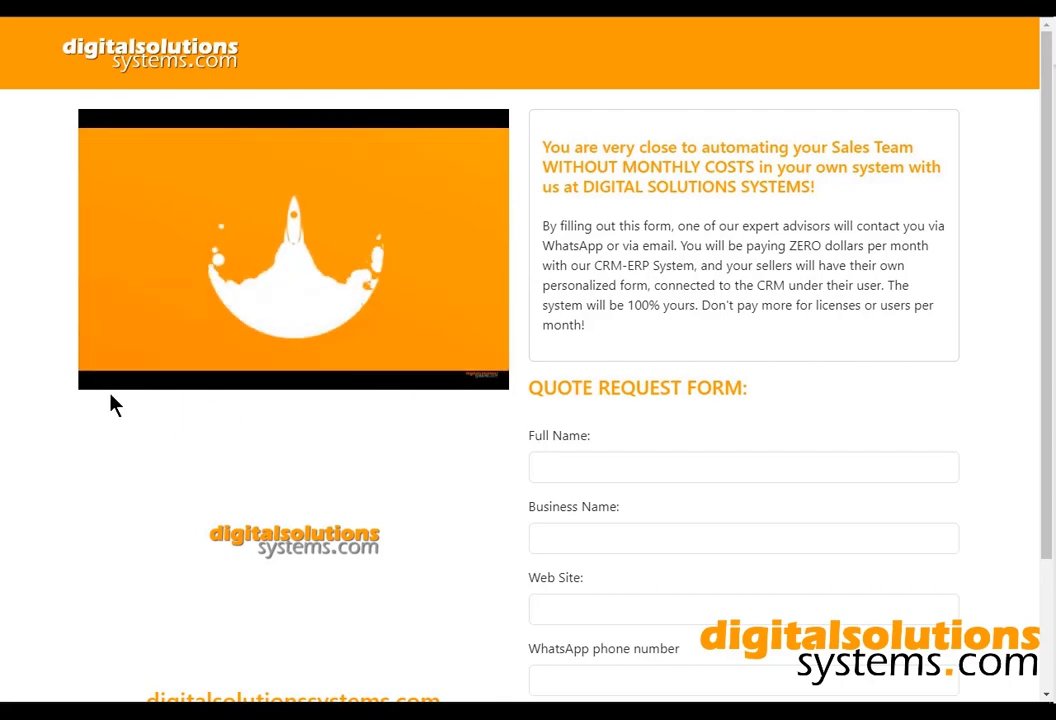
{"action": "mouse_move", "coordinate": [111, 383]}
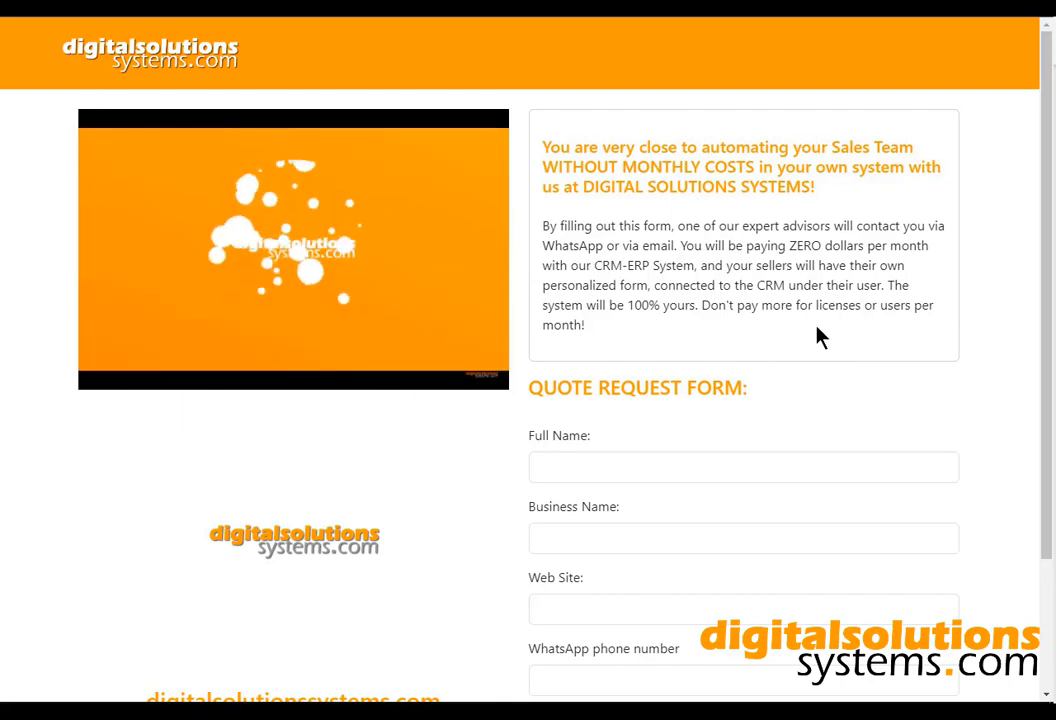
{"action": "scroll", "coordinate": [818, 337], "scroll_direction": "down", "scroll_amount": 3}
{"action": "scroll", "coordinate": [818, 337], "scroll_direction": "up", "scroll_amount": 3}
{"action": "mouse_move", "coordinate": [264, 365]}
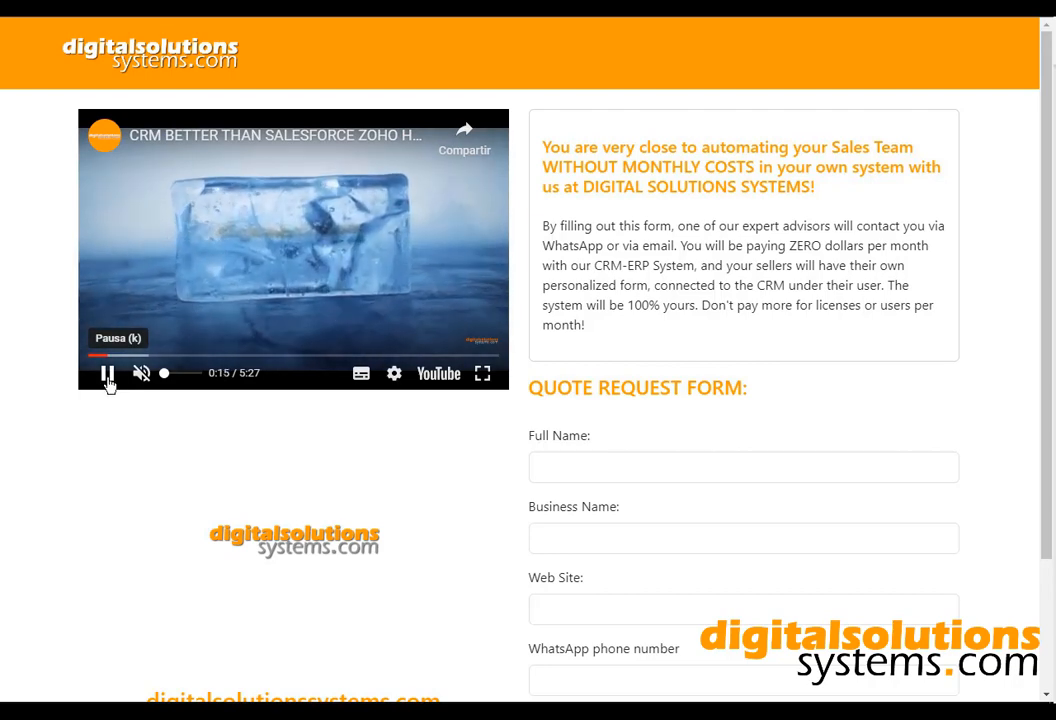
{"action": "left_click", "coordinate": [106, 375]}
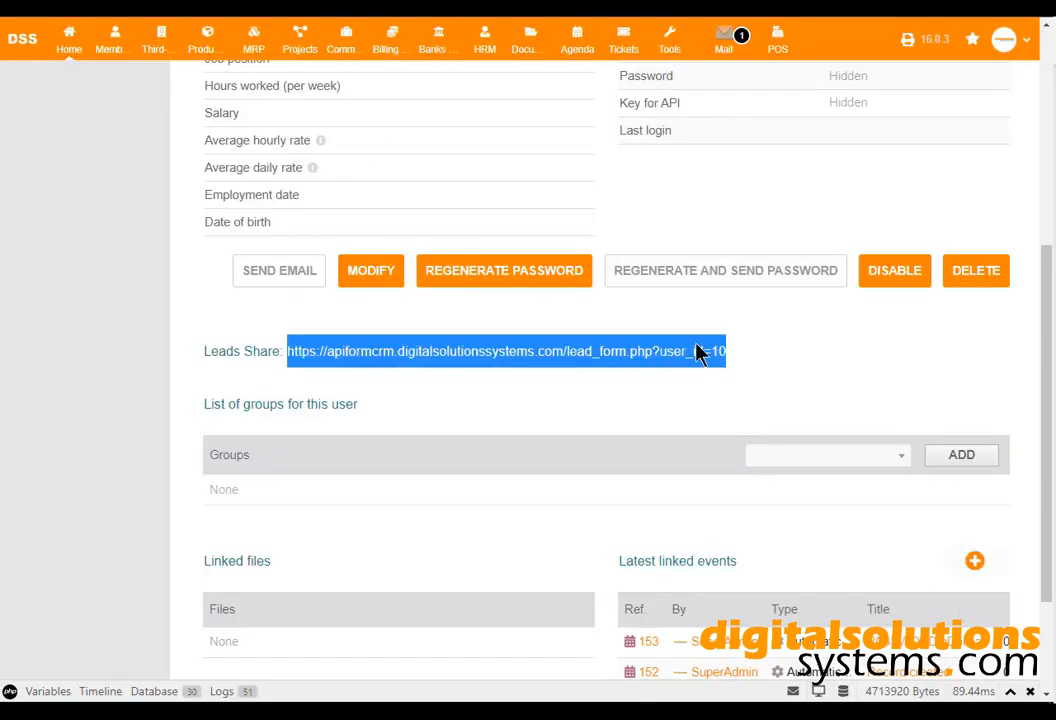
Open the user's Linked files tab, cancel a file browse, and confirm nothing is attached.
{"action": "left_click", "coordinate": [839, 389]}
{"action": "scroll", "coordinate": [707, 339], "scroll_direction": "up", "scroll_amount": 4}
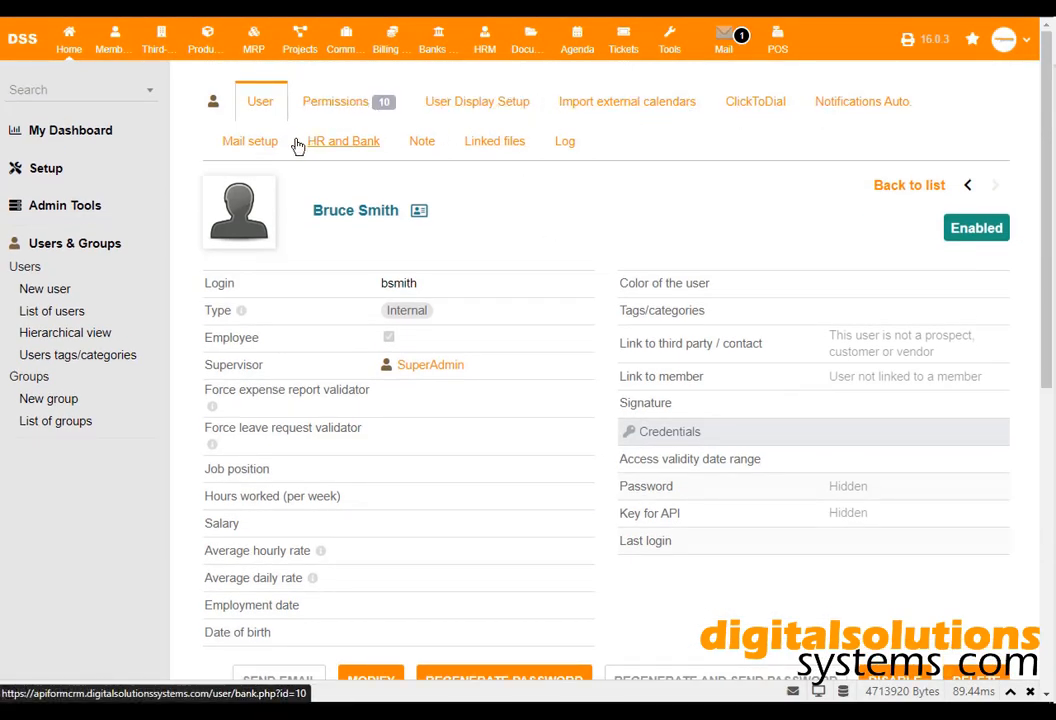
{"action": "left_click", "coordinate": [484, 143]}
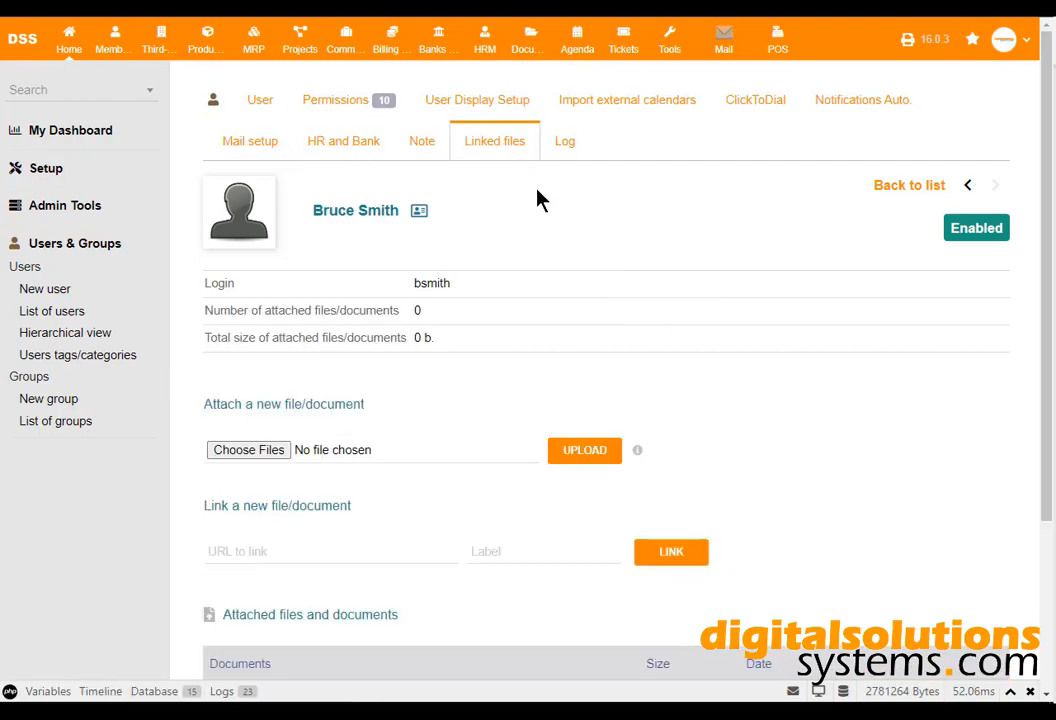
{"action": "left_click", "coordinate": [268, 455]}
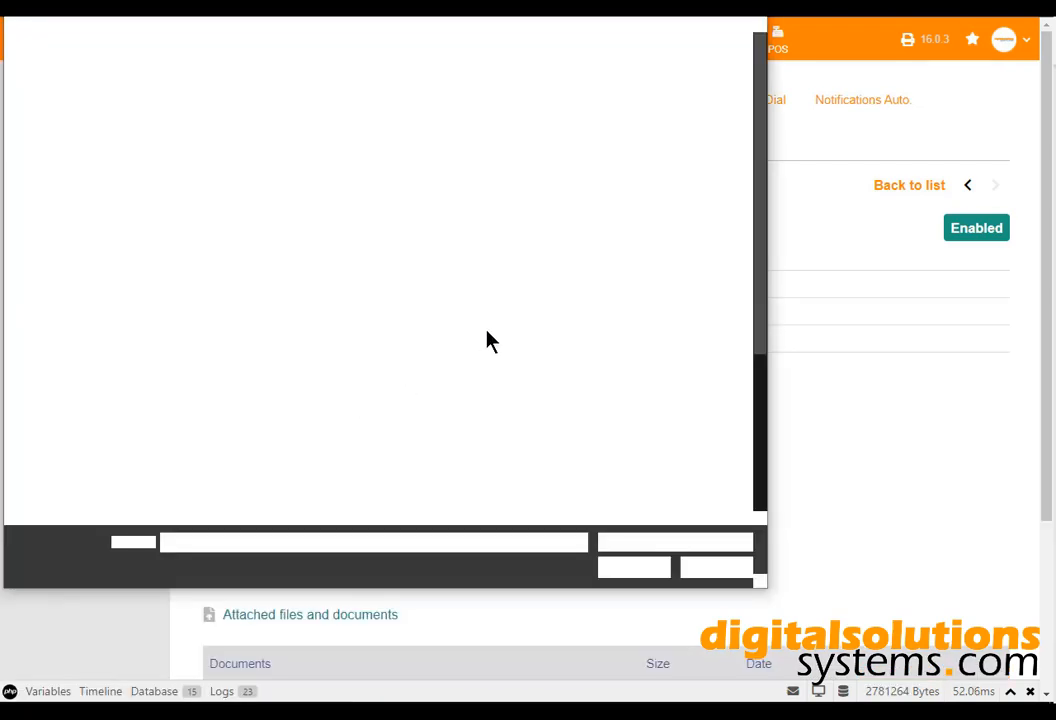
{"action": "left_click", "coordinate": [743, 568]}
{"action": "scroll", "coordinate": [583, 437], "scroll_direction": "down", "scroll_amount": 1}
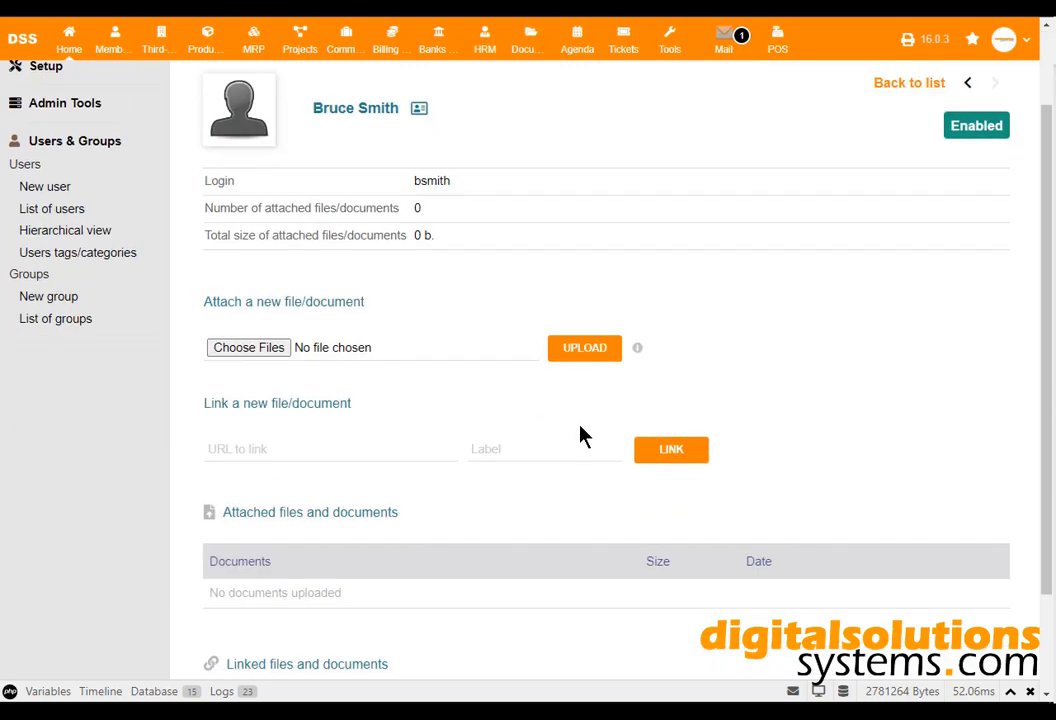
{"action": "scroll", "coordinate": [253, 436], "scroll_direction": "down", "scroll_amount": 1}
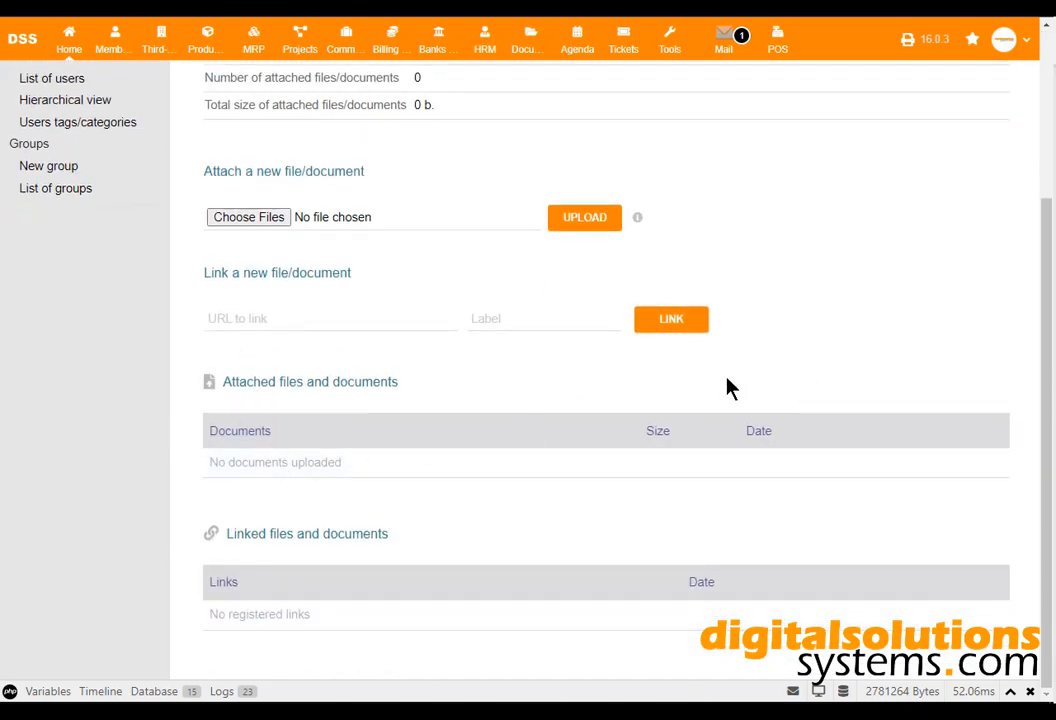
{"action": "scroll", "coordinate": [825, 285], "scroll_direction": "up", "scroll_amount": 2}
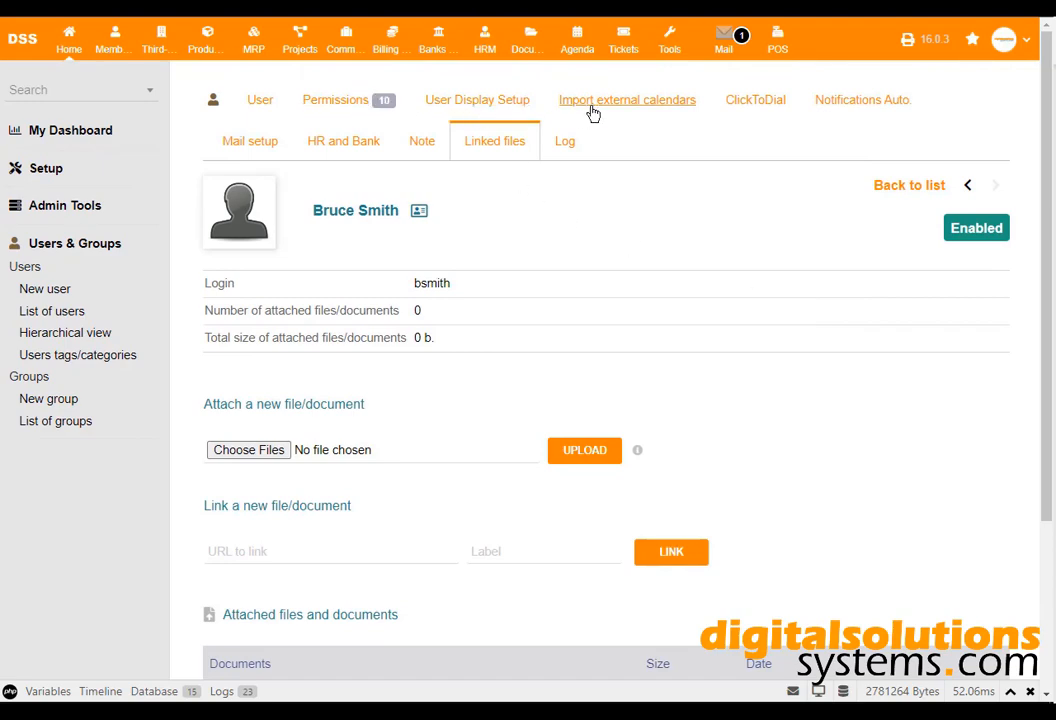
Scroll the user's Users & Groups, Members and Third Parties permissions, all switched off.
{"action": "left_click", "coordinate": [386, 104]}
{"action": "scroll", "coordinate": [595, 300], "scroll_direction": "down", "scroll_amount": 5}
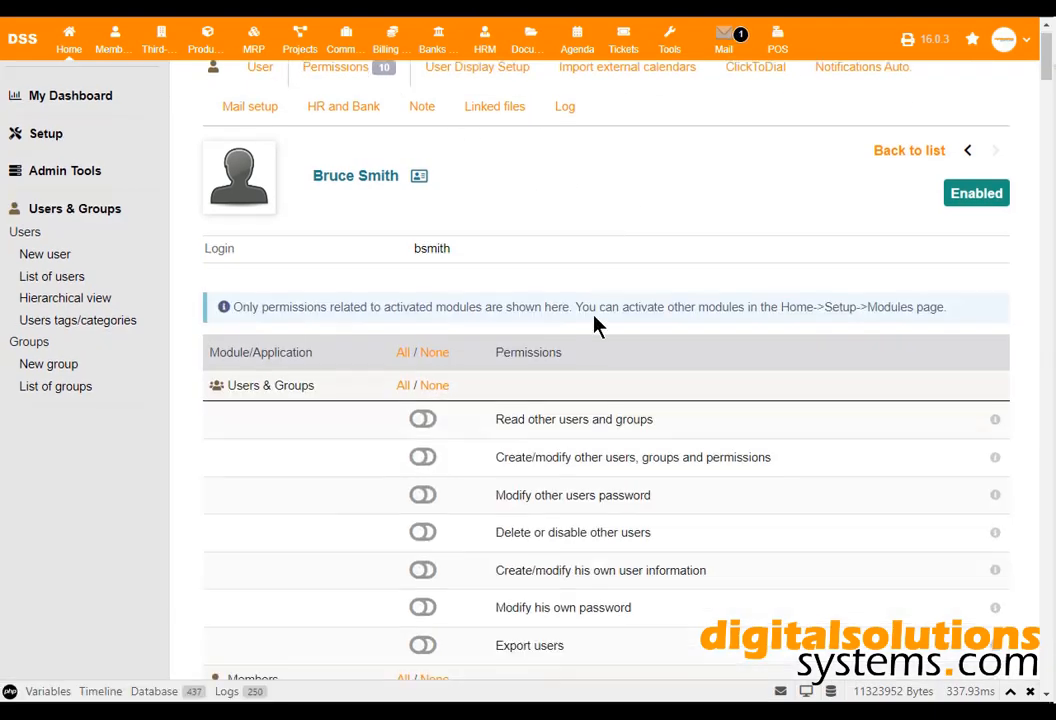
{"action": "scroll", "coordinate": [595, 346], "scroll_direction": "up", "scroll_amount": 5}
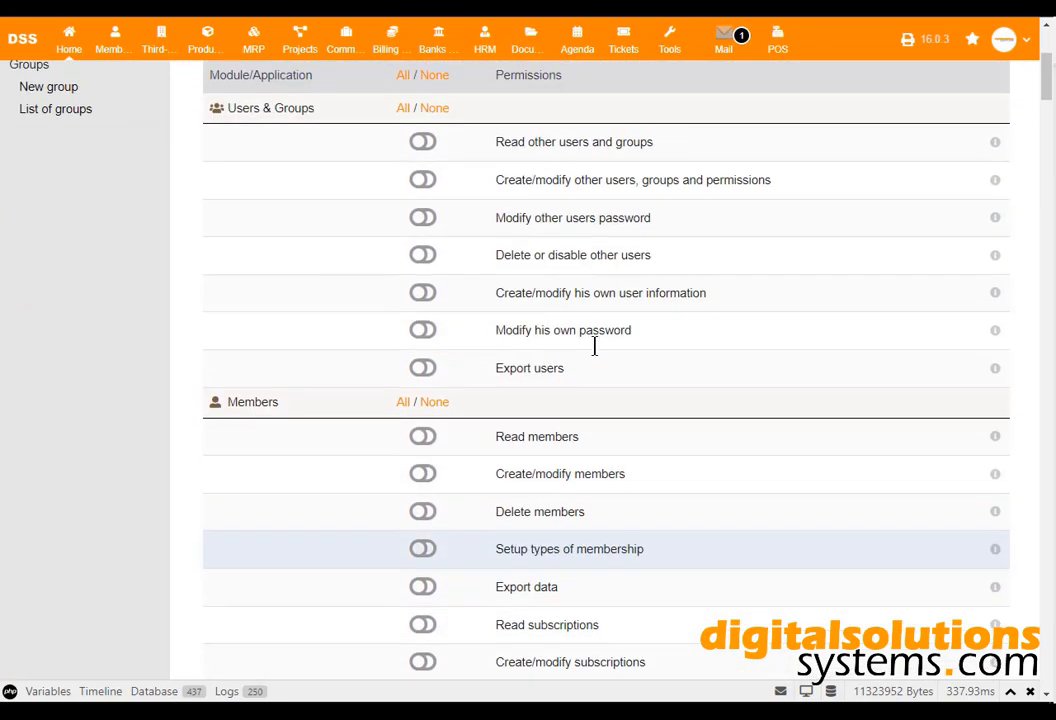
{"action": "scroll", "coordinate": [594, 342], "scroll_direction": "down", "scroll_amount": 4}
{"action": "scroll", "coordinate": [589, 340], "scroll_direction": "down", "scroll_amount": 3}
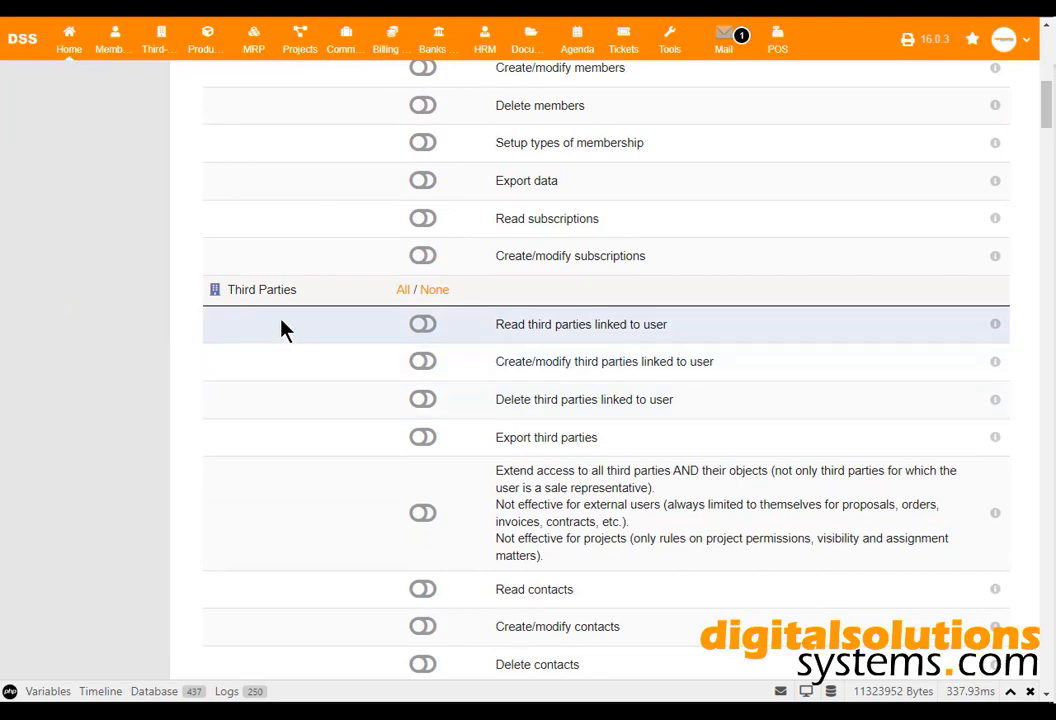
{"action": "scroll", "coordinate": [309, 292], "scroll_direction": "up", "scroll_amount": 6}
{"action": "scroll", "coordinate": [310, 280], "scroll_direction": "up", "scroll_amount": 1}
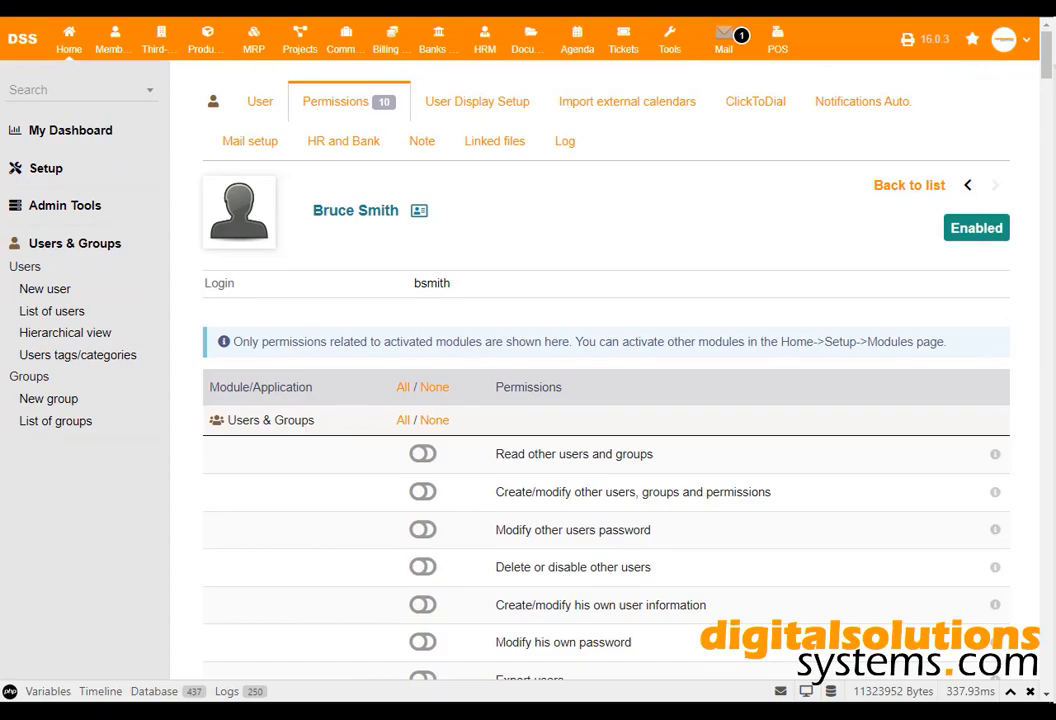
{"action": "scroll", "coordinate": [600, 400], "scroll_direction": "down", "scroll_amount": 10}
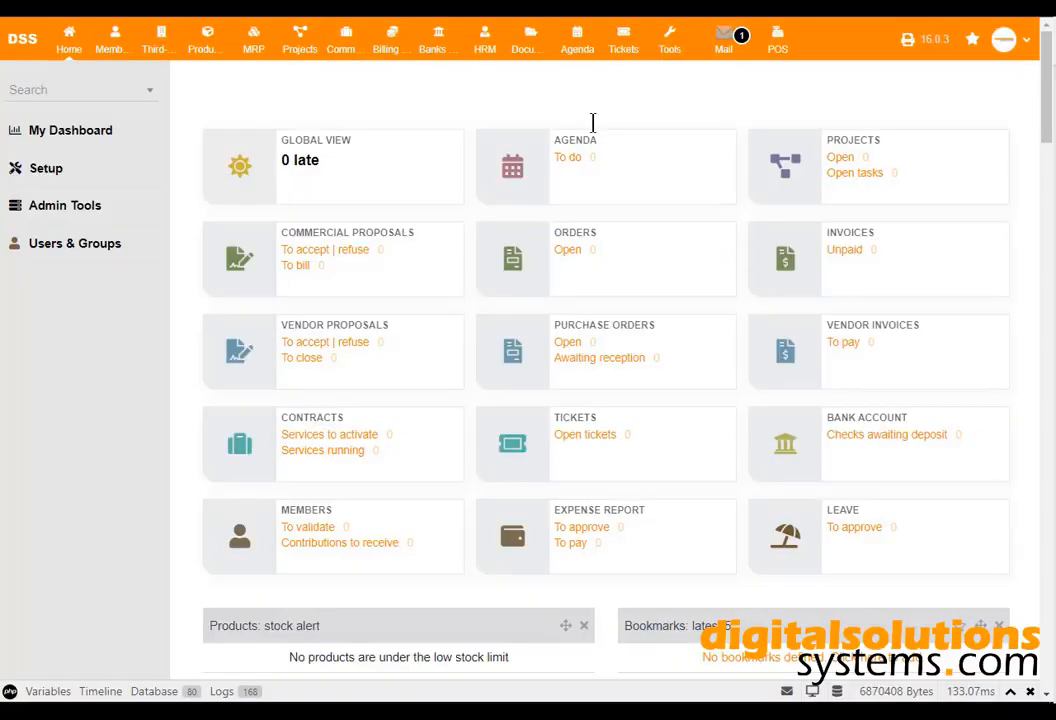
{"action": "left_click", "coordinate": [629, 55]}
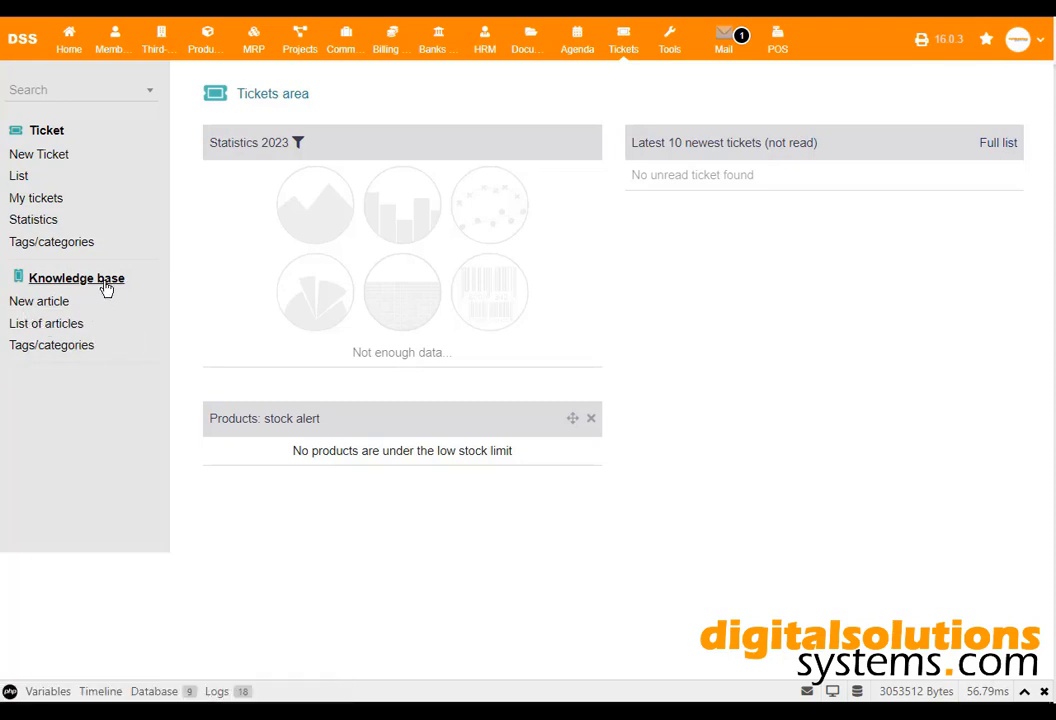
{"action": "left_click", "coordinate": [152, 156]}
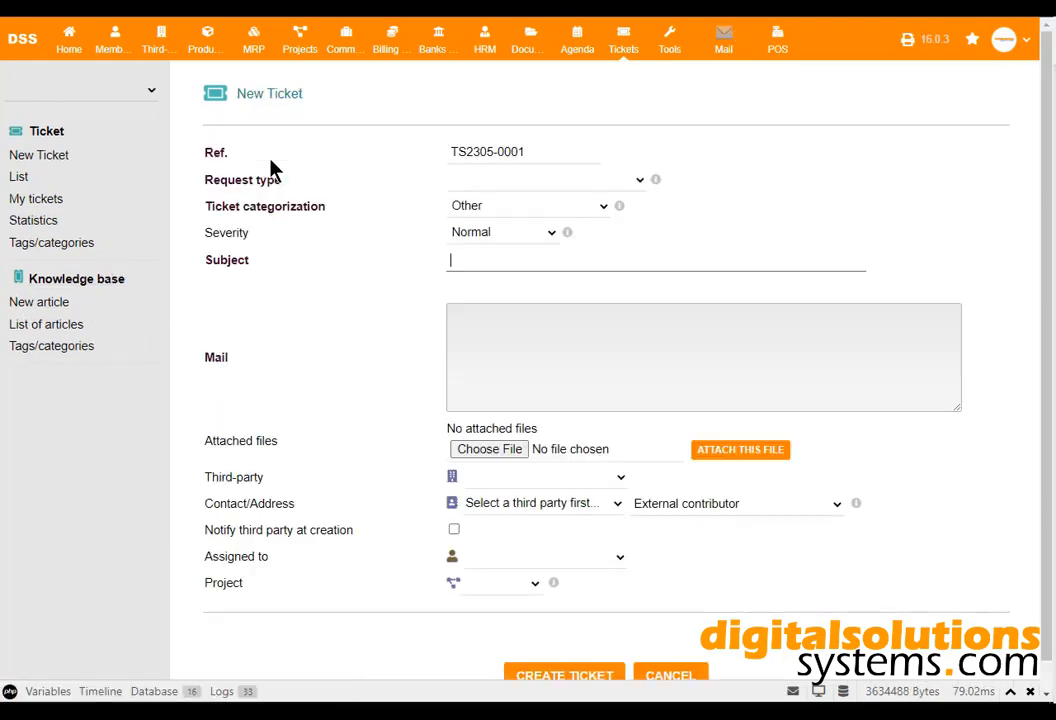
{"action": "scroll", "coordinate": [650, 300], "scroll_direction": "down", "scroll_amount": 1}
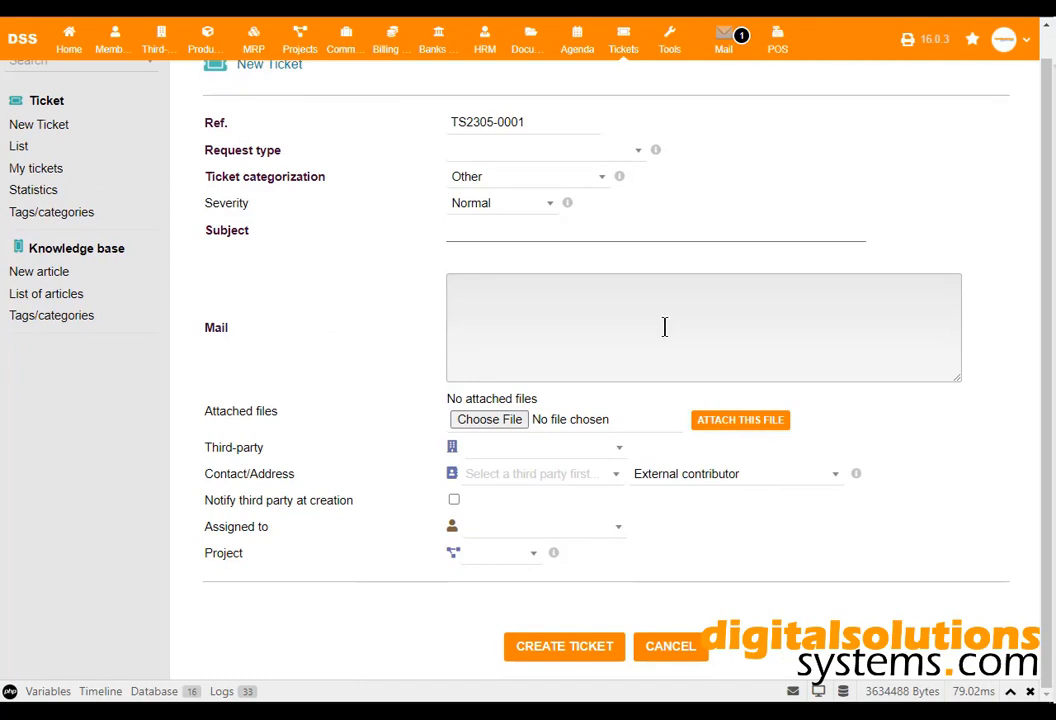
{"action": "scroll", "coordinate": [665, 325], "scroll_direction": "up", "scroll_amount": 1}
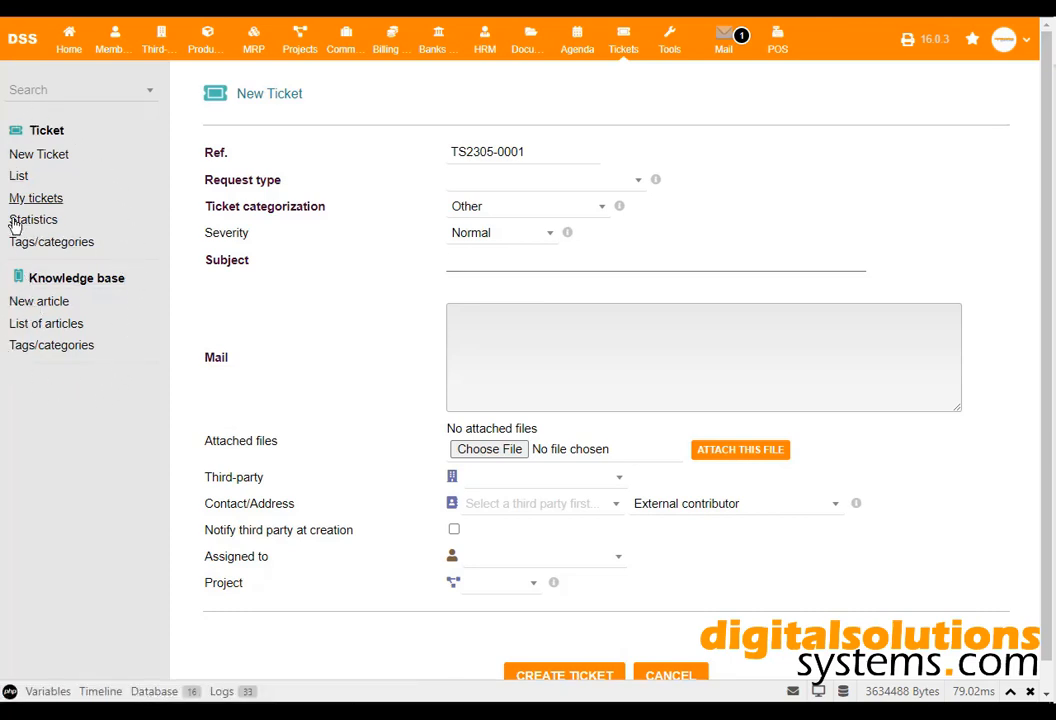
{"action": "scroll", "coordinate": [420, 347], "scroll_direction": "down", "scroll_amount": 1}
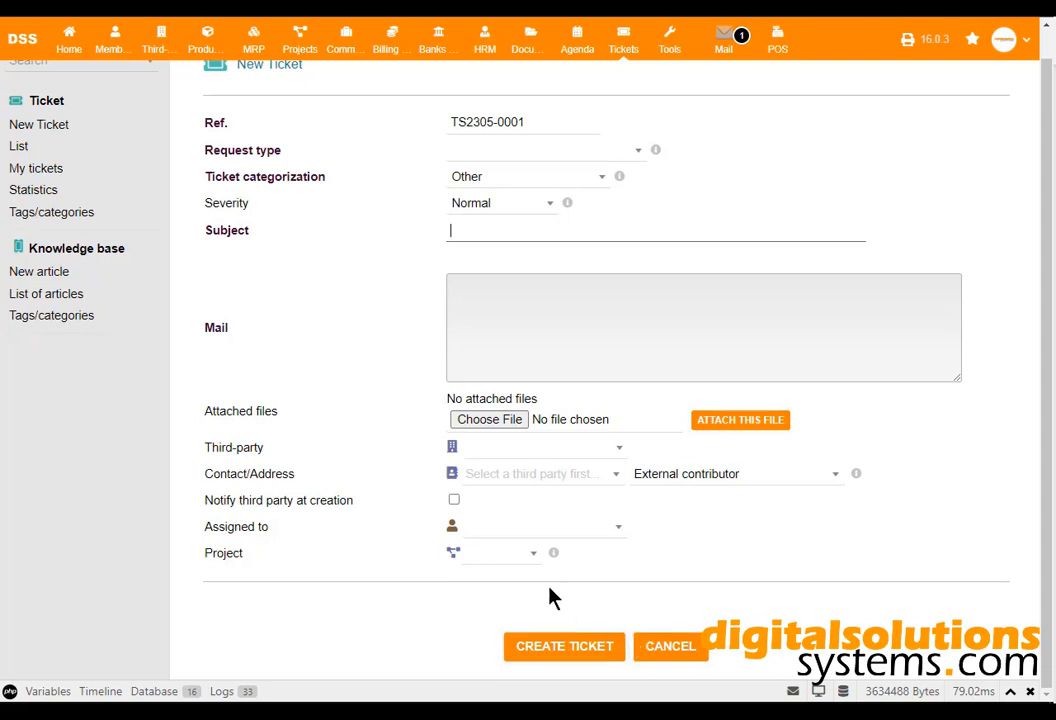
{"action": "left_click", "coordinate": [20, 147]}
{"action": "left_click", "coordinate": [47, 199]}
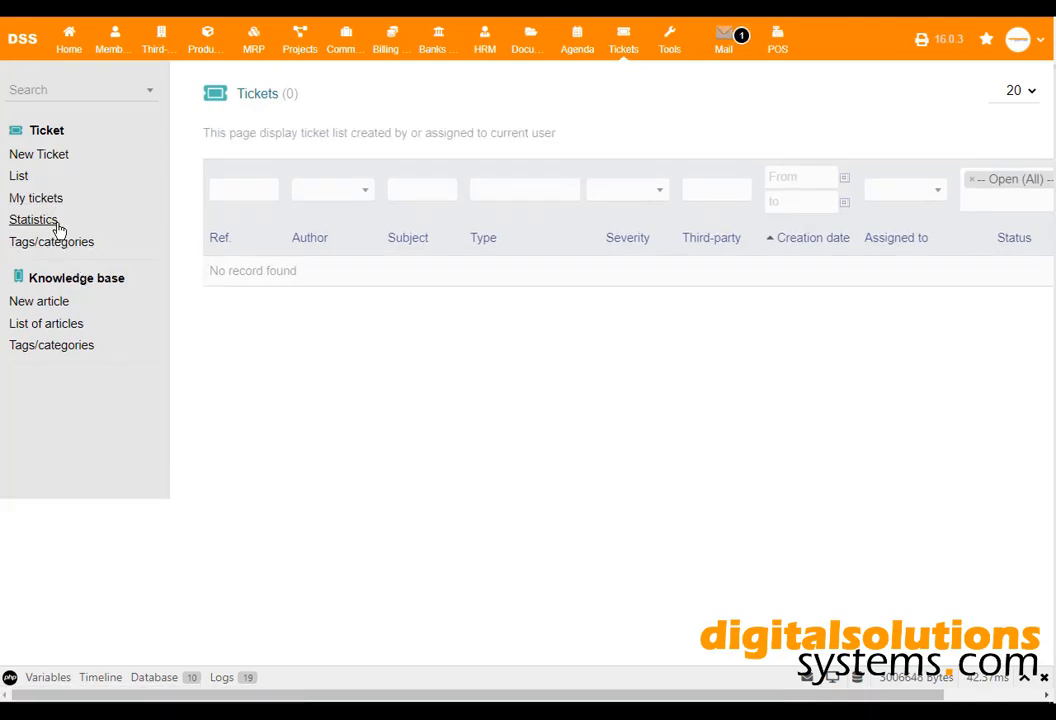
{"action": "left_click", "coordinate": [48, 221]}
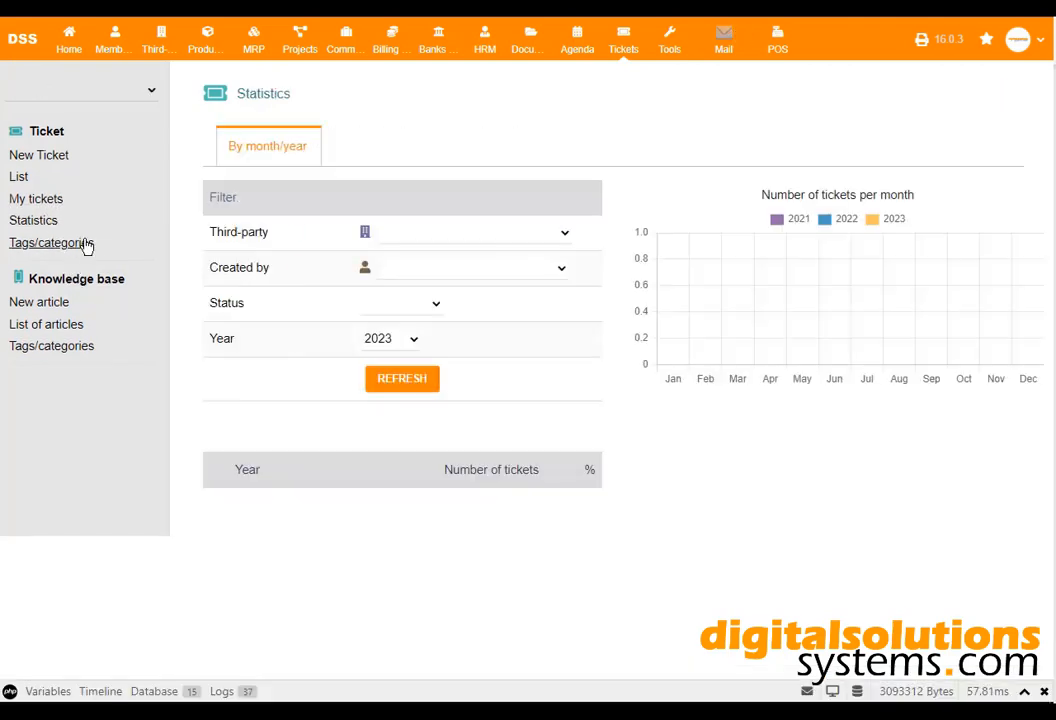
{"action": "left_click", "coordinate": [58, 326]}
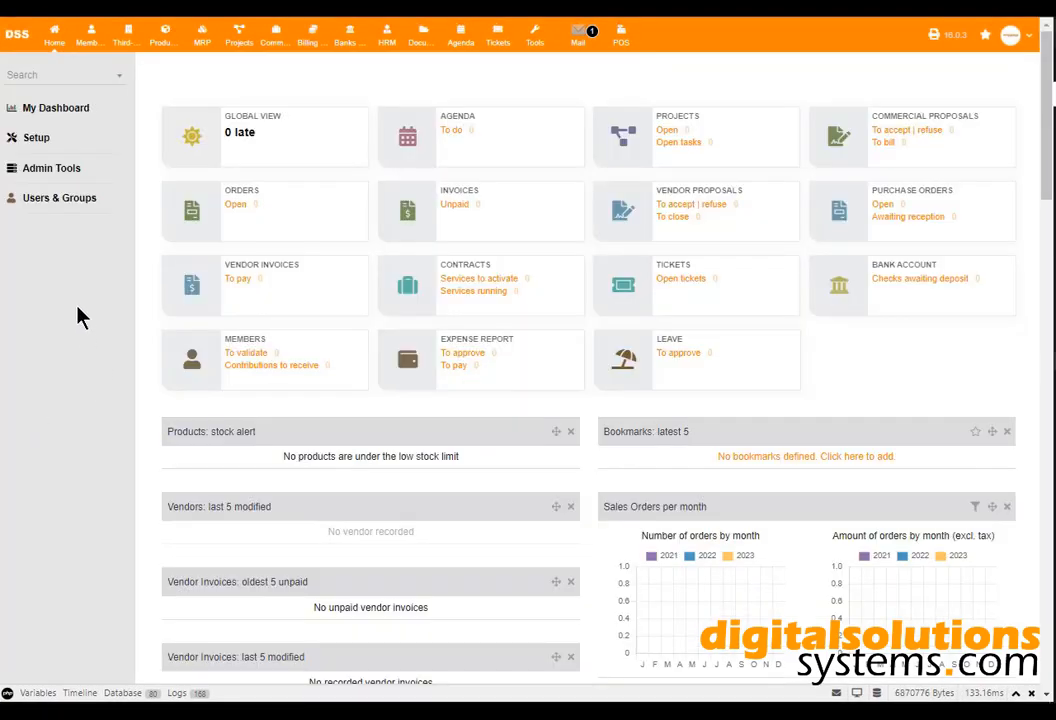
Open the user's Mail setup for editing and check the stored login and password.
{"action": "left_click", "coordinate": [62, 200]}
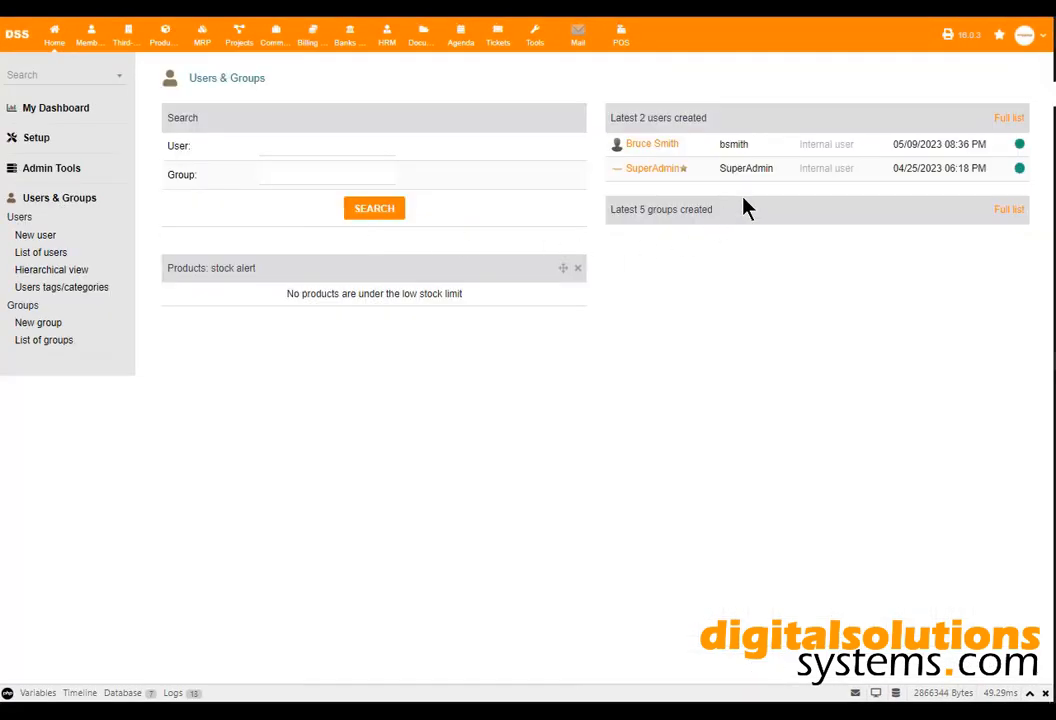
{"action": "mouse_move", "coordinate": [660, 148]}
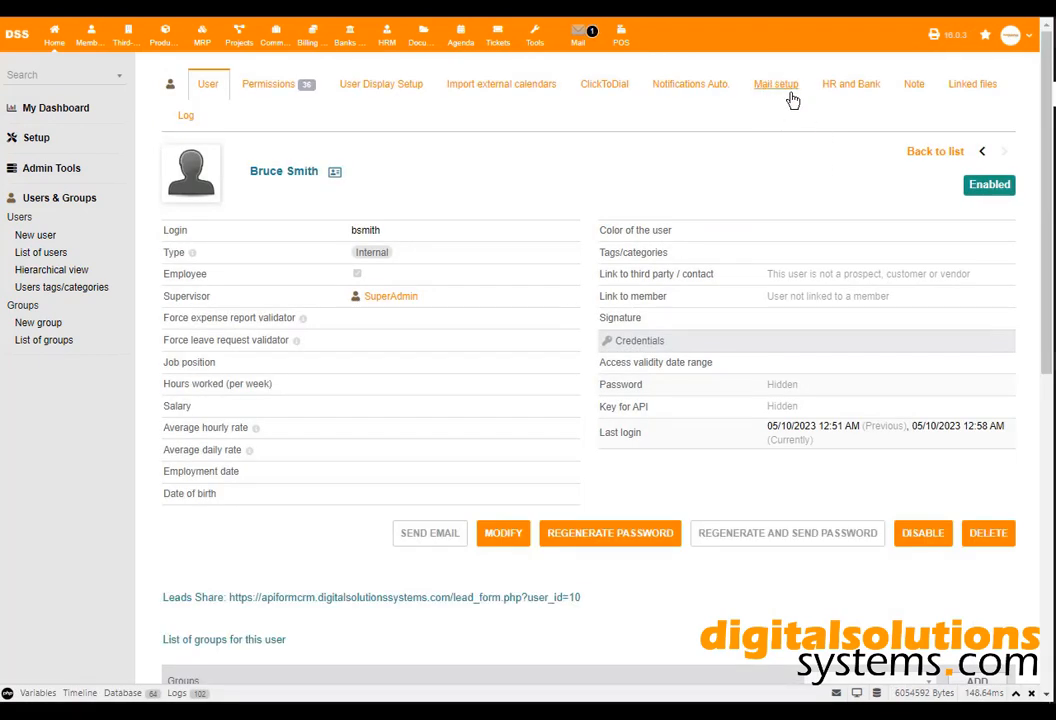
{"action": "left_click", "coordinate": [786, 86]}
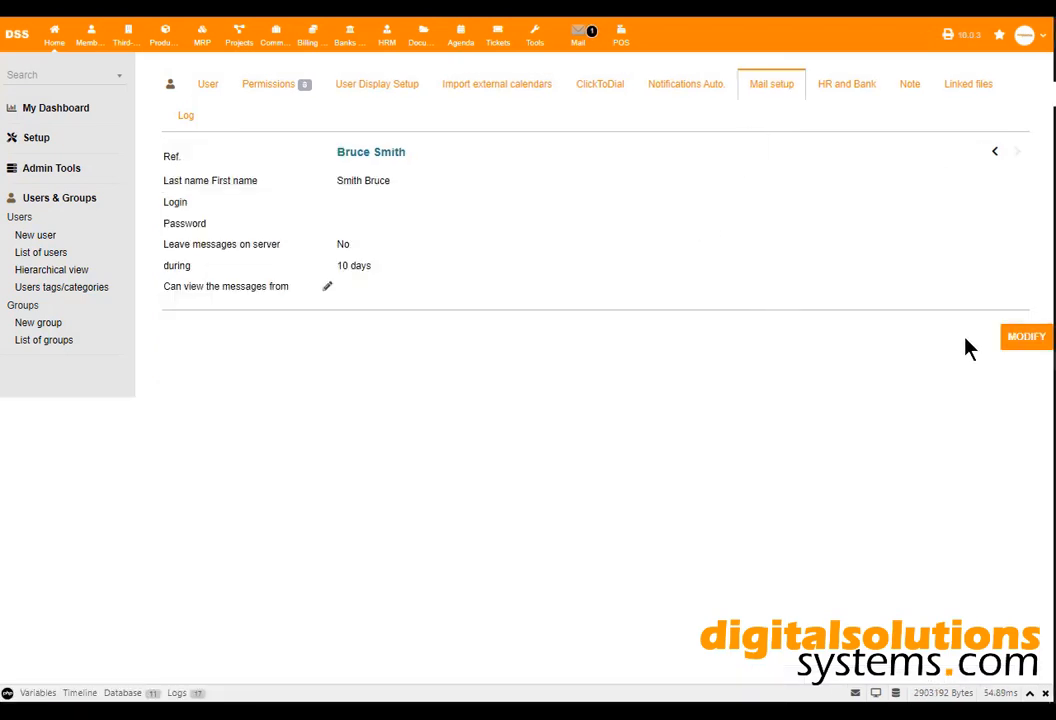
{"action": "left_click", "coordinate": [1022, 342]}
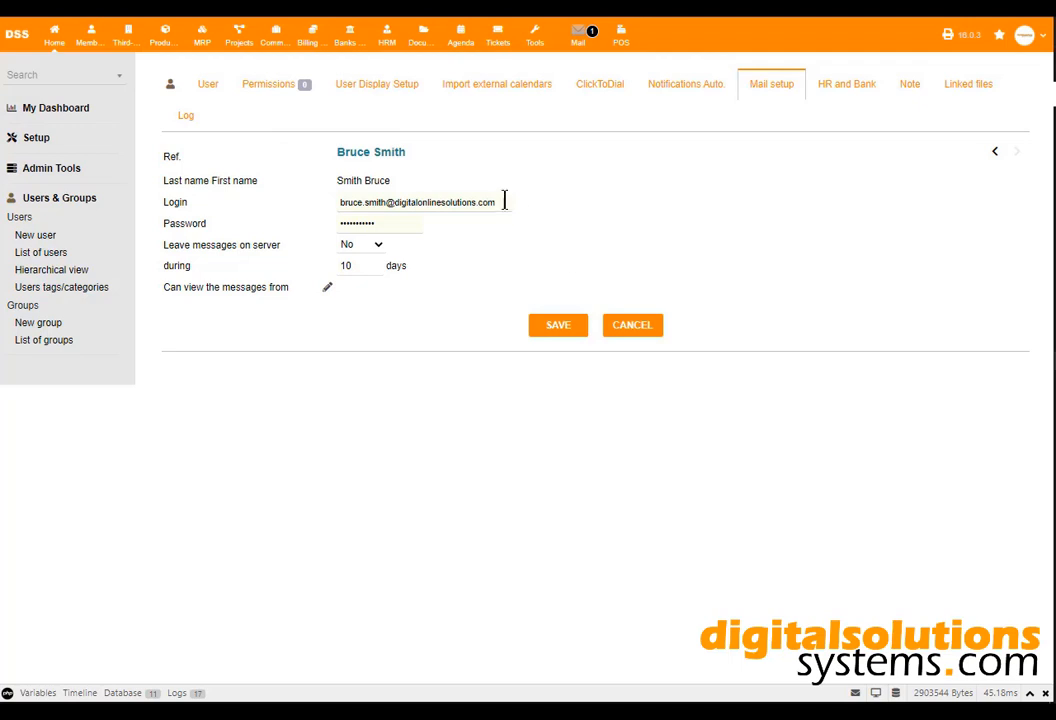
{"action": "left_click", "coordinate": [338, 201]}
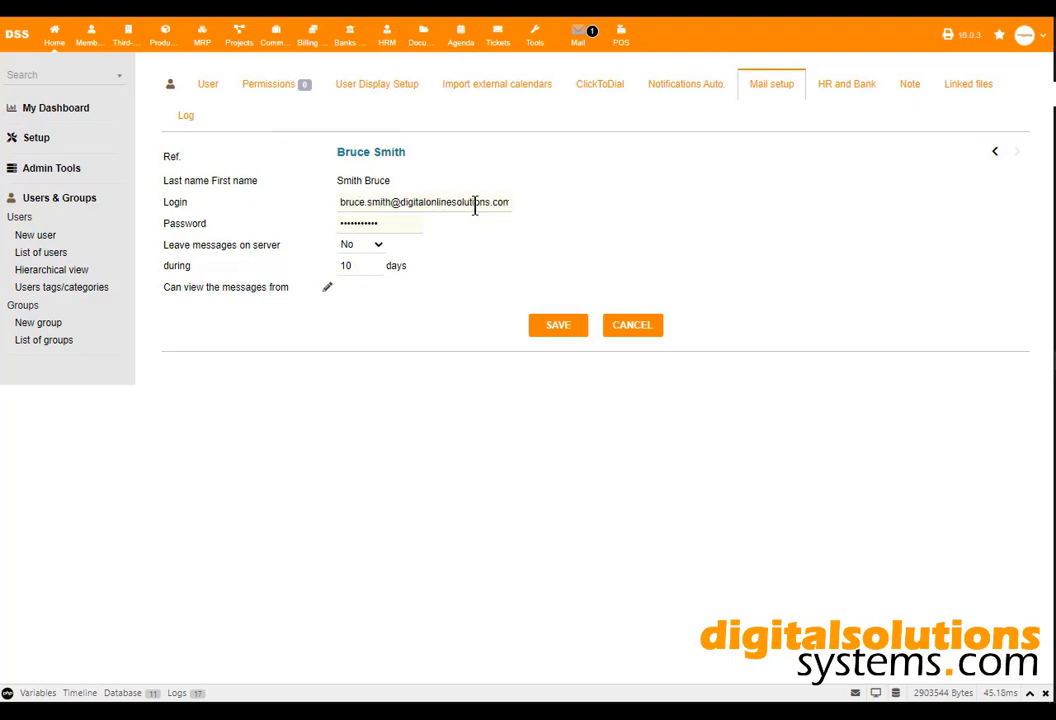
{"action": "left_click_drag", "start_coordinate": [339, 197], "coordinate": [565, 212]}
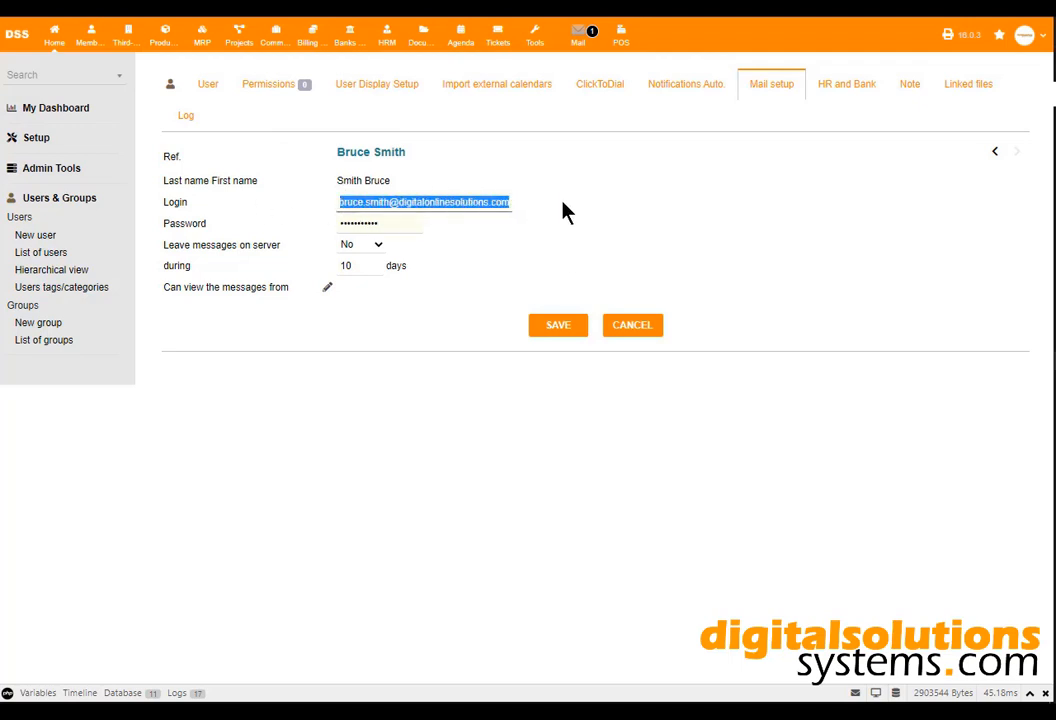
{"action": "left_click", "coordinate": [592, 204]}
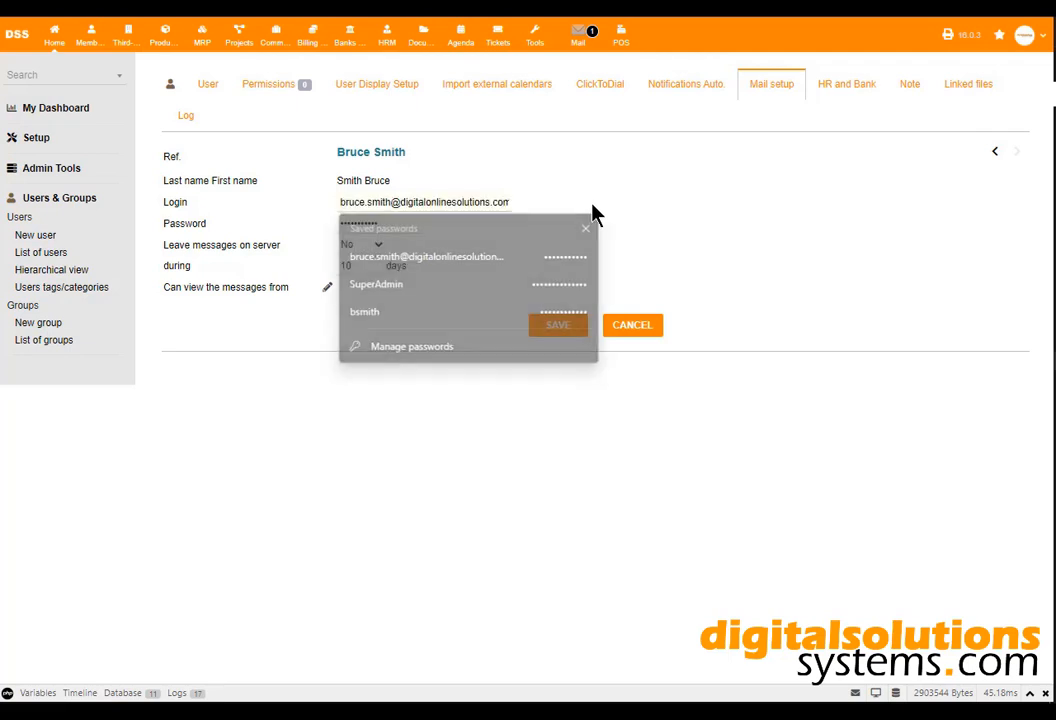
{"action": "double_click", "coordinate": [393, 226]}
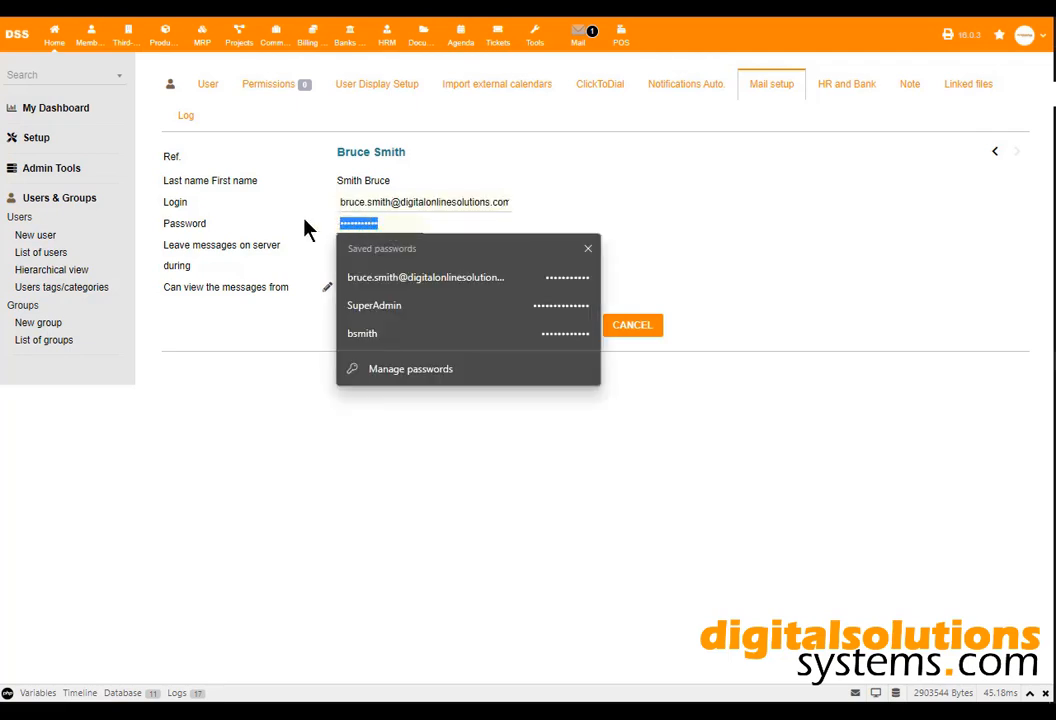
{"action": "left_click", "coordinate": [700, 188]}
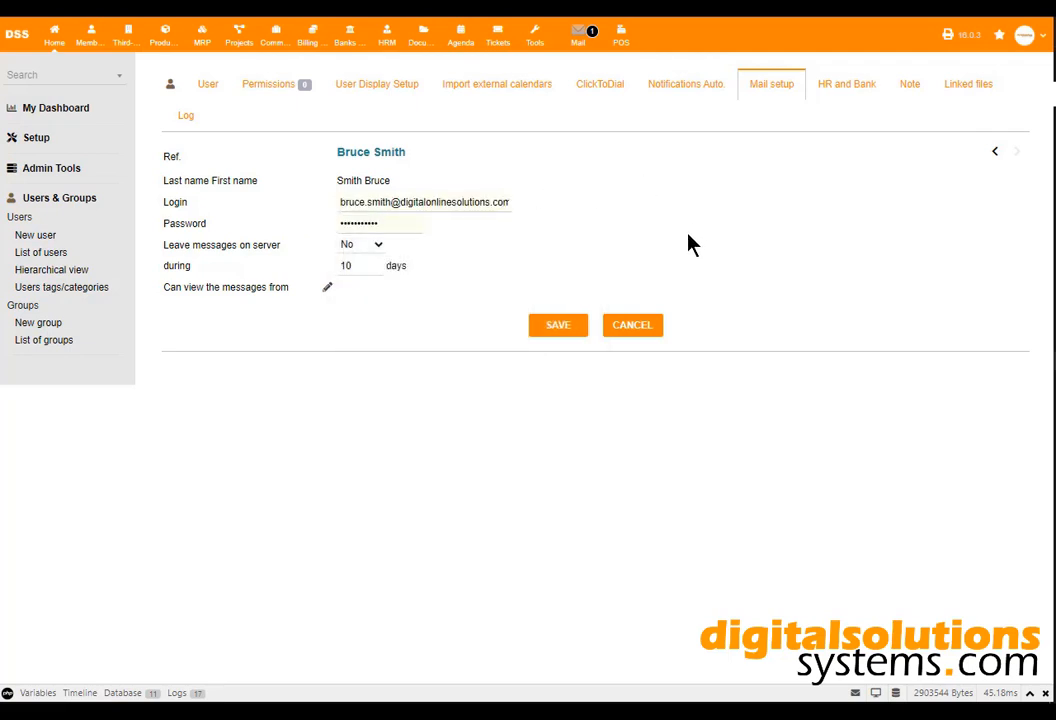
Leave messages on the server for 90 days and save the mail setup.
{"action": "left_click", "coordinate": [381, 248]}
{"action": "left_click", "coordinate": [375, 263]}
{"action": "left_click_drag", "start_coordinate": [375, 266], "coordinate": [338, 266]}
{"action": "type", "text": "90"}
{"action": "left_click", "coordinate": [568, 338]}
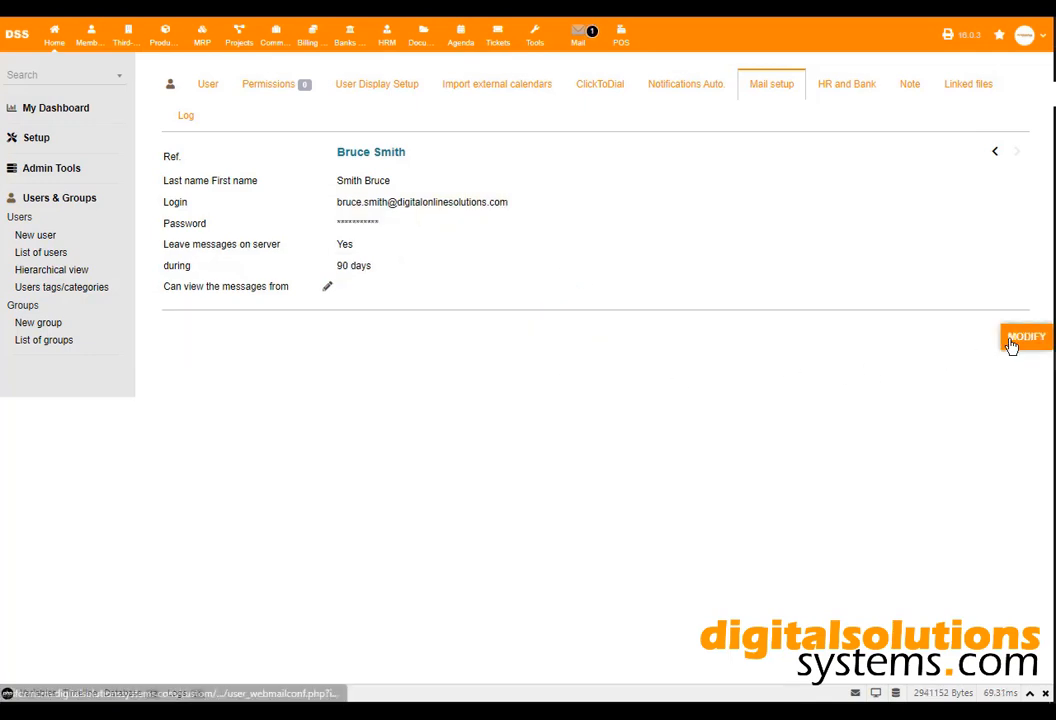
Add SuperAdmin to the users allowed to view this mailbox, then open the account menu.
{"action": "left_click", "coordinate": [1012, 345]}
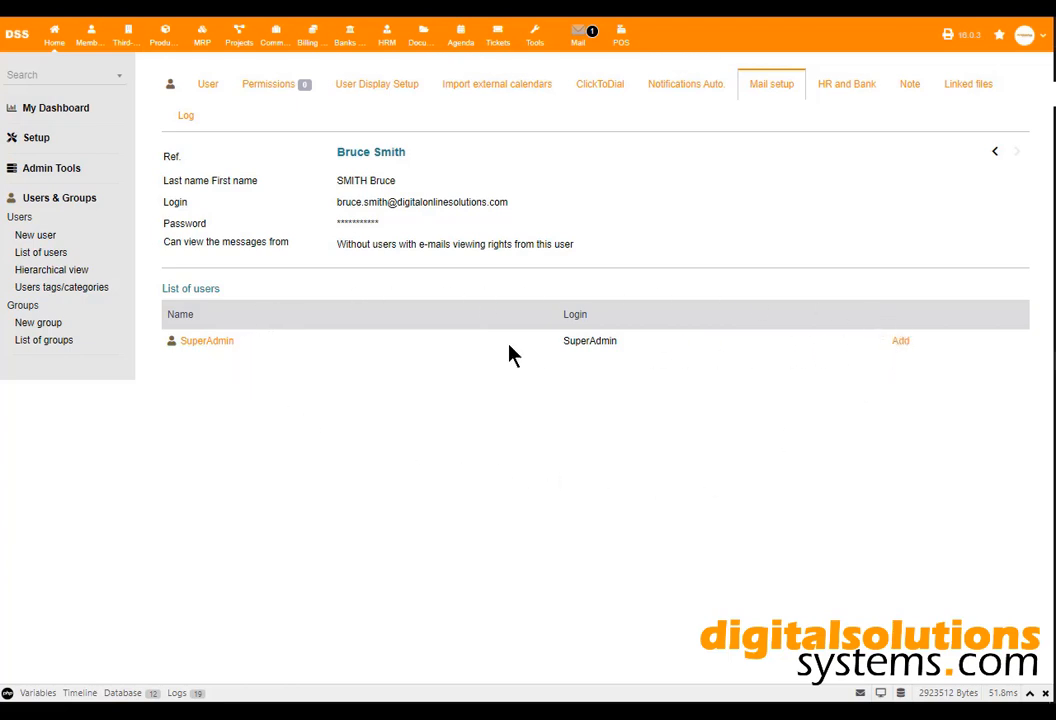
{"action": "left_click", "coordinate": [901, 344]}
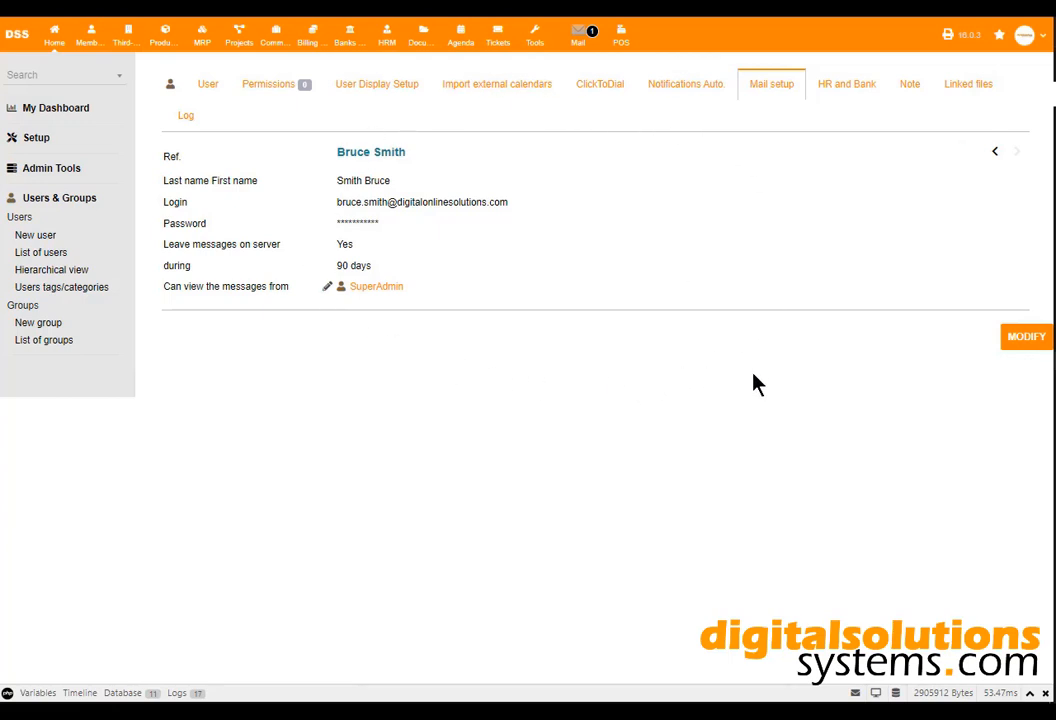
{"action": "left_click", "coordinate": [1040, 38]}
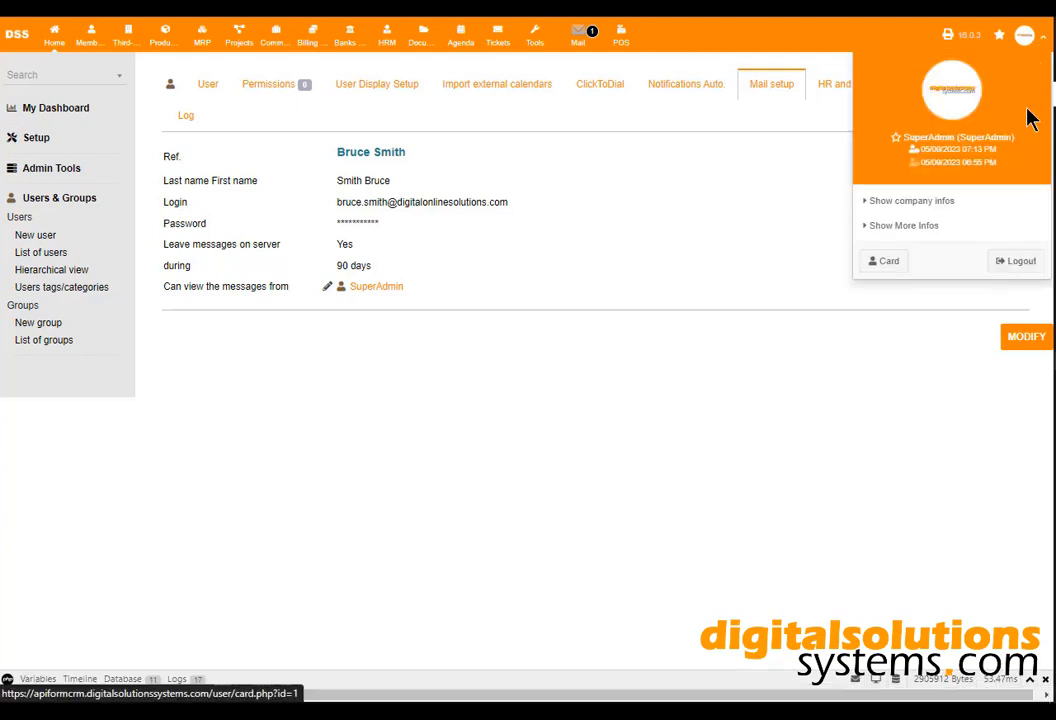
Log out and sign in as the sales user with saved credentials and the security code.
{"action": "left_click", "coordinate": [1008, 262]}
{"action": "left_click", "coordinate": [490, 310]}
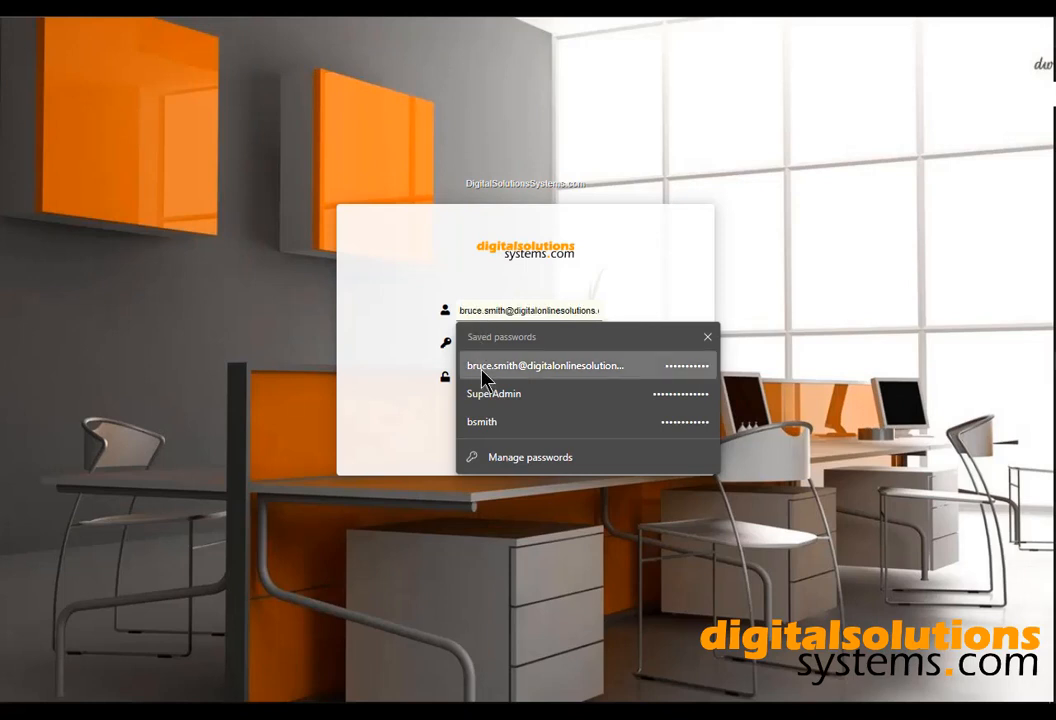
{"action": "left_click", "coordinate": [488, 420]}
{"action": "left_click", "coordinate": [504, 378]}
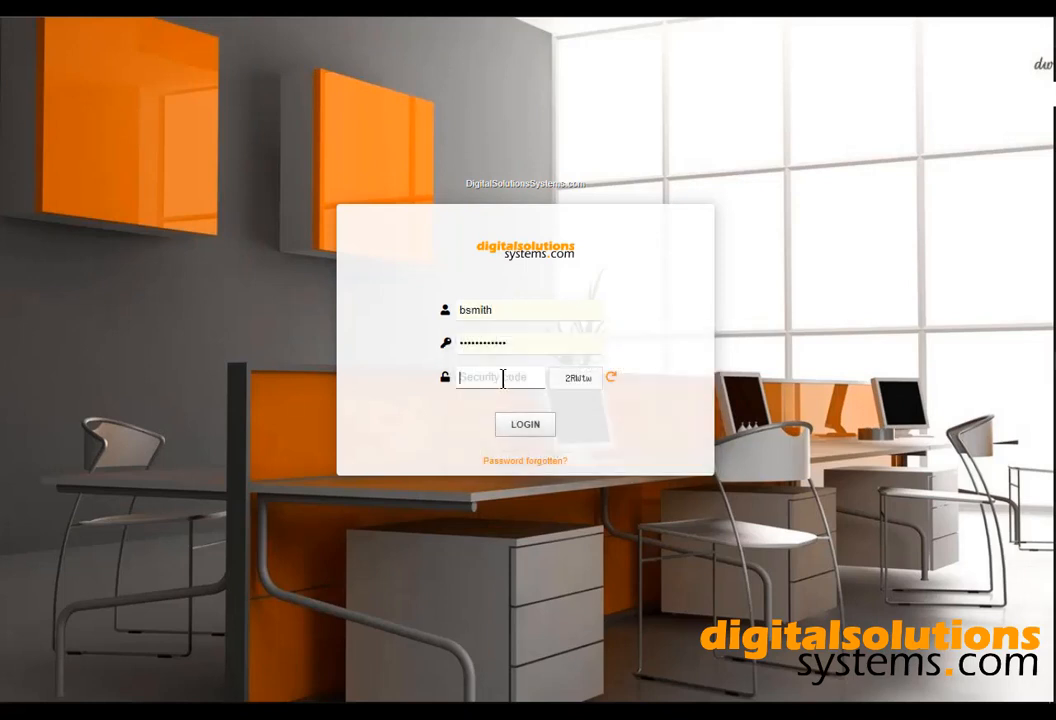
{"action": "type", "text": "2RWtw"}
{"action": "left_click", "coordinate": [525, 425]}
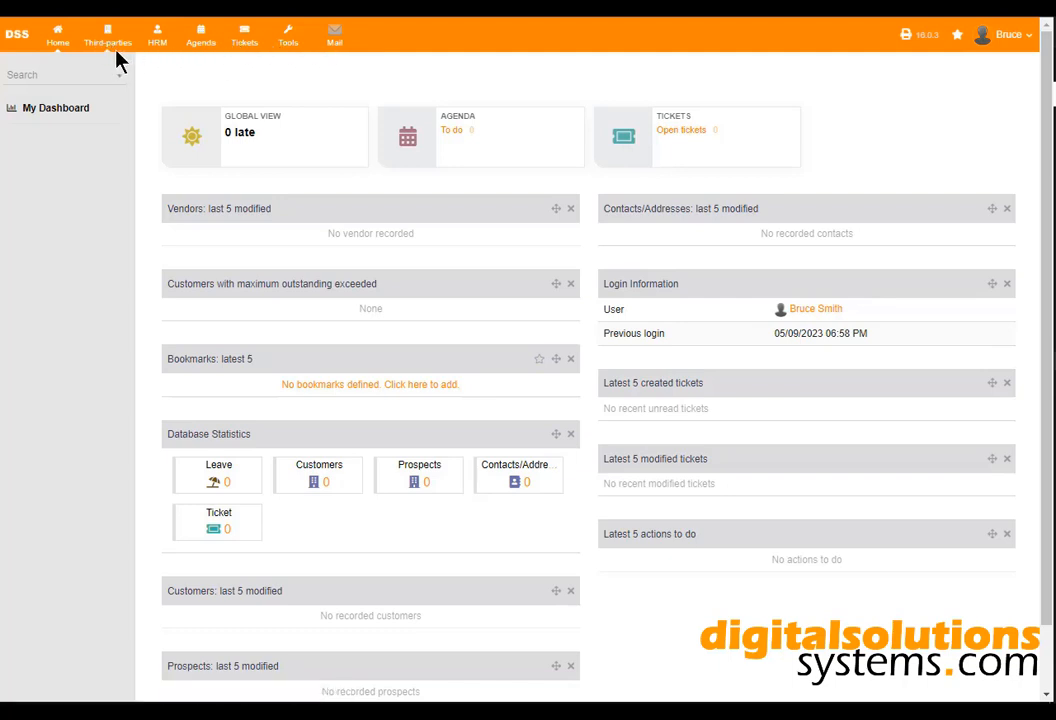
Scroll through the sales user's dashboard, then go to the Third Parties area.
{"action": "scroll", "coordinate": [170, 348], "scroll_direction": "down", "scroll_amount": 1}
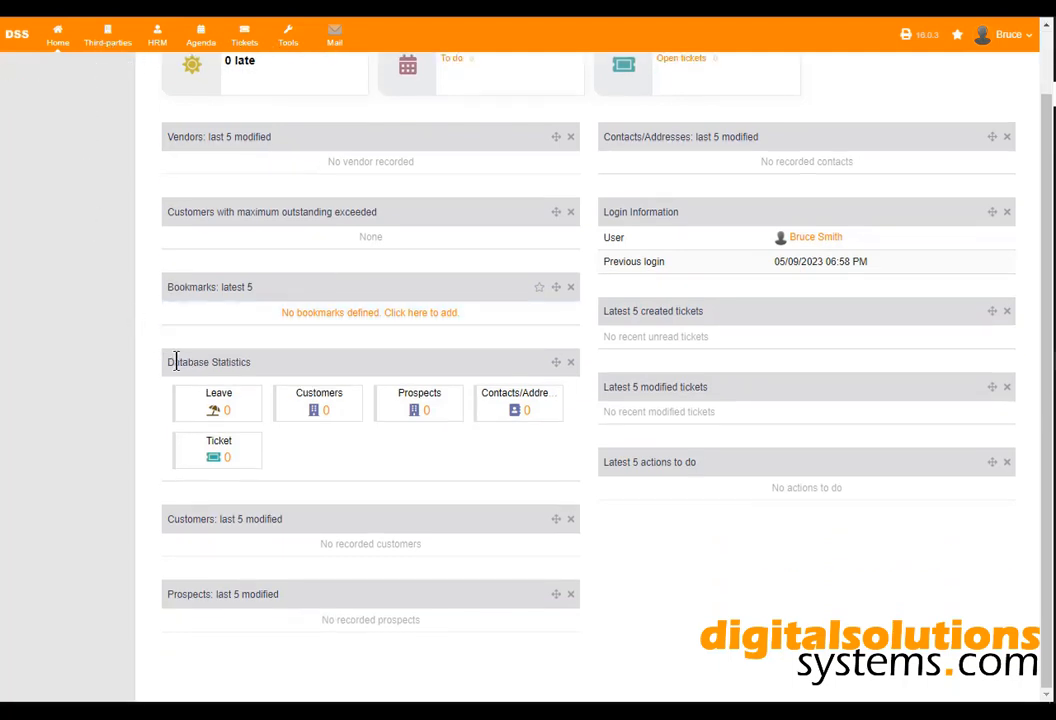
{"action": "scroll", "coordinate": [585, 544], "scroll_direction": "up", "scroll_amount": 1}
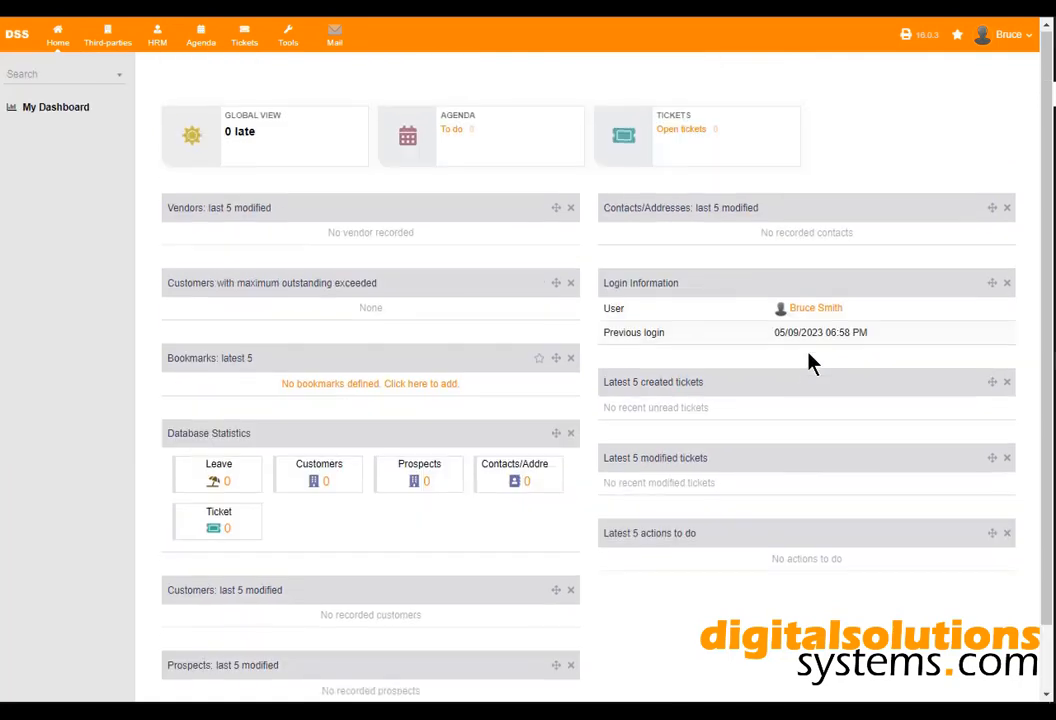
{"action": "left_click", "coordinate": [105, 38]}
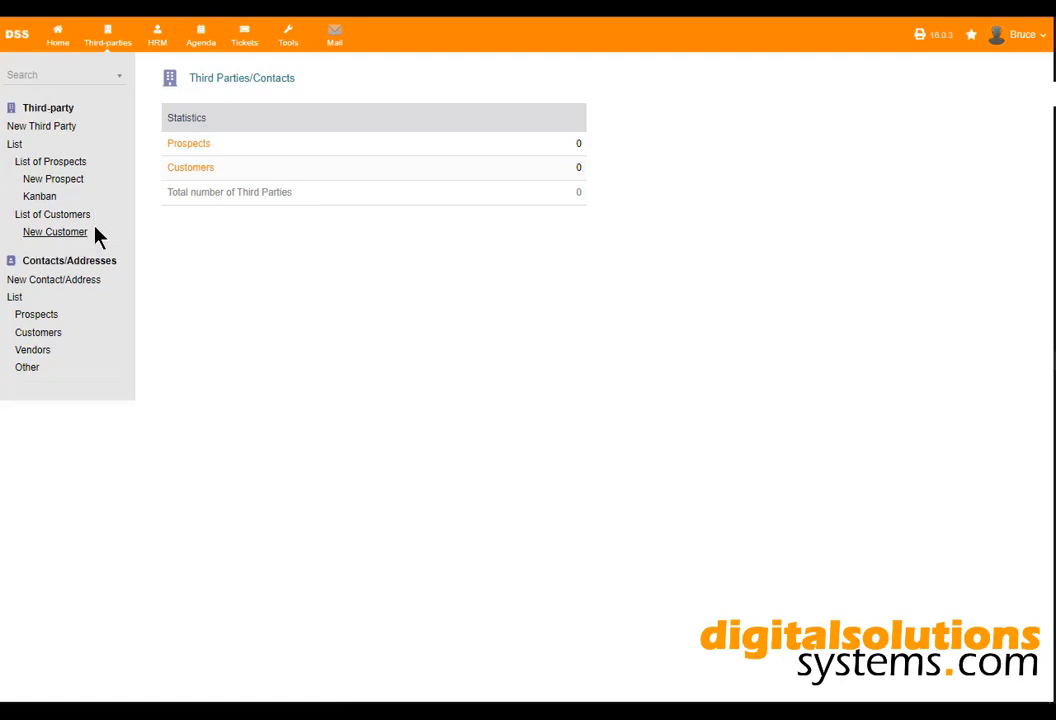
Review a New Third Party form, cancel it unsaved, and show the empty List of Prospects.
{"action": "left_click", "coordinate": [64, 128]}
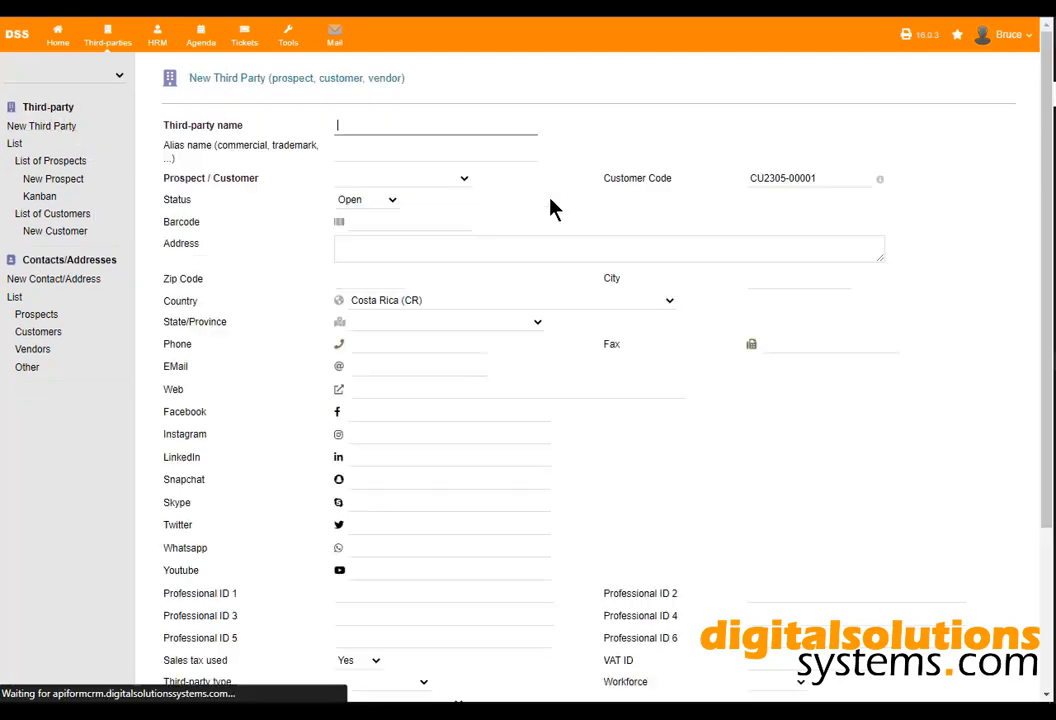
{"action": "scroll", "coordinate": [349, 457], "scroll_direction": "down", "scroll_amount": 3}
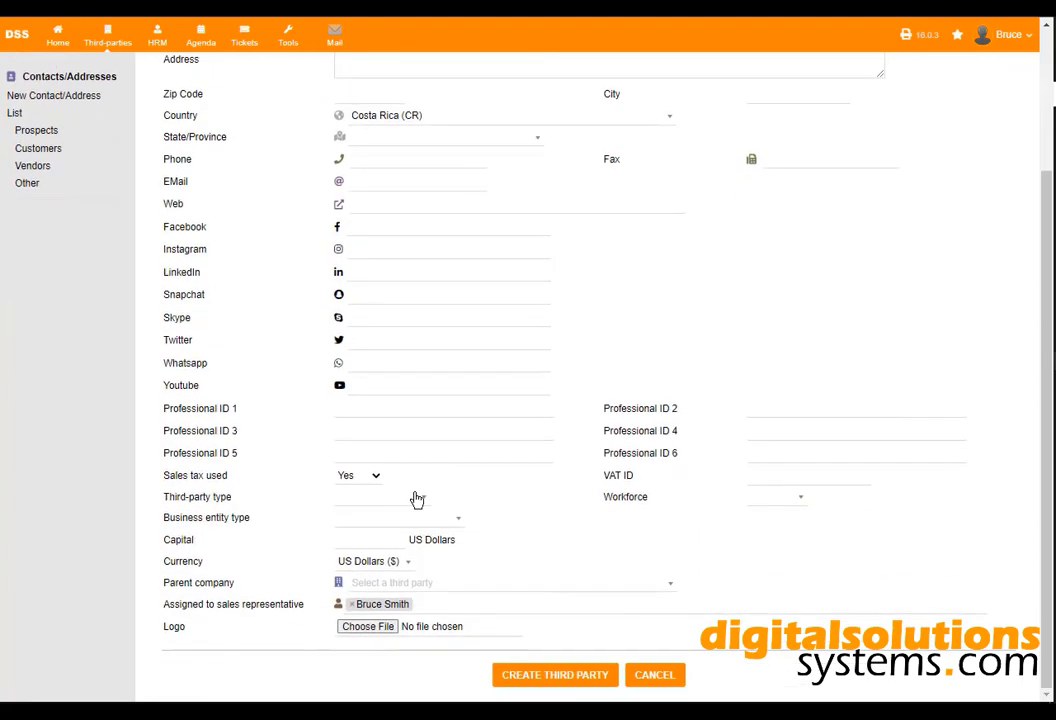
{"action": "scroll", "coordinate": [745, 302], "scroll_direction": "up", "scroll_amount": 5}
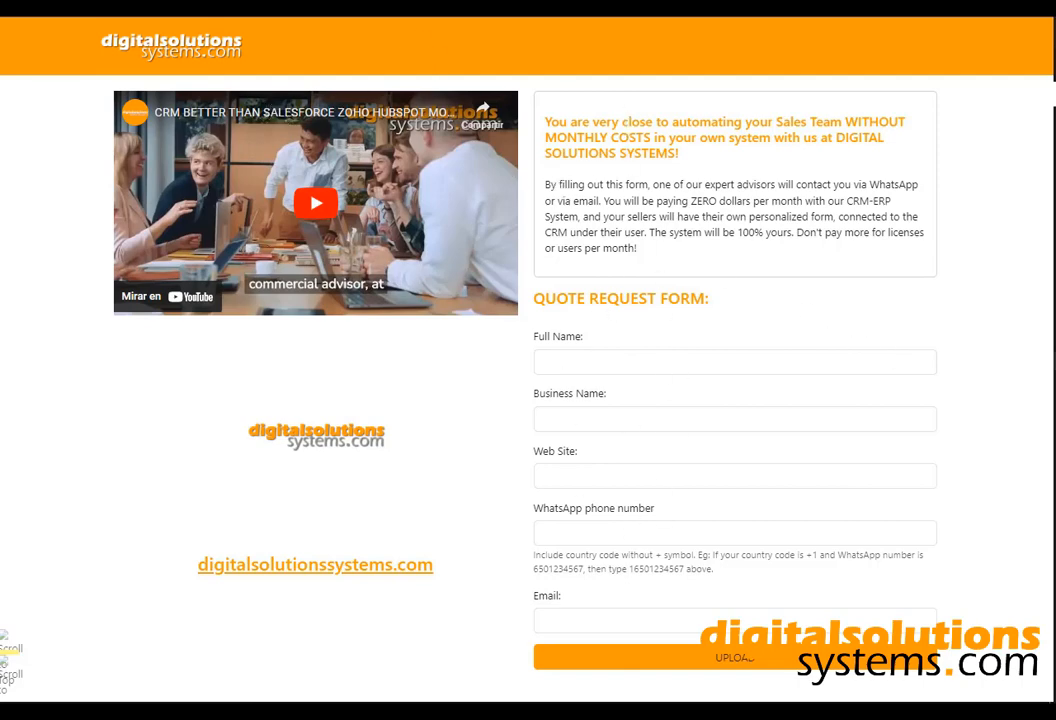
{"action": "left_click", "coordinate": [320, 5]}
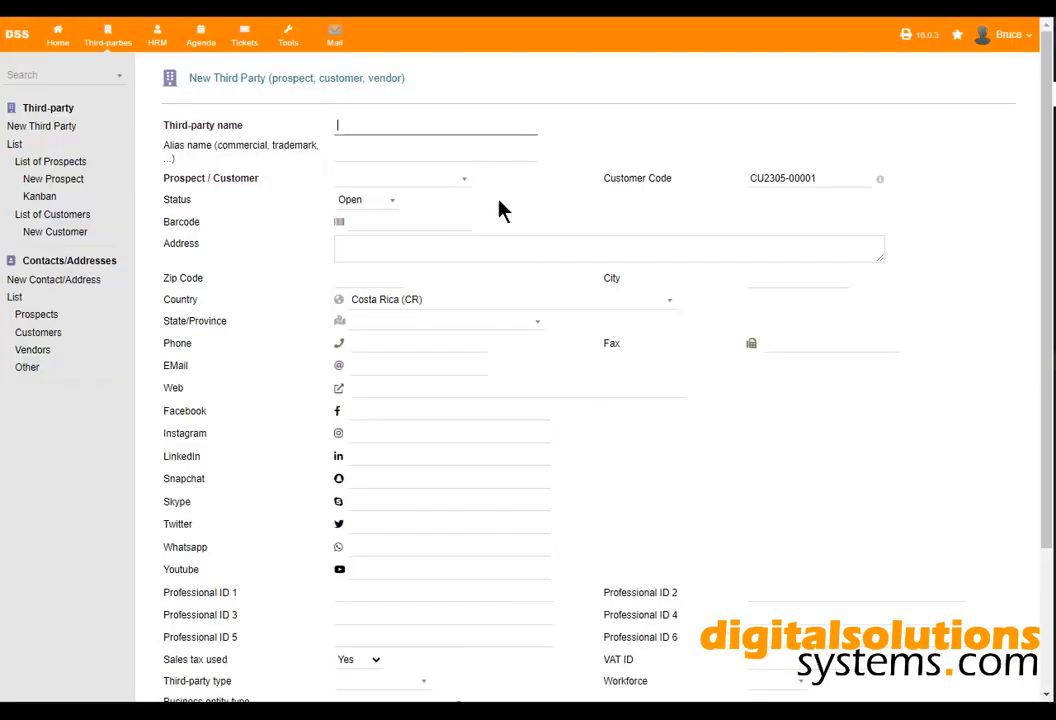
{"action": "scroll", "coordinate": [500, 207], "scroll_direction": "down", "scroll_amount": 4}
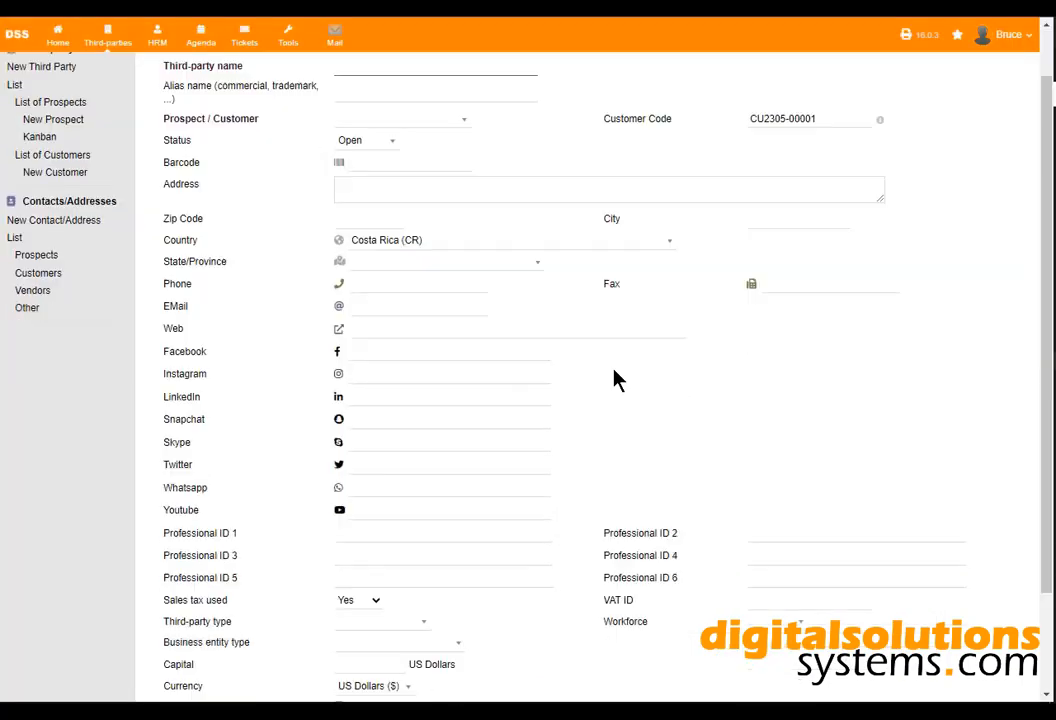
{"action": "left_click", "coordinate": [656, 675]}
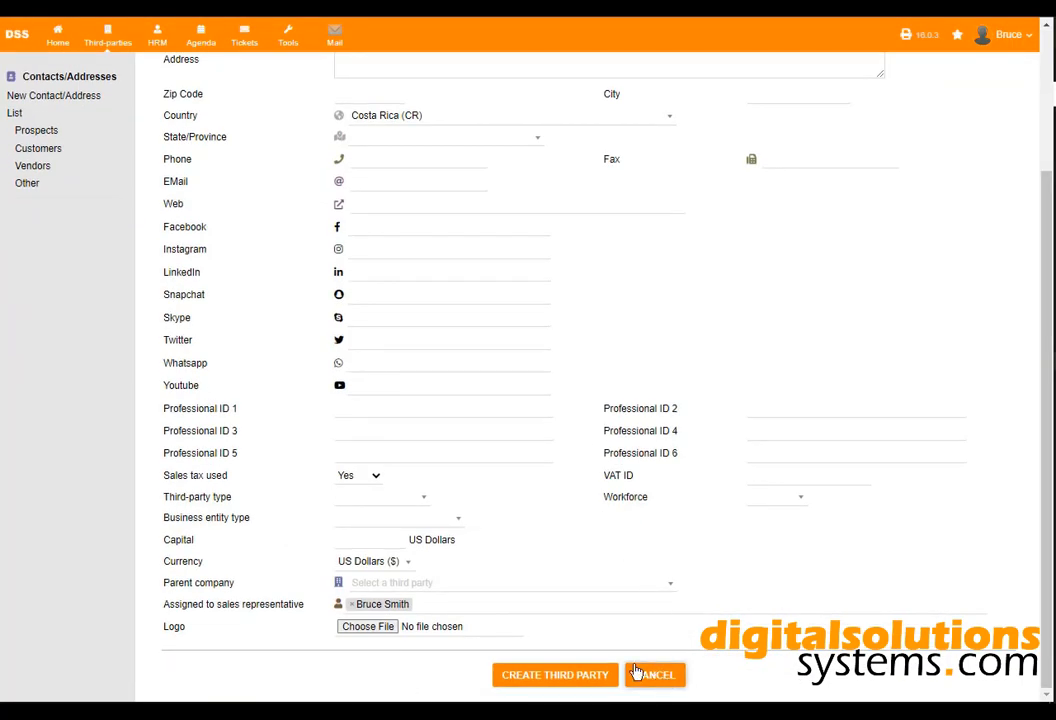
{"action": "left_click", "coordinate": [62, 163]}
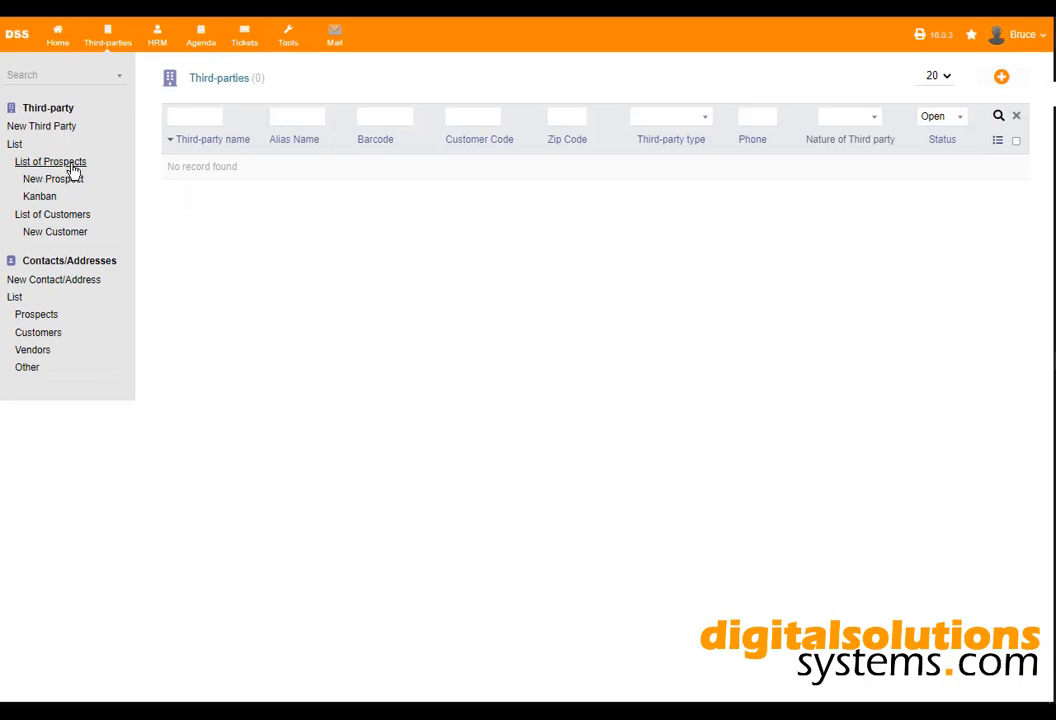
Check the customers list, then open the signed-in sales user's own user card.
{"action": "left_click", "coordinate": [97, 217]}
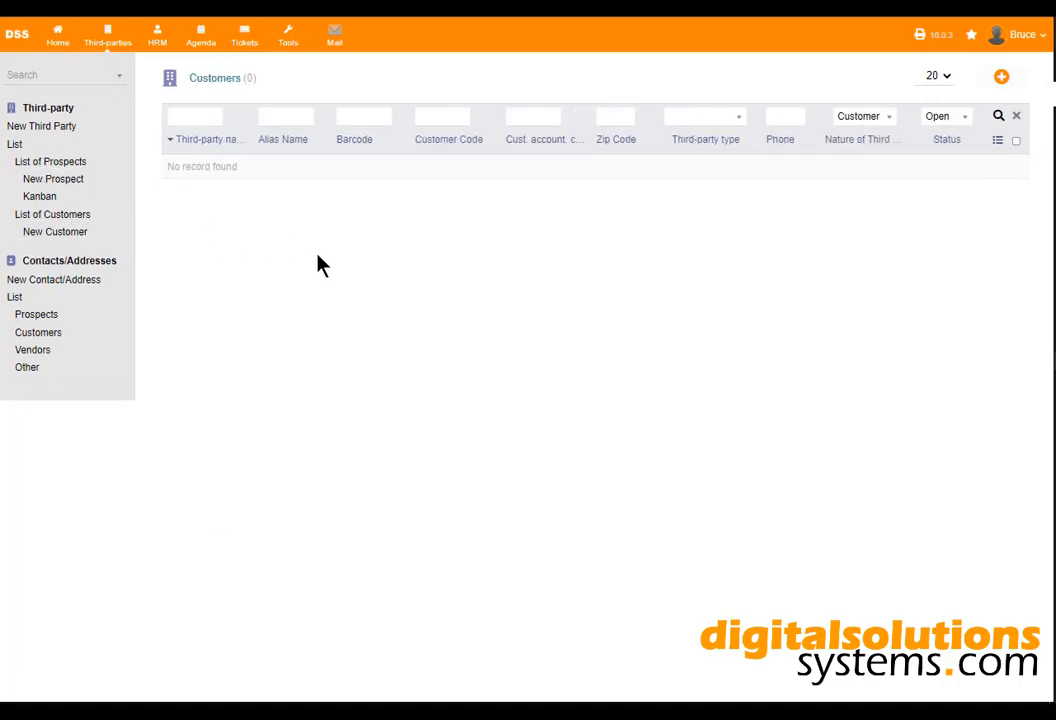
{"action": "left_click", "coordinate": [1042, 44]}
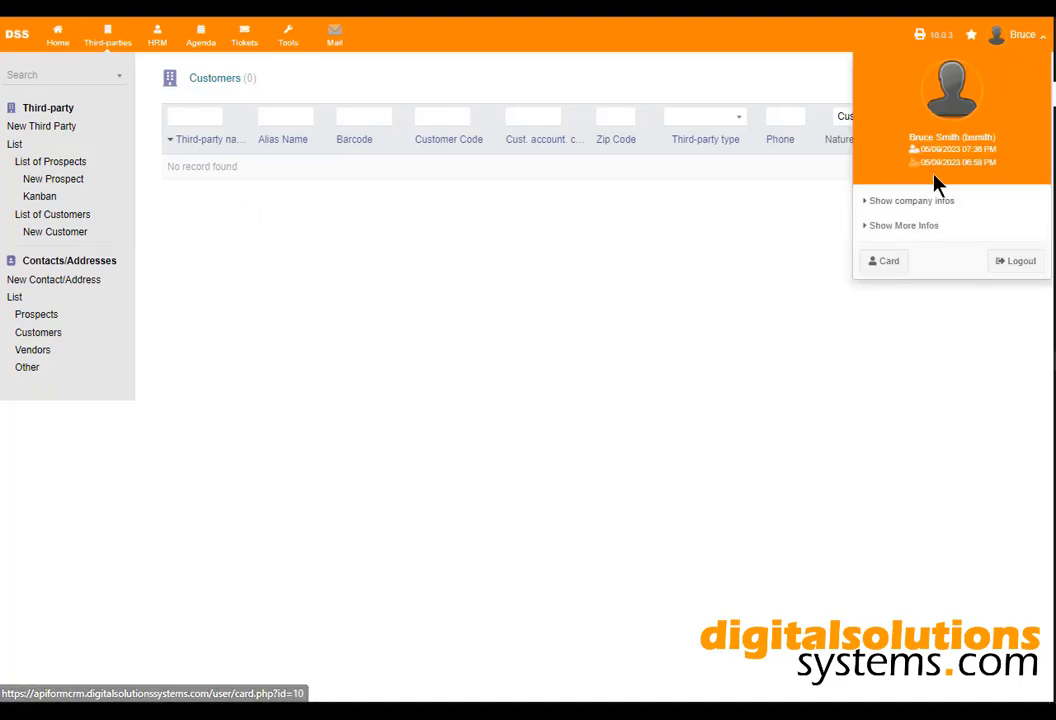
{"action": "left_click", "coordinate": [888, 265]}
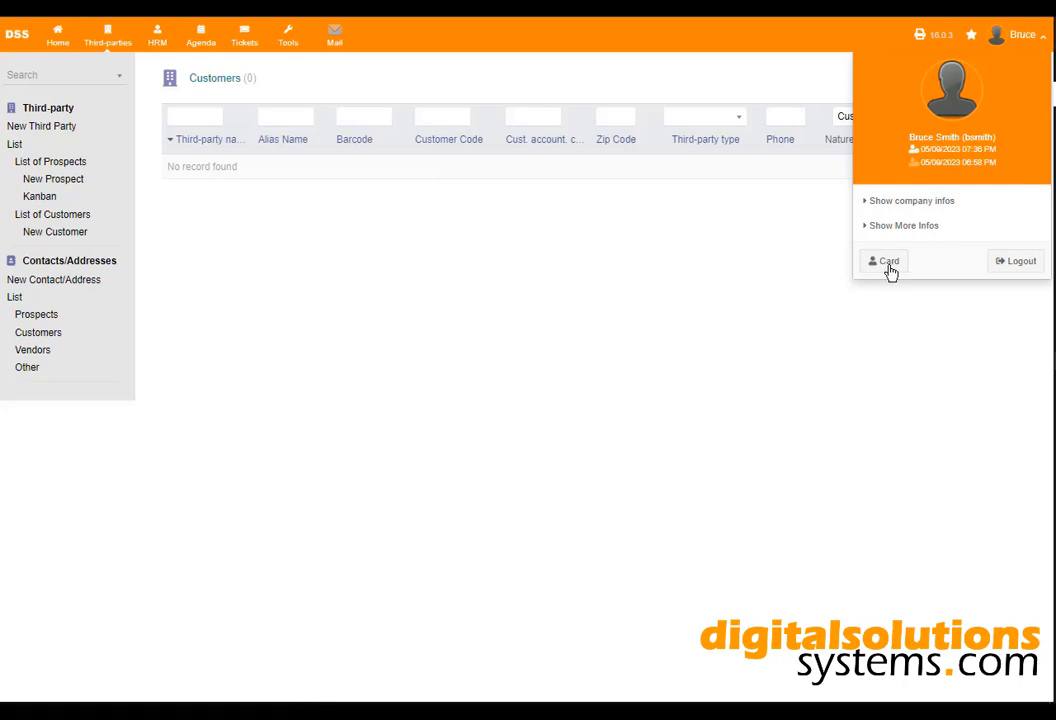
Select and copy the Leads Share lead form link from the user card.
{"action": "scroll", "coordinate": [667, 396], "scroll_direction": "down", "scroll_amount": 2}
{"action": "left_click_drag", "start_coordinate": [583, 441], "coordinate": [233, 440]}
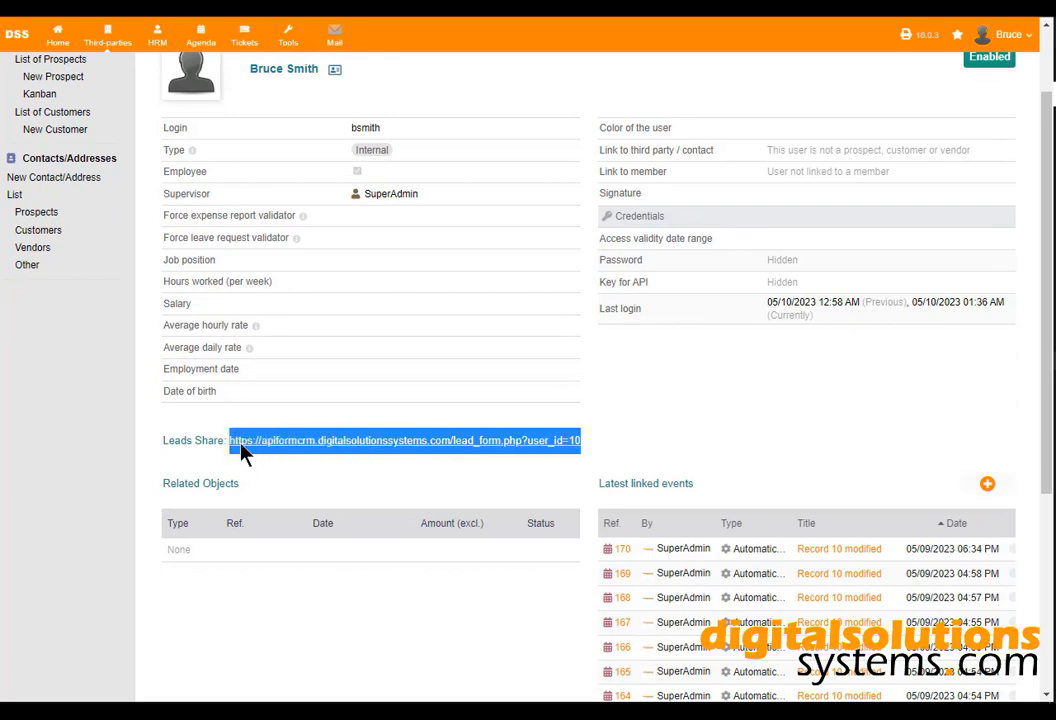
{"action": "right_click", "coordinate": [249, 446]}
{"action": "left_click", "coordinate": [311, 152]}
{"action": "left_click", "coordinate": [660, 388]}
{"action": "scroll", "coordinate": [663, 388], "scroll_direction": "up", "scroll_amount": 2}
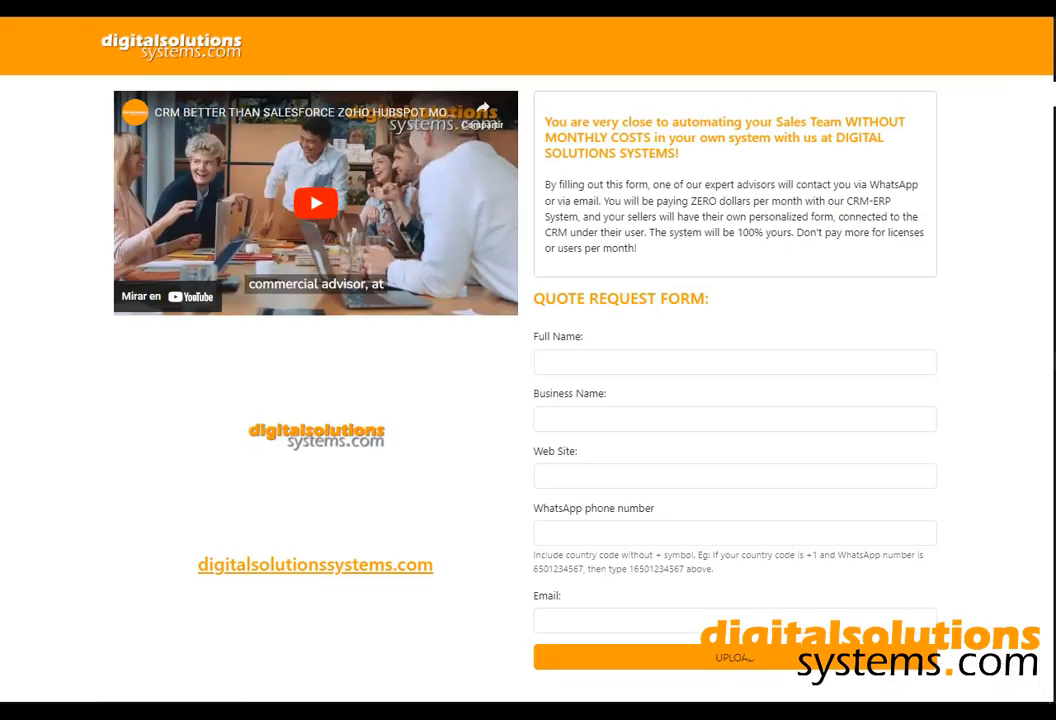
Load the lead form page from the copied link and play its embedded promo video.
{"action": "key", "text": "ctrl+v"}
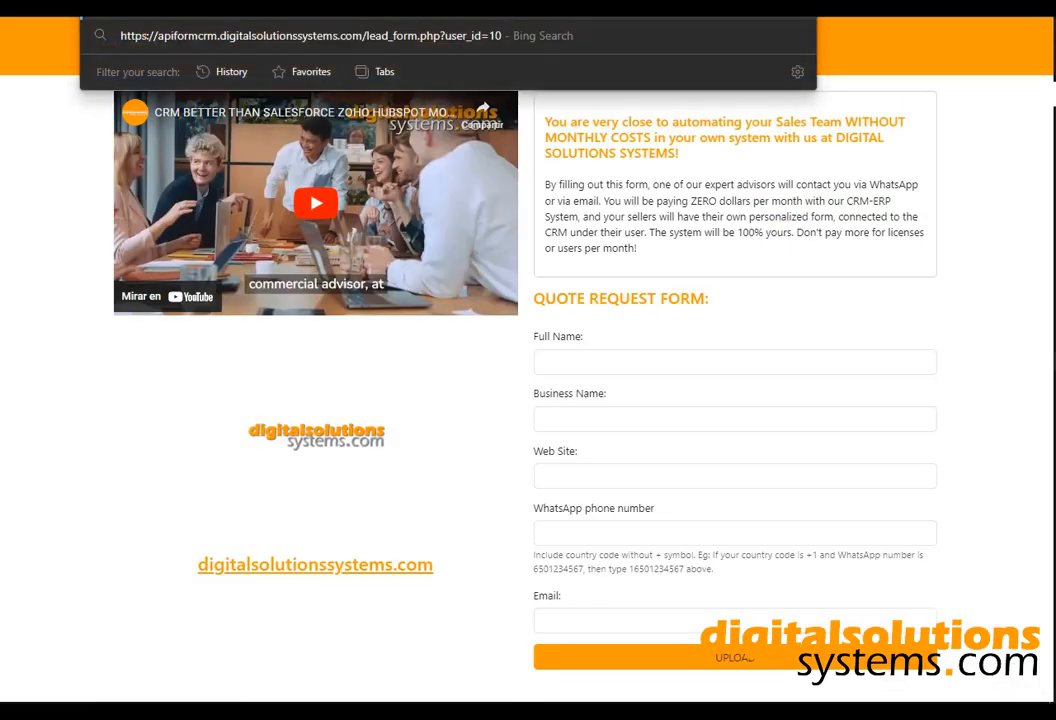
{"action": "key", "text": "Return"}
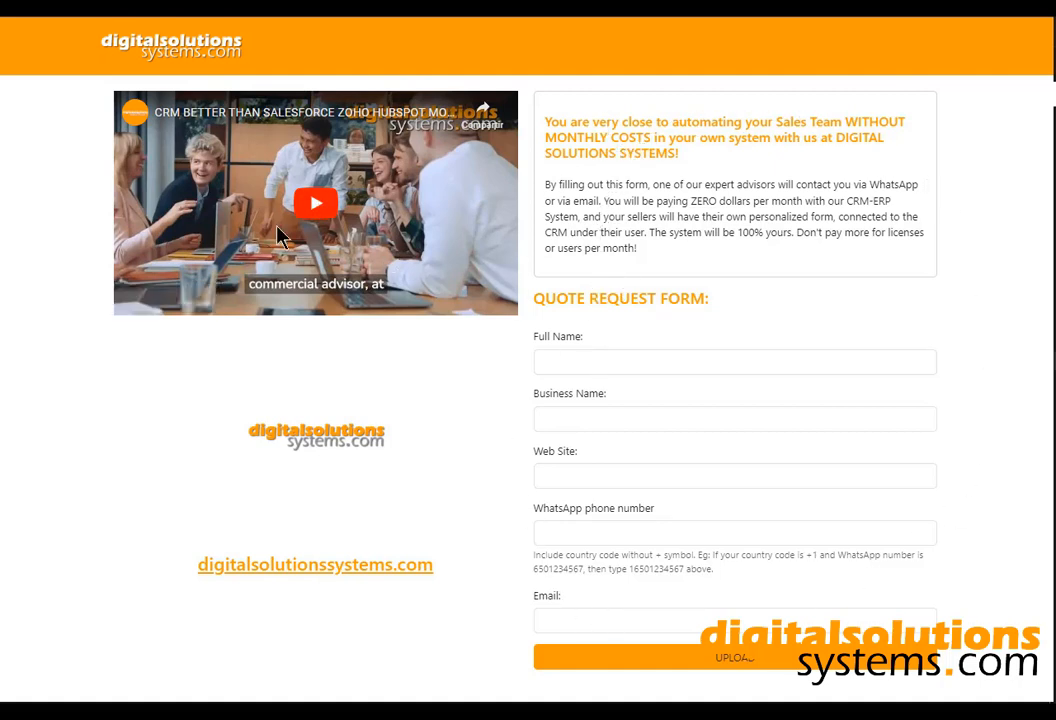
{"action": "left_click", "coordinate": [165, 305]}
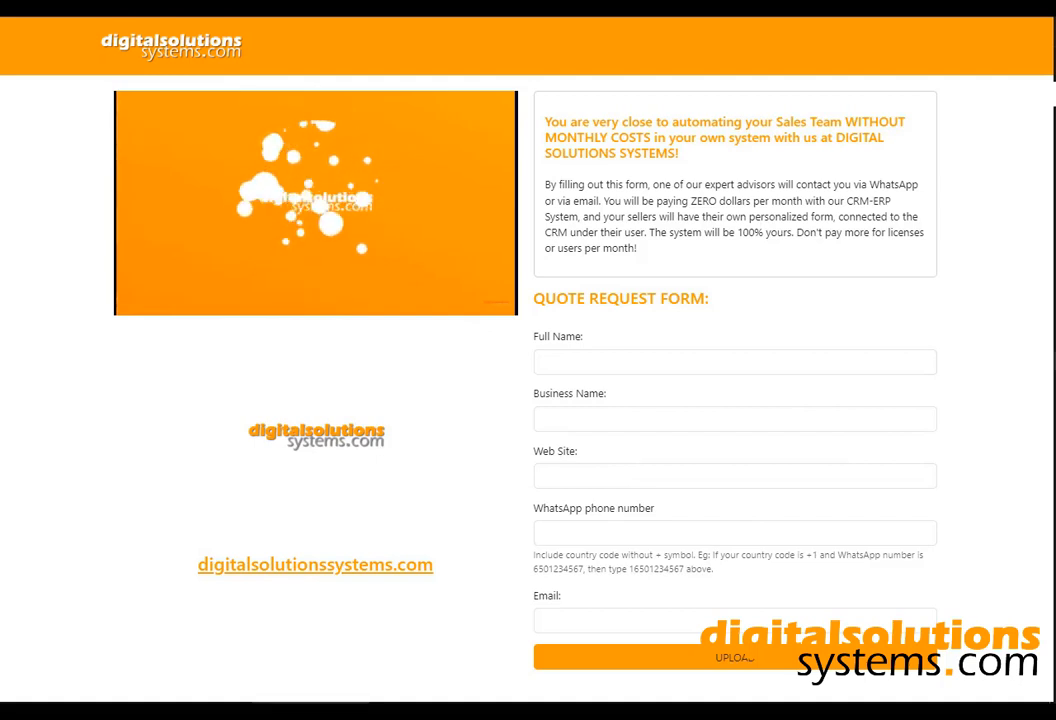
Fill in the lead's full name and business name, using saved suggestions.
{"action": "left_click", "coordinate": [700, 358]}
{"action": "key", "text": "Down"}
{"action": "key", "text": "Return"}
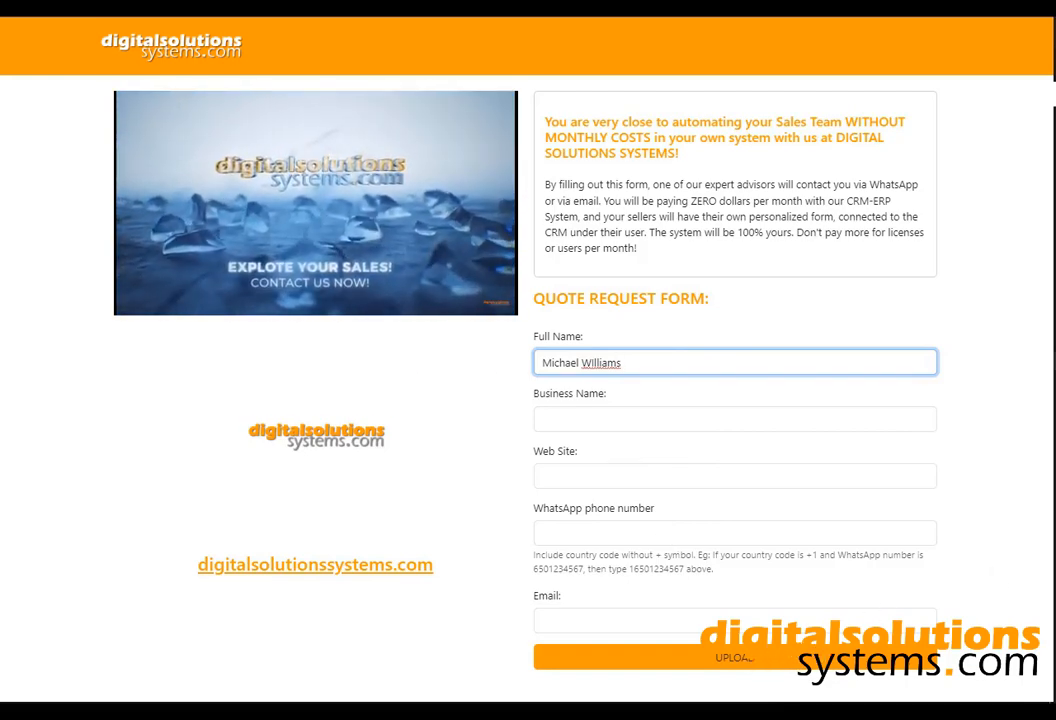
{"action": "right_click", "coordinate": [630, 362]}
{"action": "left_click", "coordinate": [632, 362]}
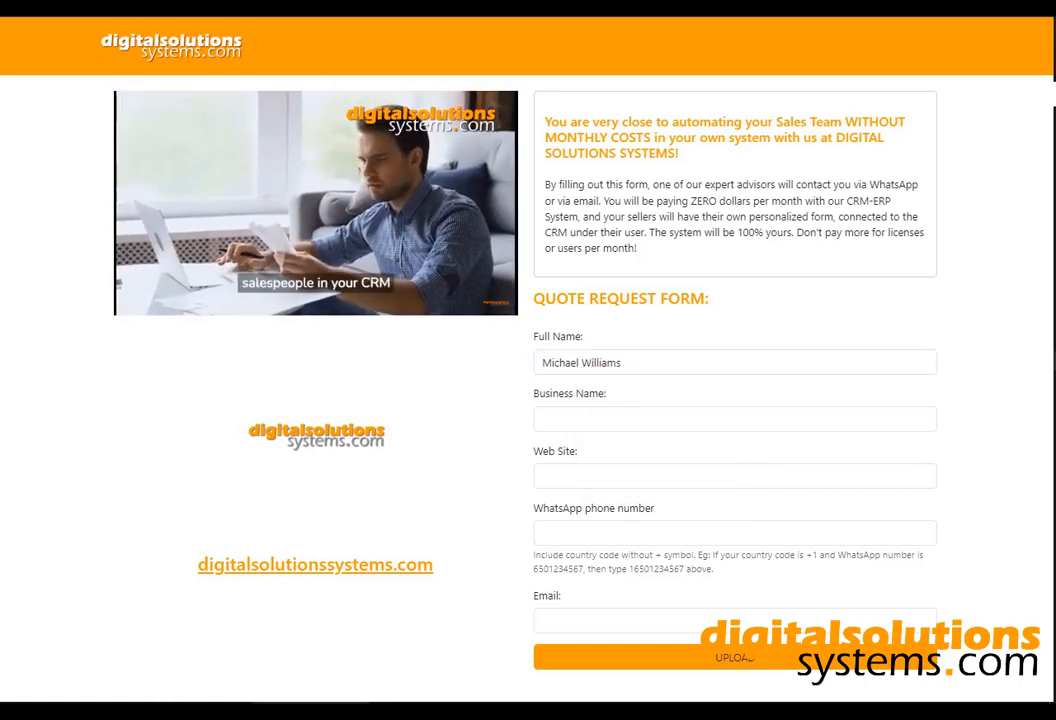
{"action": "left_click", "coordinate": [589, 418]}
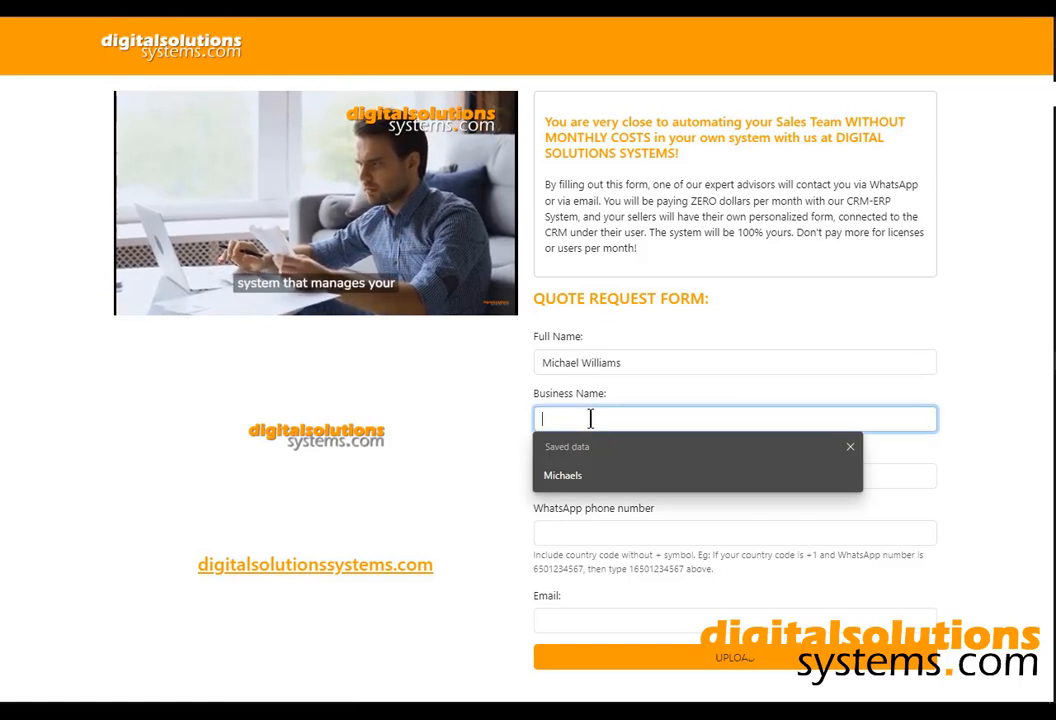
{"action": "type", "text": "Williams"}
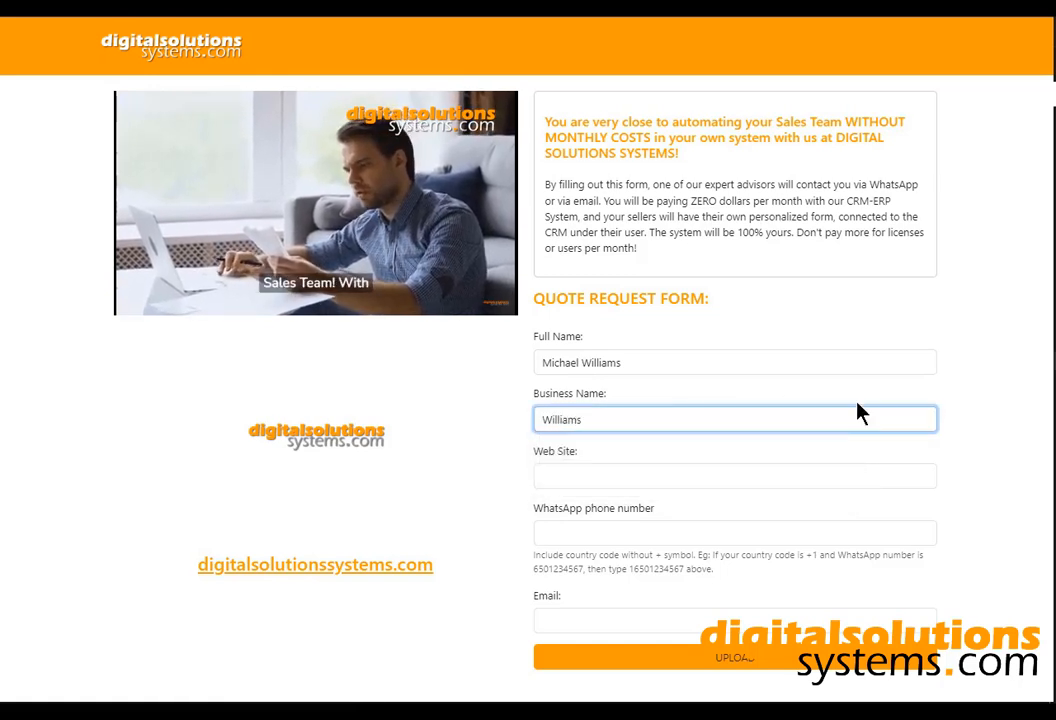
{"action": "left_click_drag", "start_coordinate": [594, 362], "coordinate": [550, 398]}
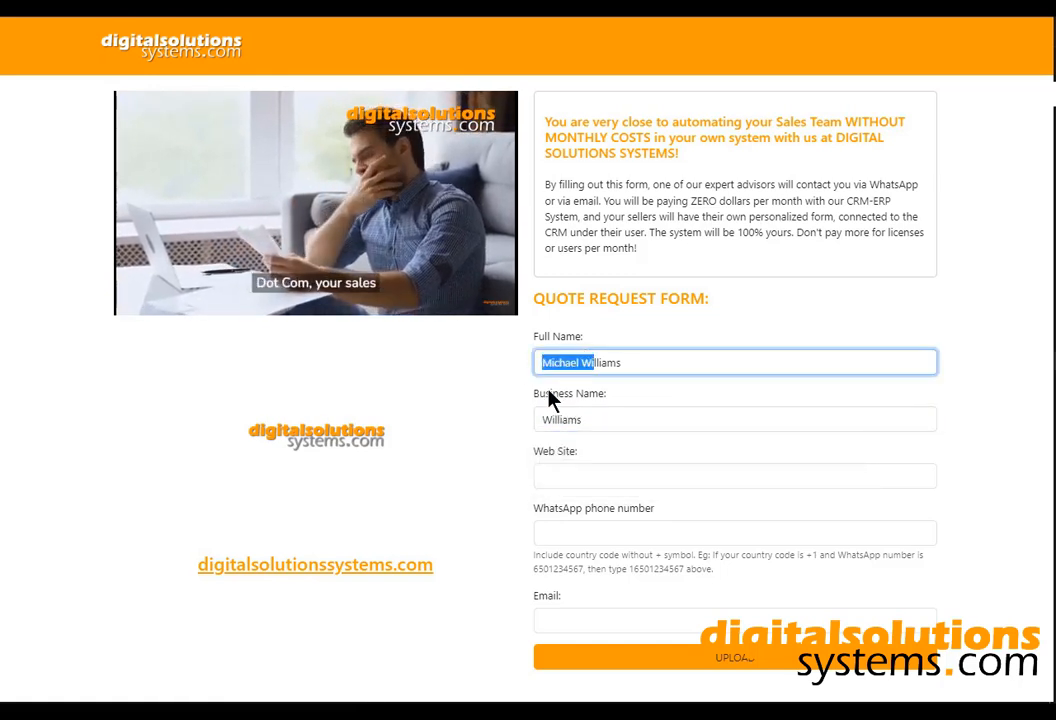
{"action": "left_click", "coordinate": [547, 415]}
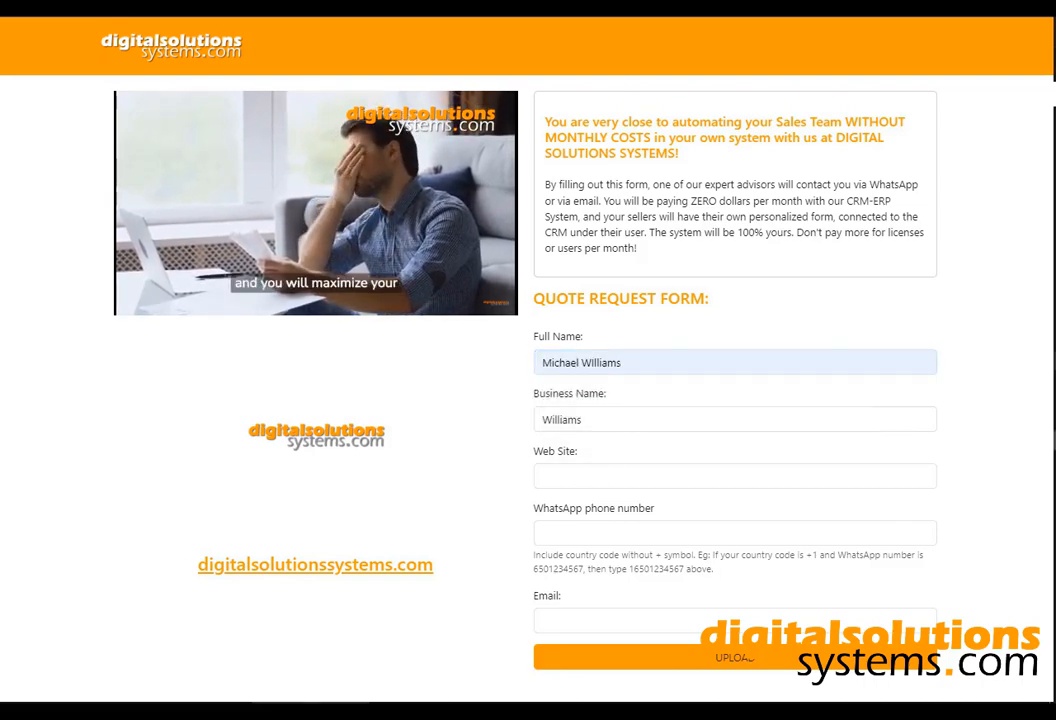
{"action": "left_click", "coordinate": [627, 471]}
{"action": "left_click", "coordinate": [590, 530]}
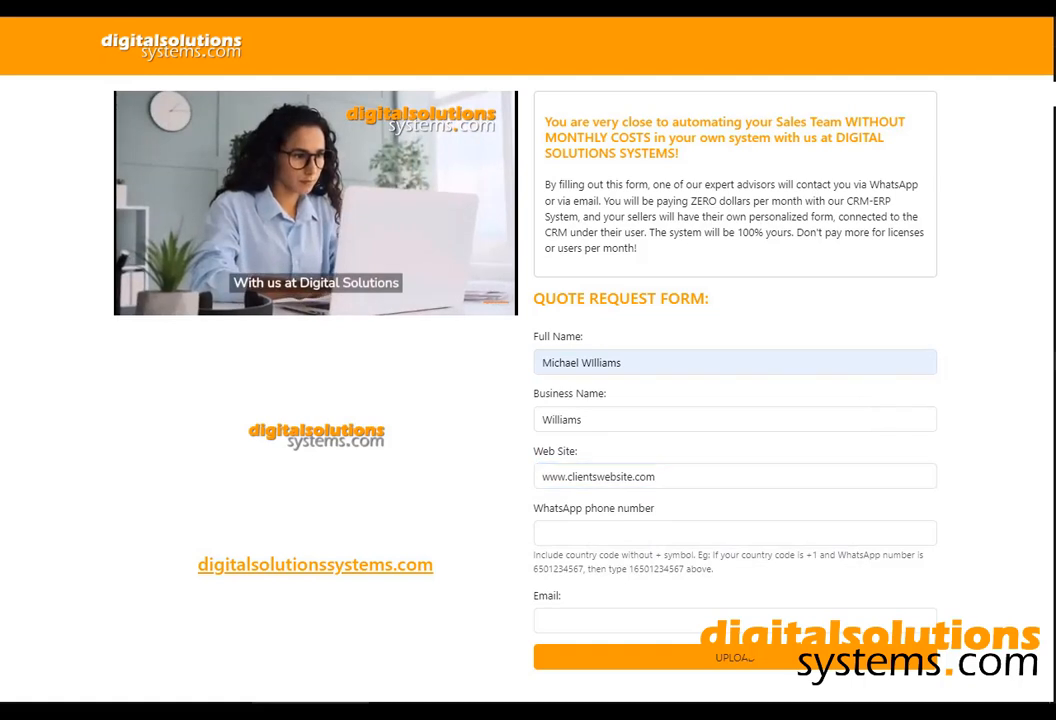
{"action": "left_click", "coordinate": [633, 539]}
{"action": "left_click", "coordinate": [601, 587]}
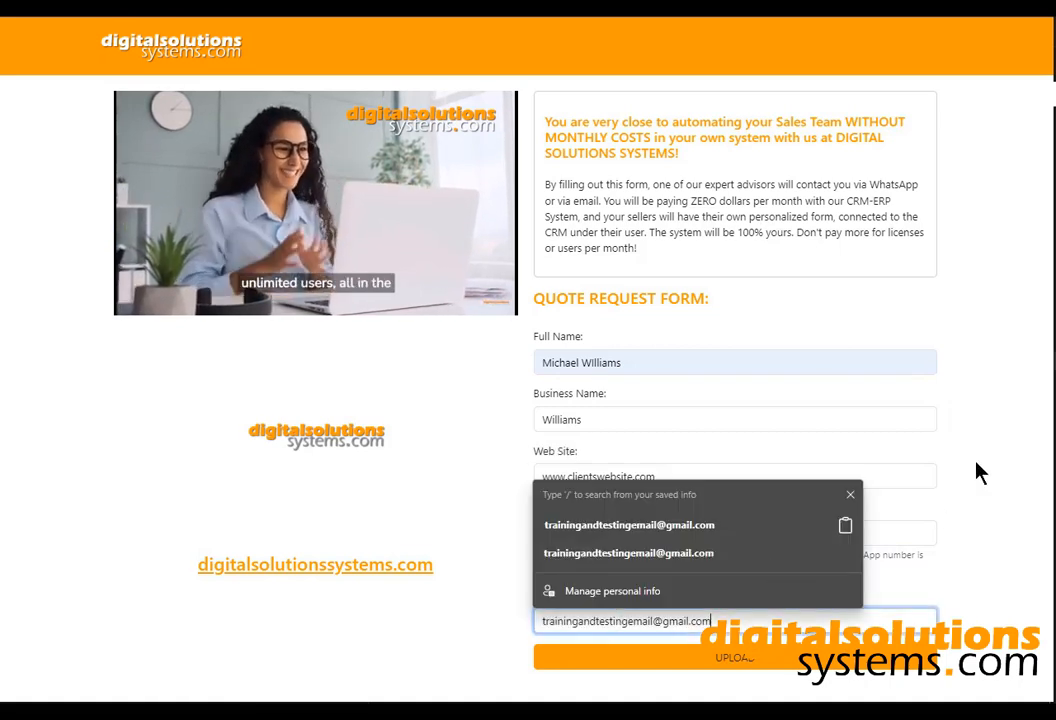
{"action": "left_click", "coordinate": [978, 470]}
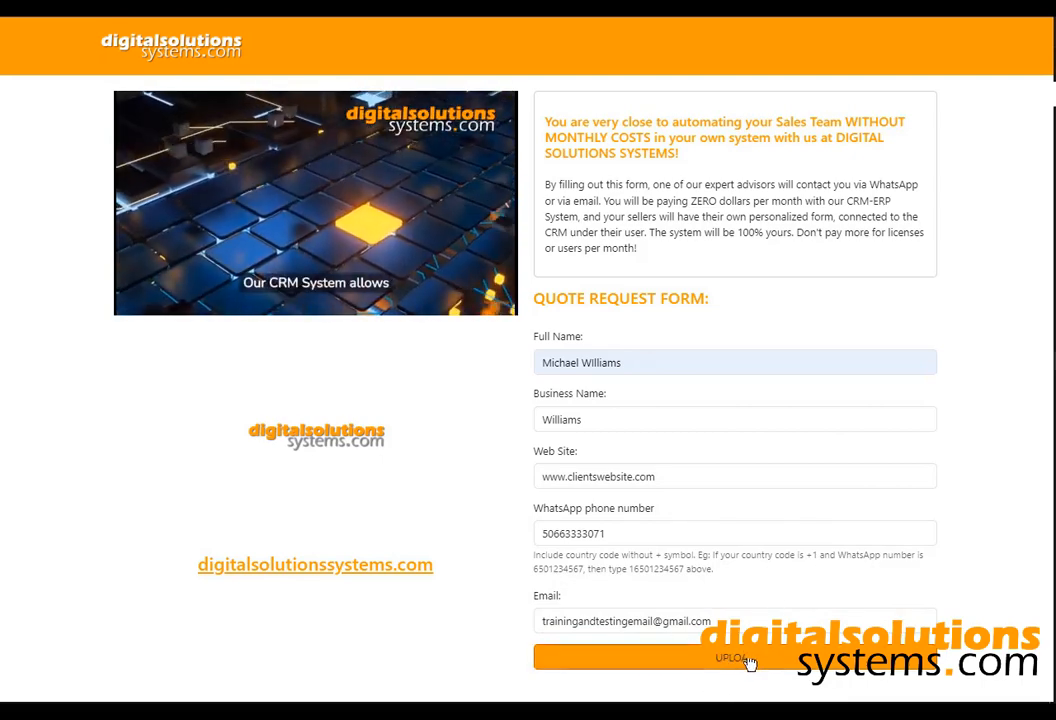
{"action": "left_click", "coordinate": [748, 659]}
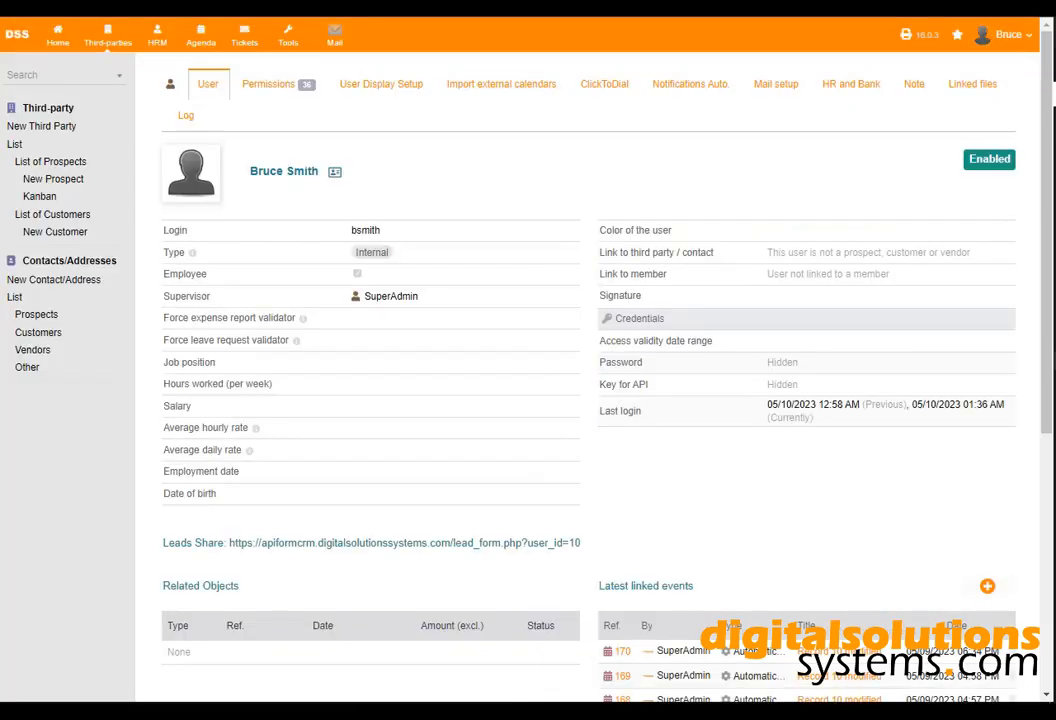
Find the new lead in List of Prospects and check its Linked files tab.
{"action": "left_click", "coordinate": [110, 42]}
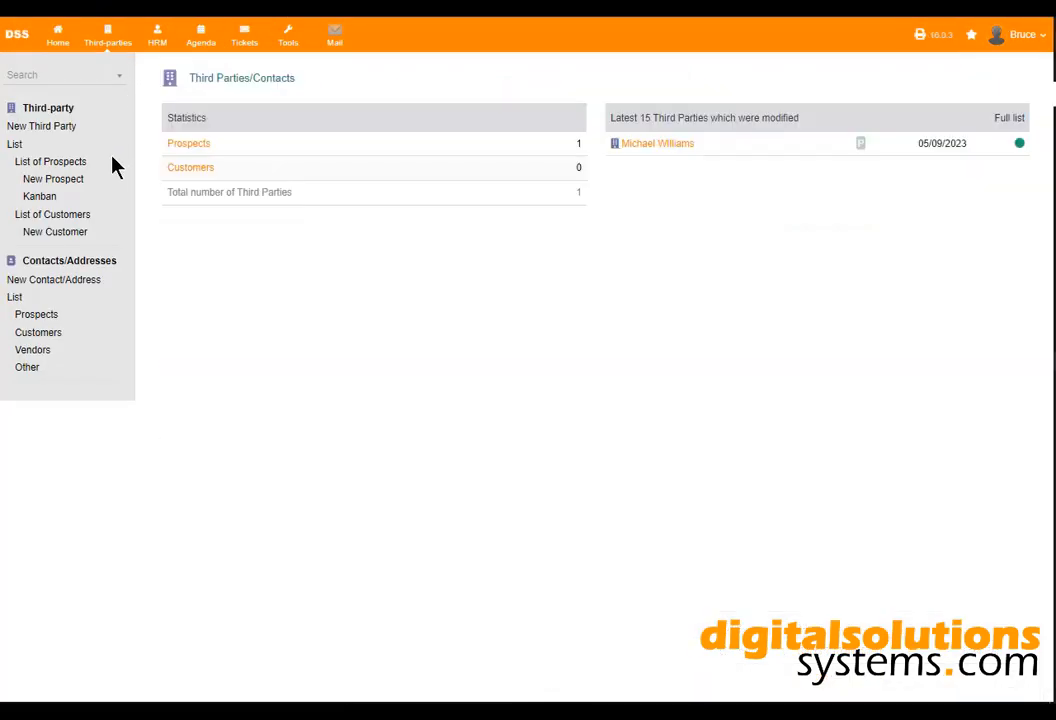
{"action": "left_click", "coordinate": [66, 164]}
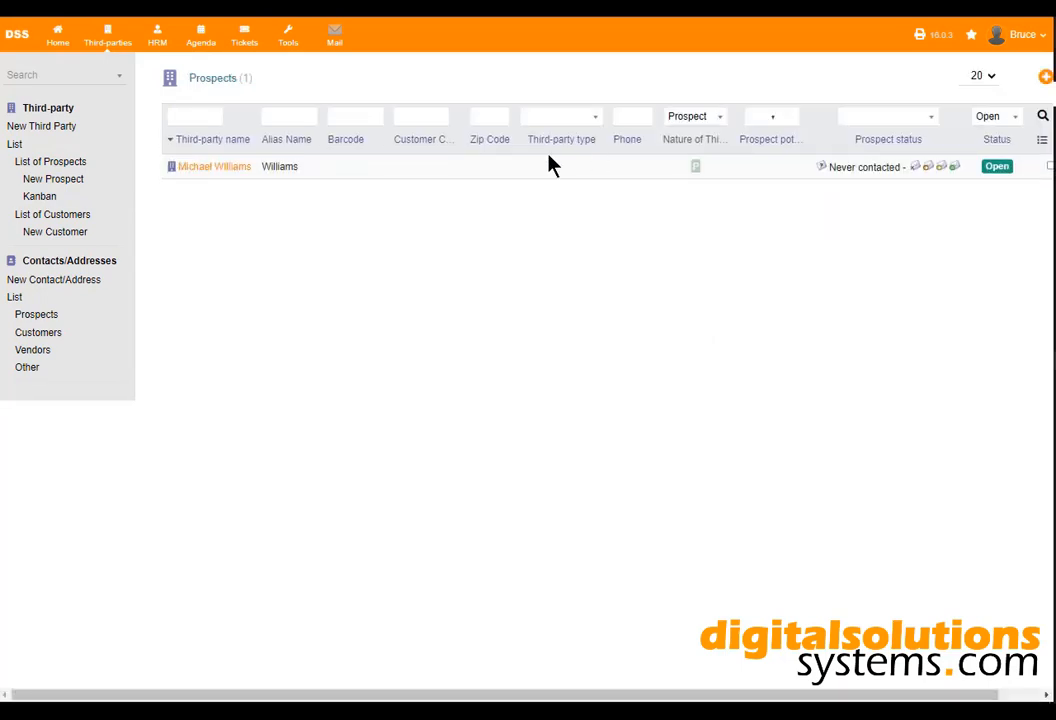
{"action": "mouse_move", "coordinate": [215, 167]}
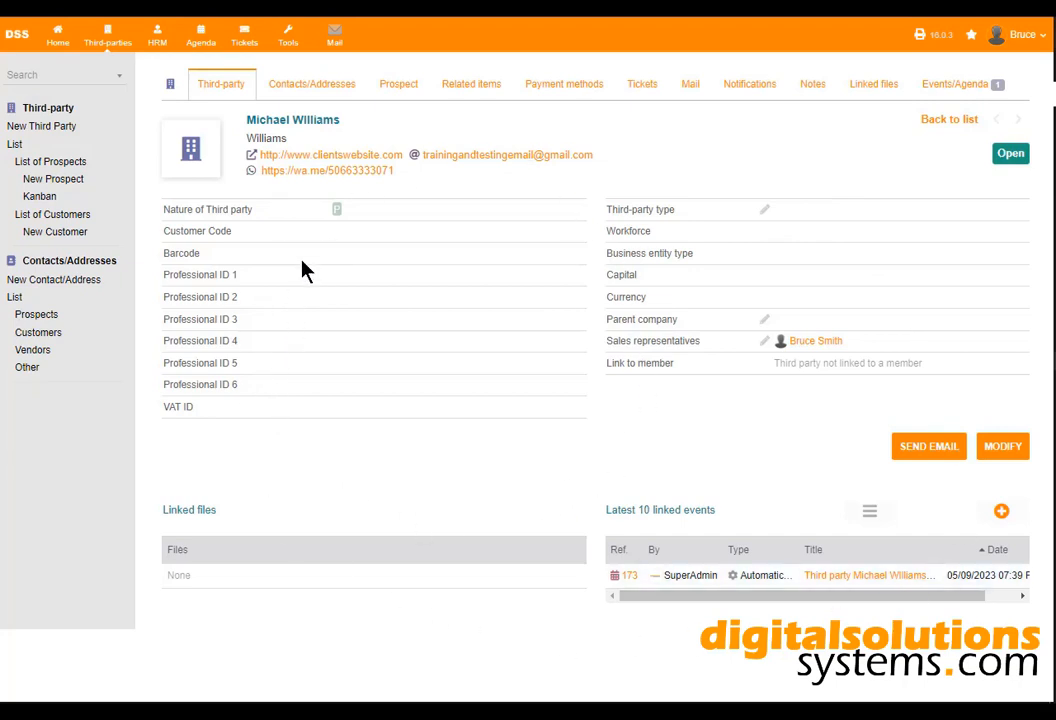
{"action": "left_click", "coordinate": [866, 89]}
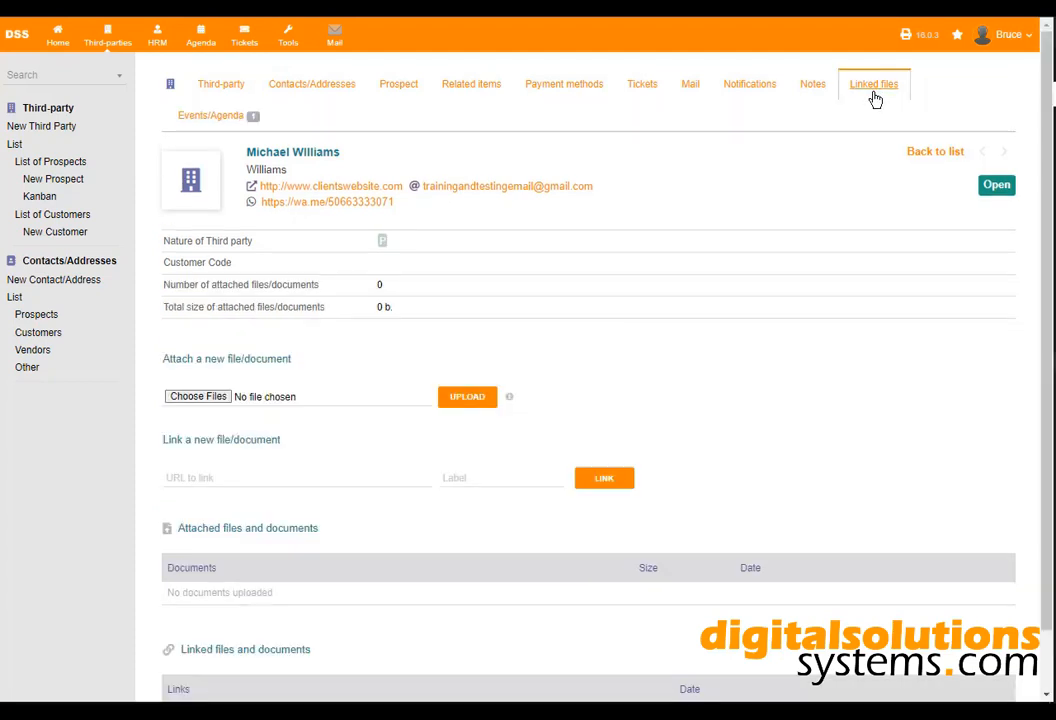
{"action": "scroll", "coordinate": [515, 545], "scroll_direction": "down", "scroll_amount": 1}
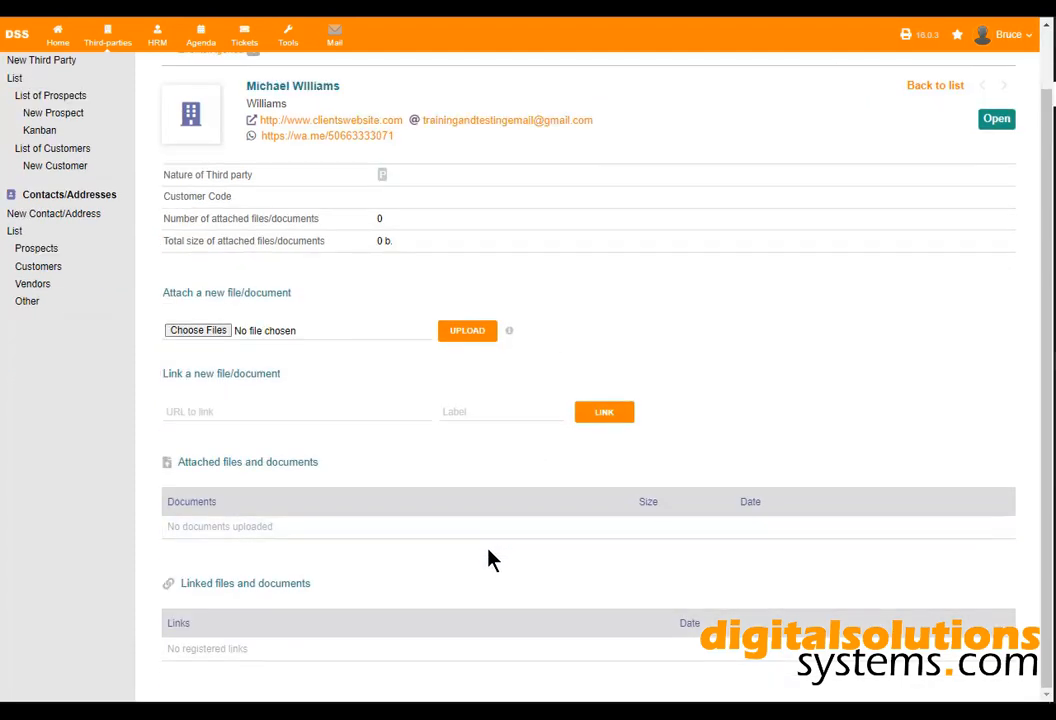
{"action": "scroll", "coordinate": [470, 528], "scroll_direction": "up", "scroll_amount": 1}
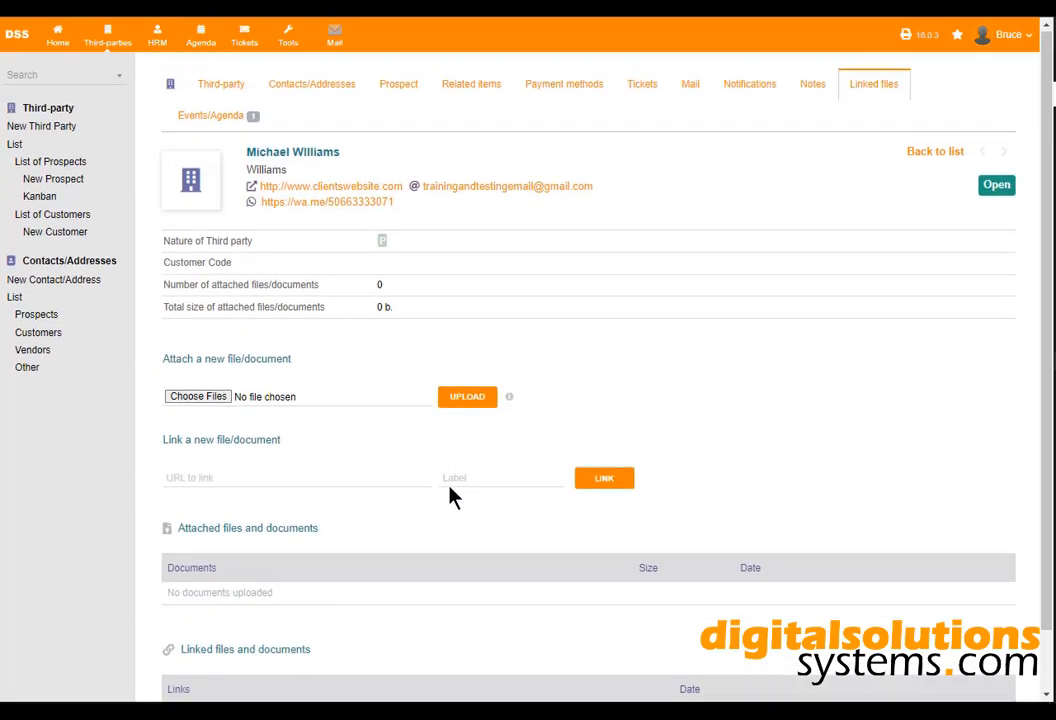
{"action": "left_click", "coordinate": [222, 84]}
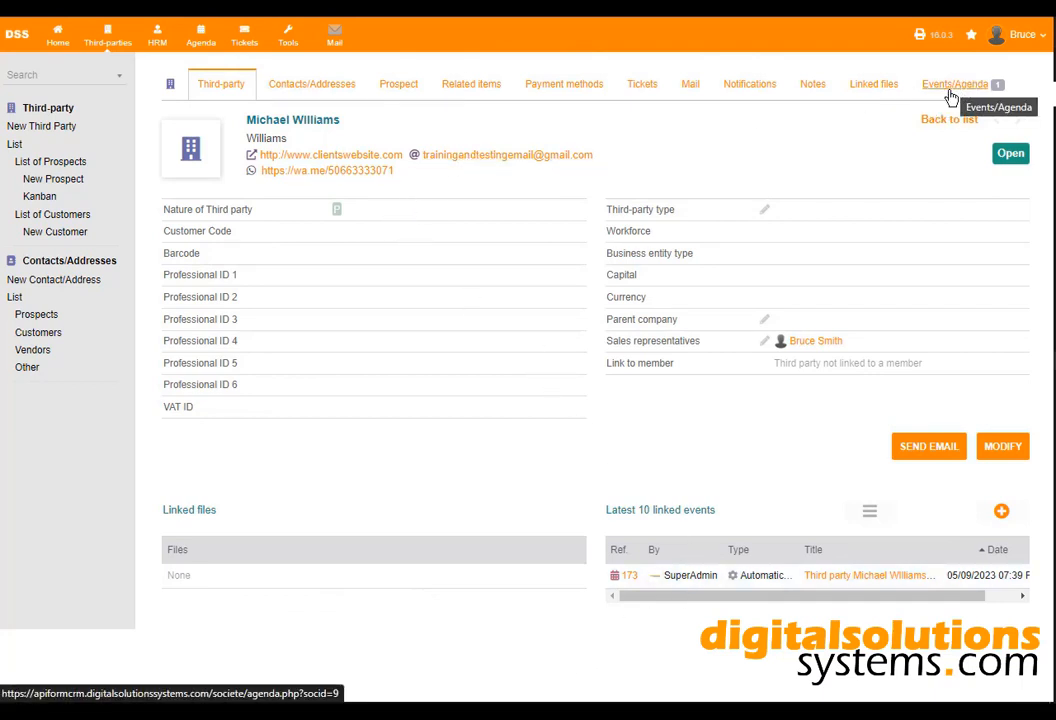
Review the prospect's Notes and Modify tabs, then follow its wa.me WhatsApp link.
{"action": "left_click", "coordinate": [806, 88]}
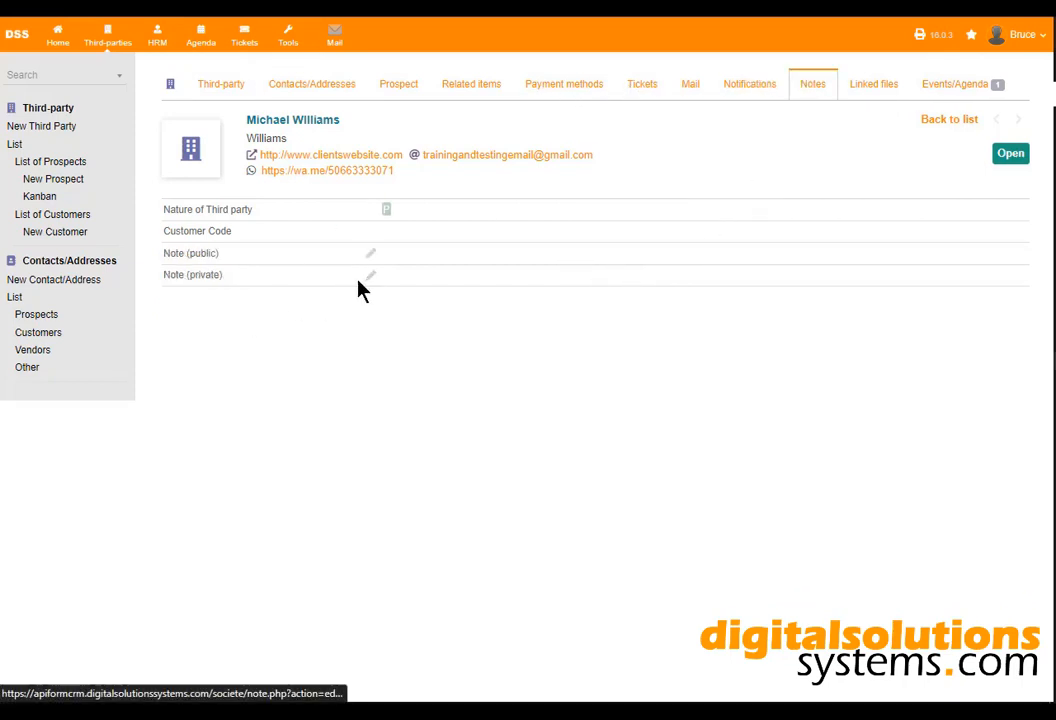
{"action": "left_click", "coordinate": [229, 95]}
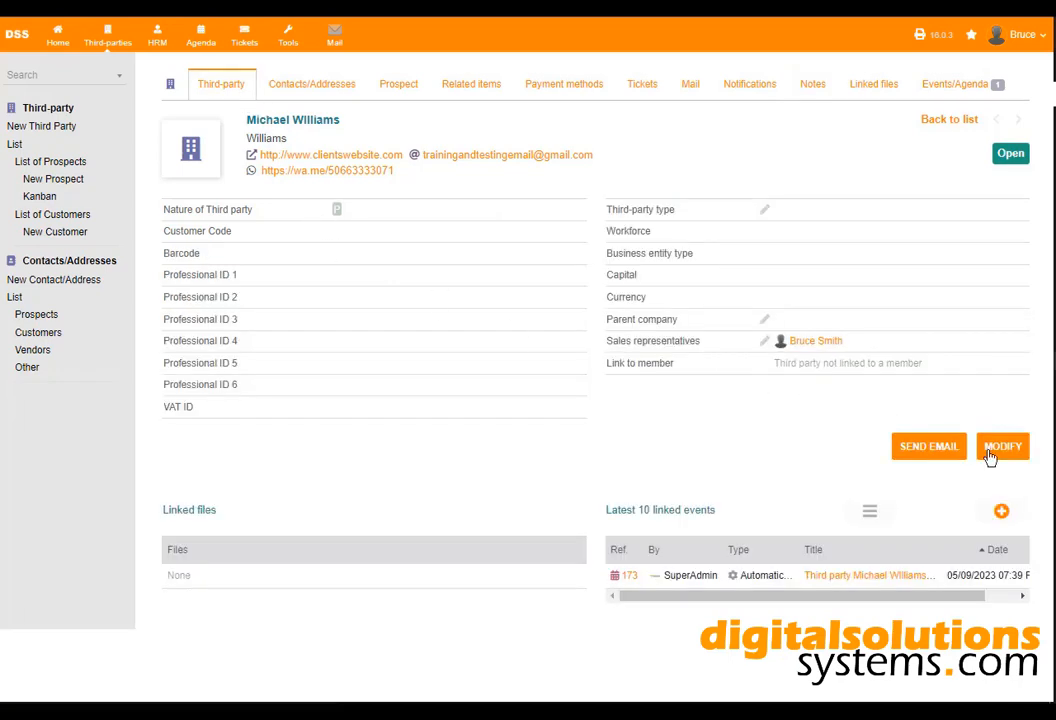
{"action": "left_click", "coordinate": [990, 457]}
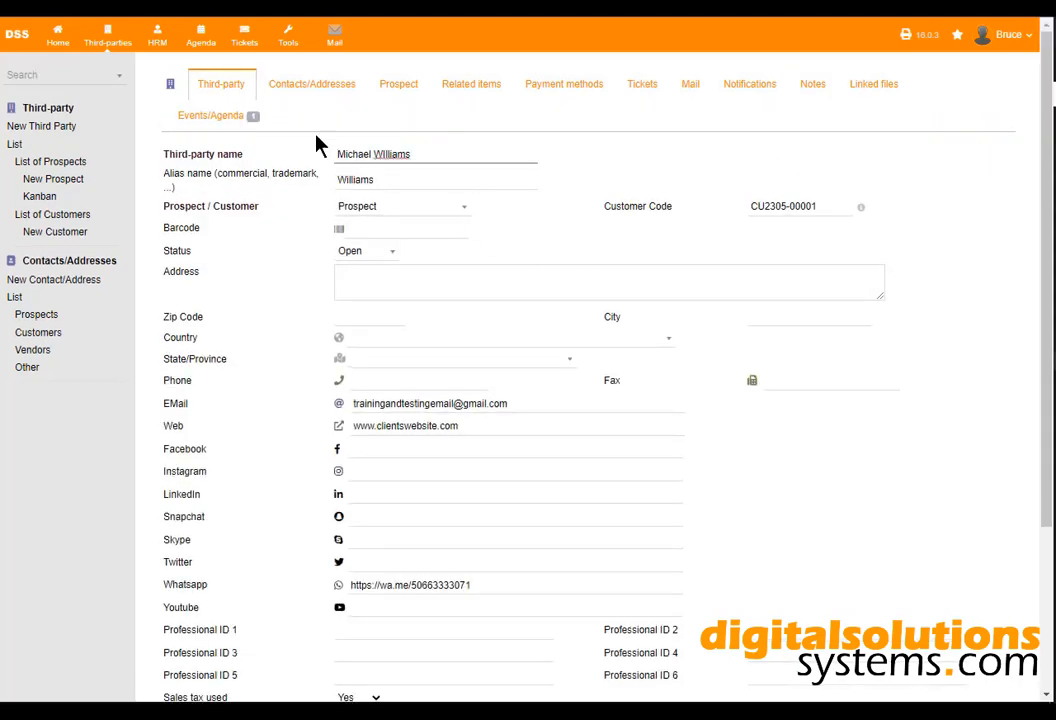
{"action": "left_click", "coordinate": [215, 86]}
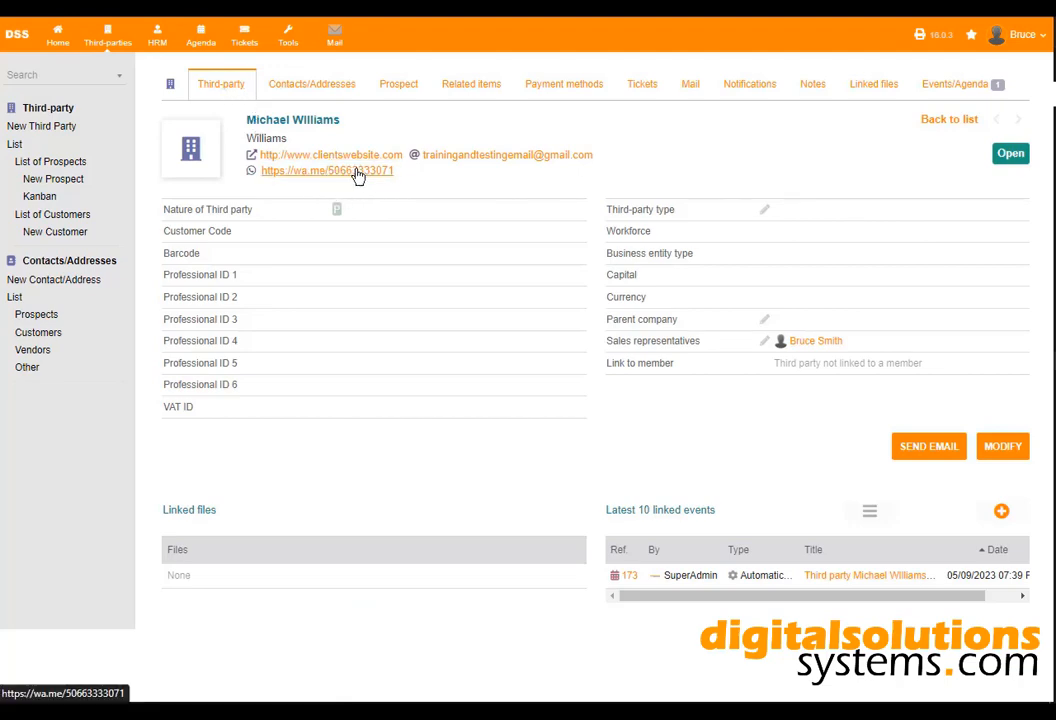
{"action": "left_click", "coordinate": [357, 172]}
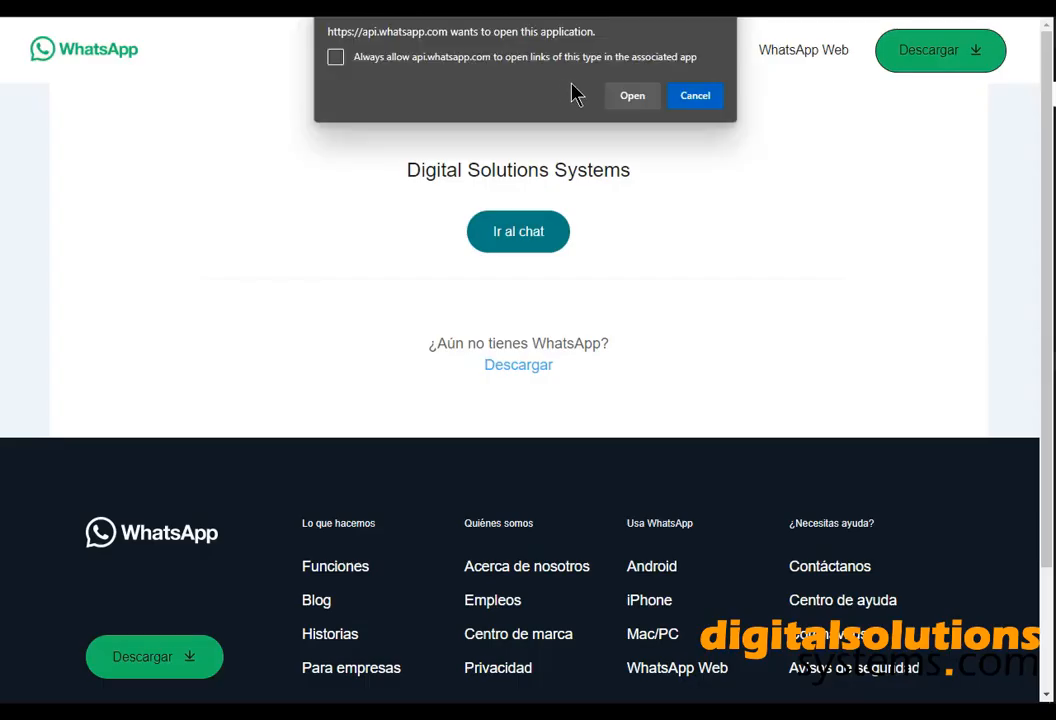
Launch WhatsApp from the browser prompt and send 'Hi' in the lead's chat.
{"action": "left_click", "coordinate": [631, 97]}
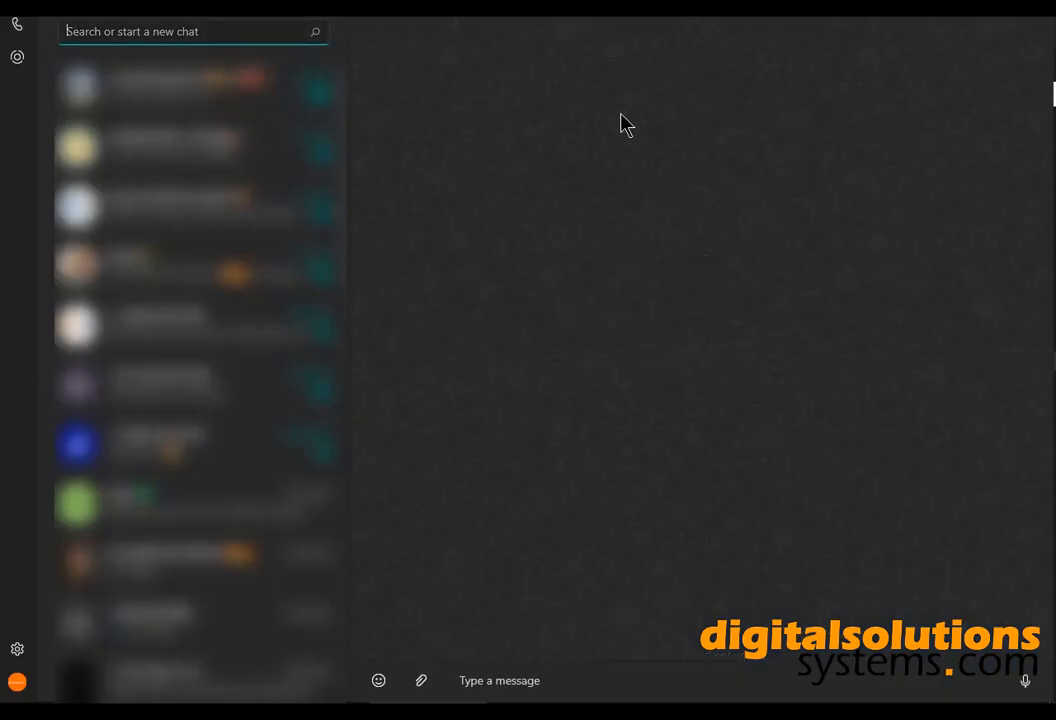
{"action": "left_click", "coordinate": [537, 680]}
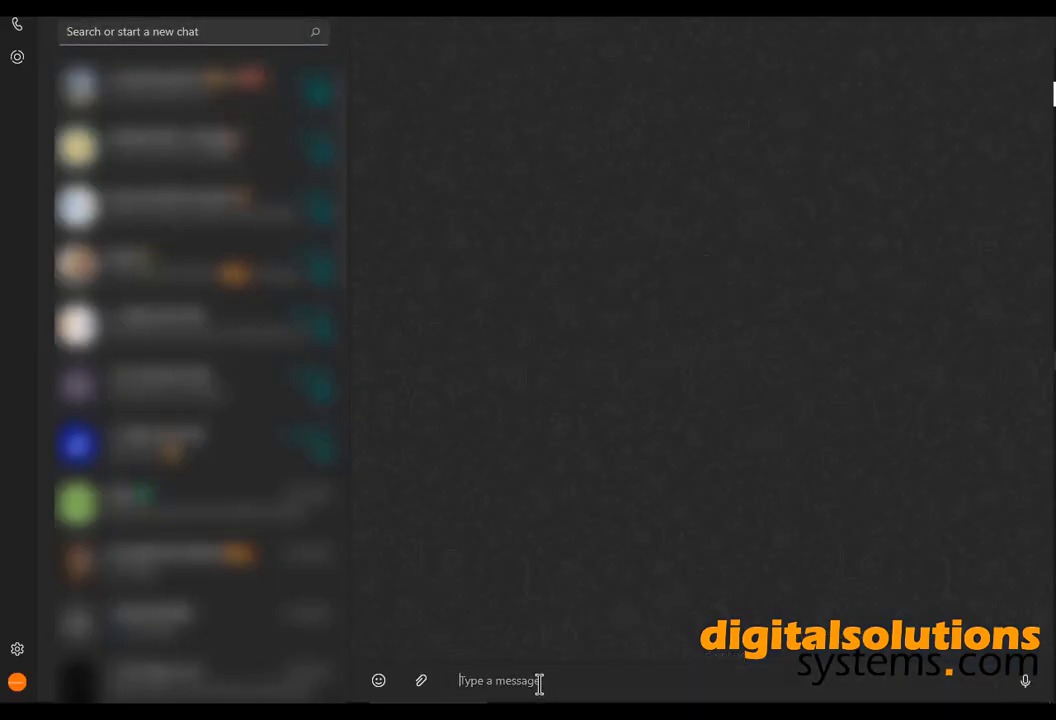
{"action": "type", "text": "Hi!!"}
{"action": "key", "text": "Return"}
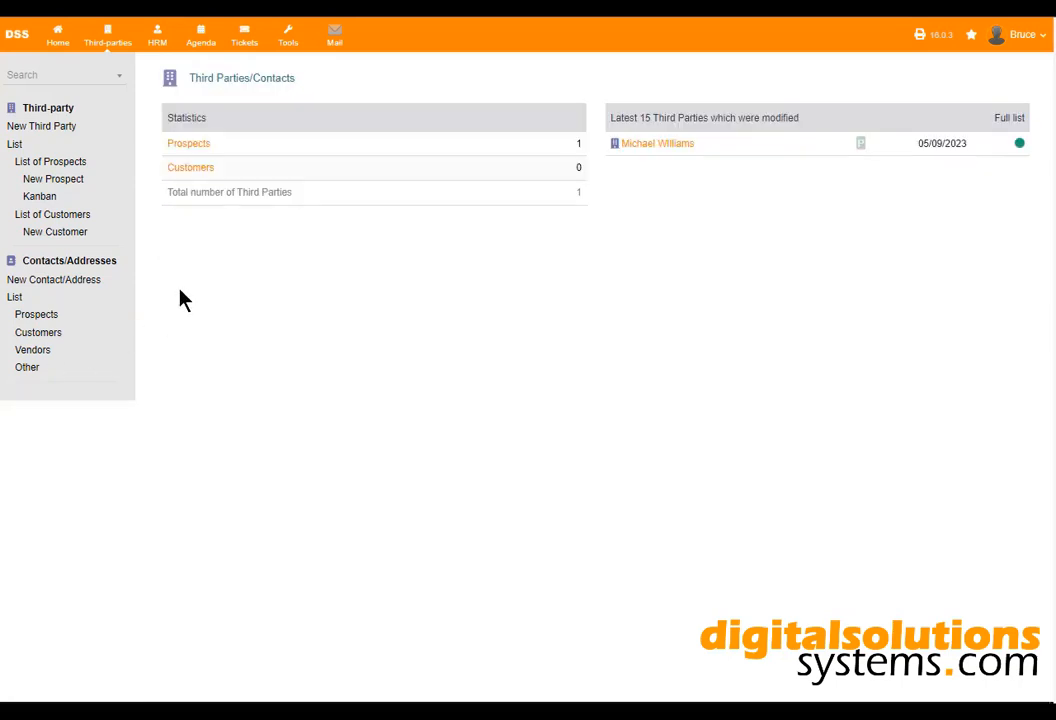
Check the new prospect's card and its Mail tab, then go to the empty webmail Inbox.
{"action": "left_click", "coordinate": [670, 146]}
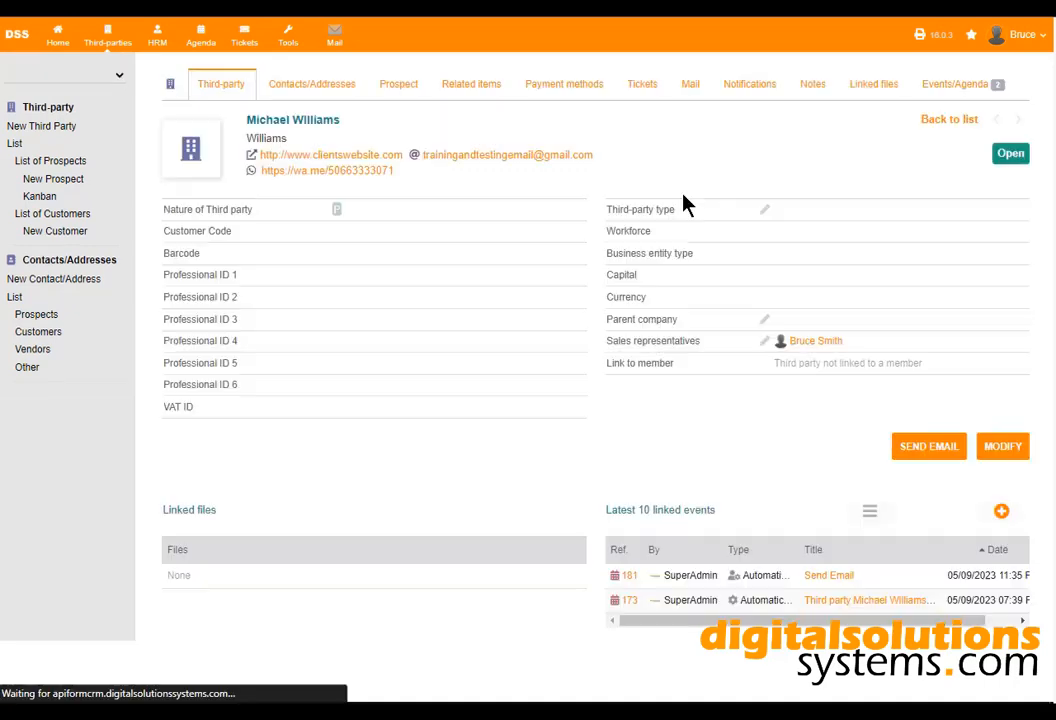
{"action": "left_click", "coordinate": [689, 88]}
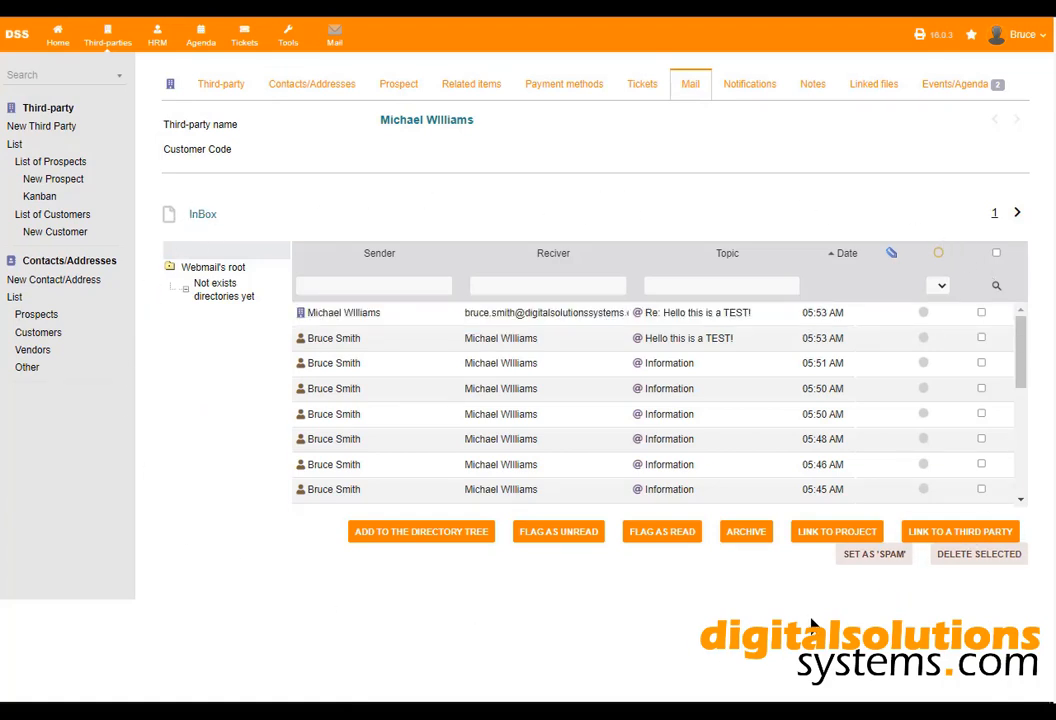
{"action": "left_click", "coordinate": [232, 85]}
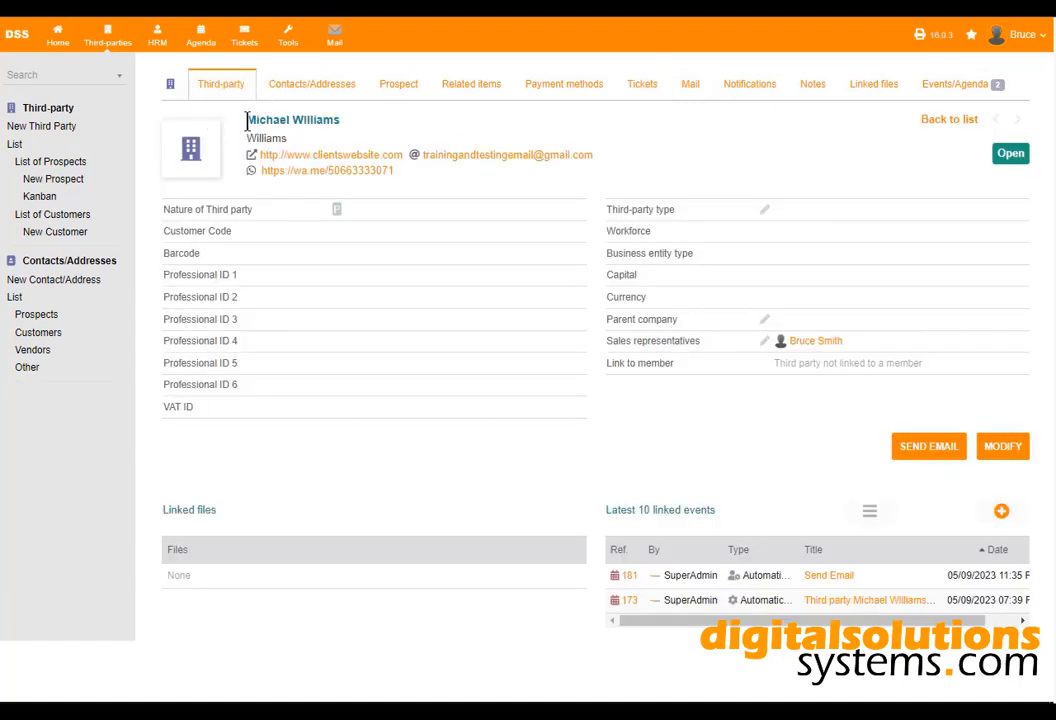
{"action": "left_click_drag", "start_coordinate": [247, 120], "coordinate": [377, 132]}
{"action": "left_click", "coordinate": [370, 125]}
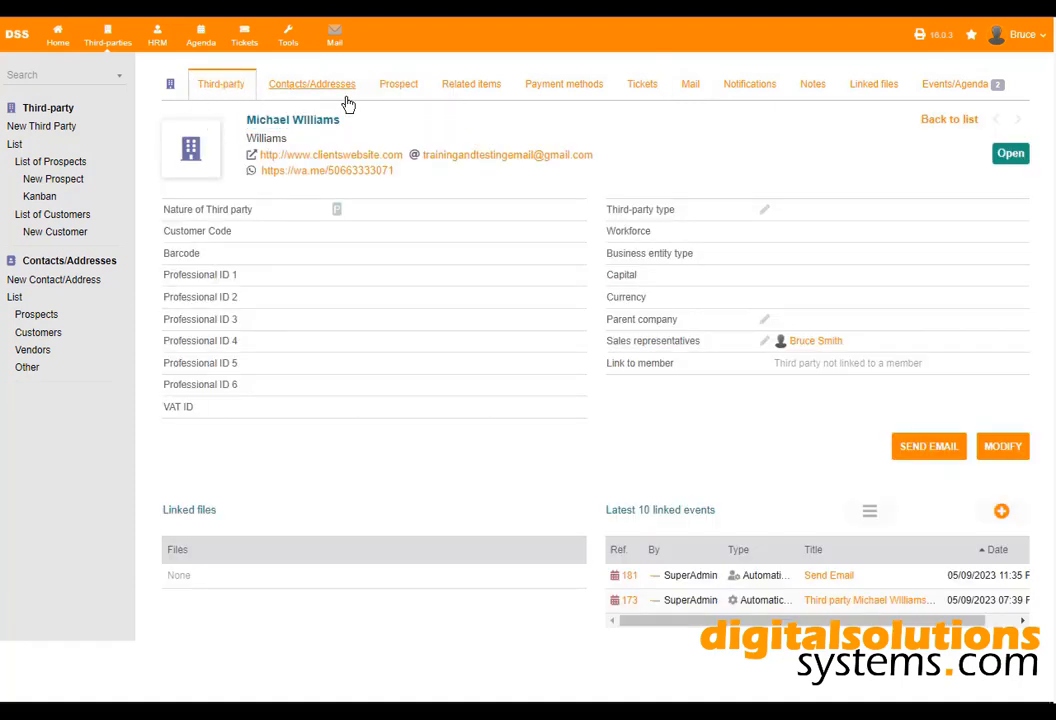
{"action": "left_click", "coordinate": [338, 40]}
{"action": "mouse_move", "coordinate": [19, 123]}
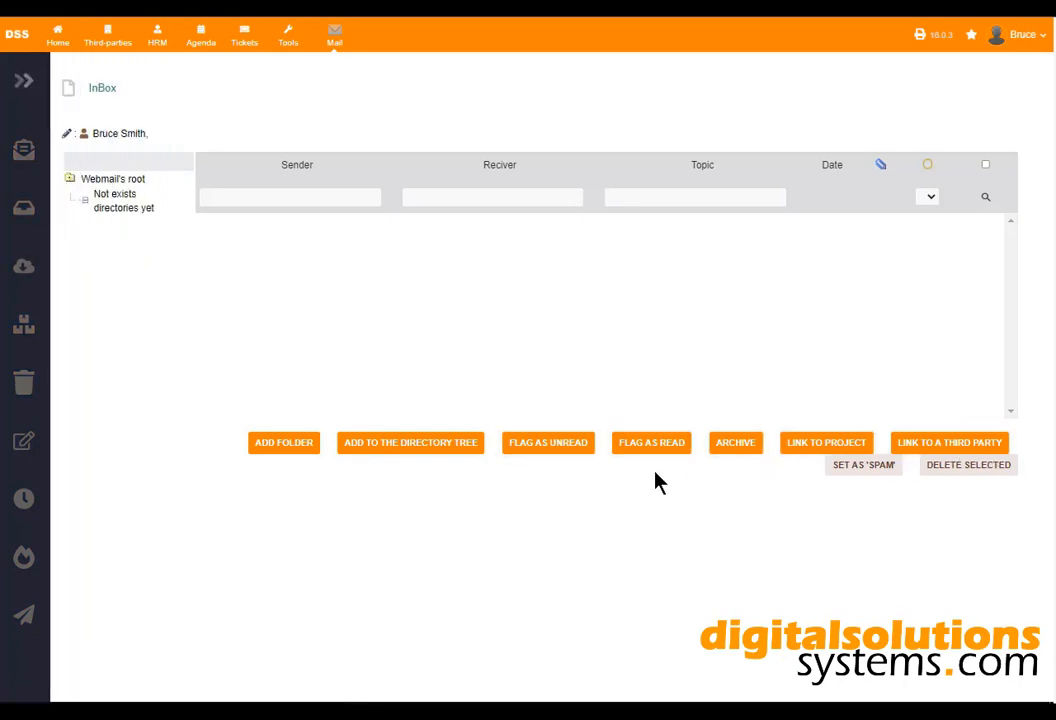
Send the prospect a new email with topic 'Hello this is a TEST!' and a short body.
{"action": "mouse_move", "coordinate": [19, 153]}
{"action": "left_click", "coordinate": [80, 153]}
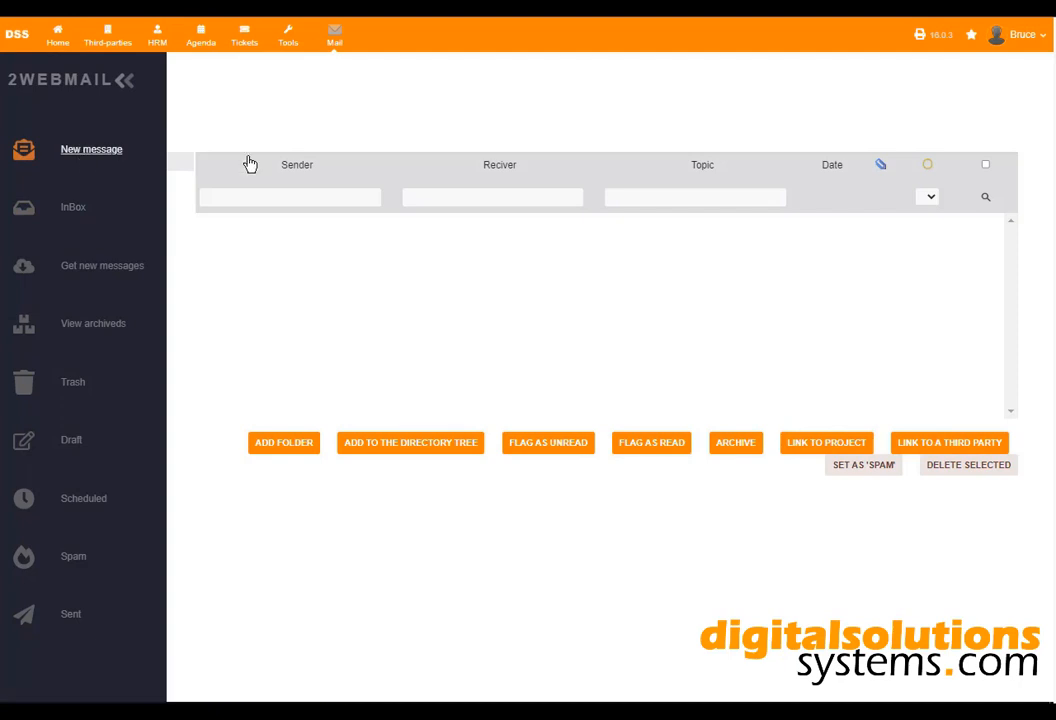
{"action": "left_click", "coordinate": [391, 210]}
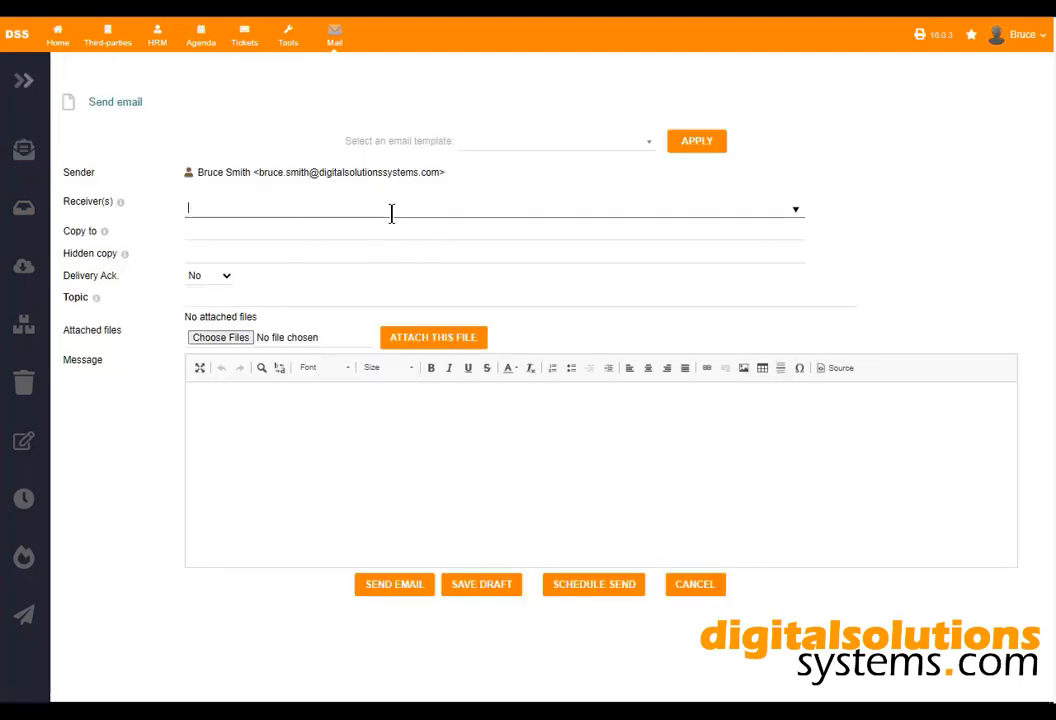
{"action": "left_click", "coordinate": [350, 303]}
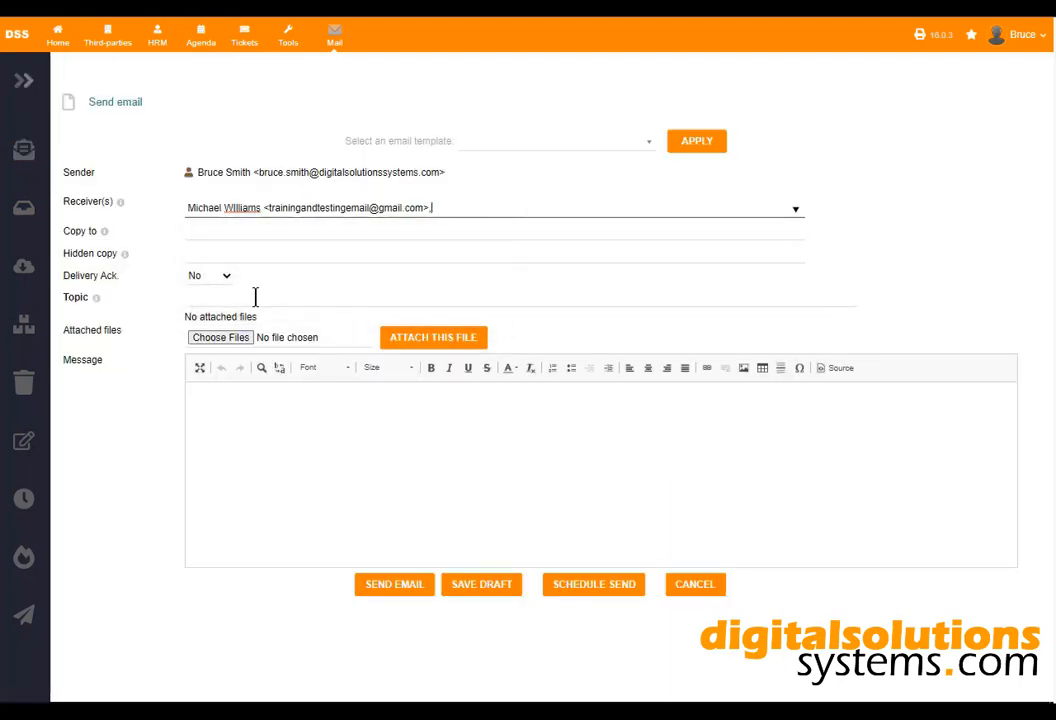
{"action": "left_click", "coordinate": [255, 298]}
{"action": "left_click", "coordinate": [258, 350]}
{"action": "left_click", "coordinate": [273, 410]}
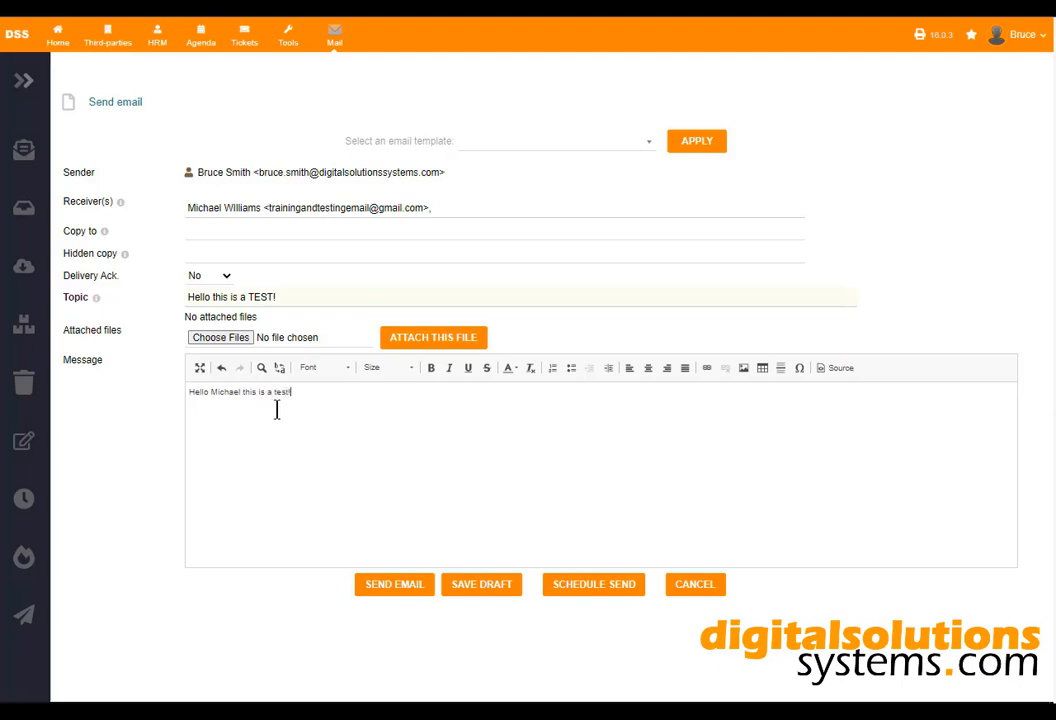
{"action": "left_click", "coordinate": [417, 593]}
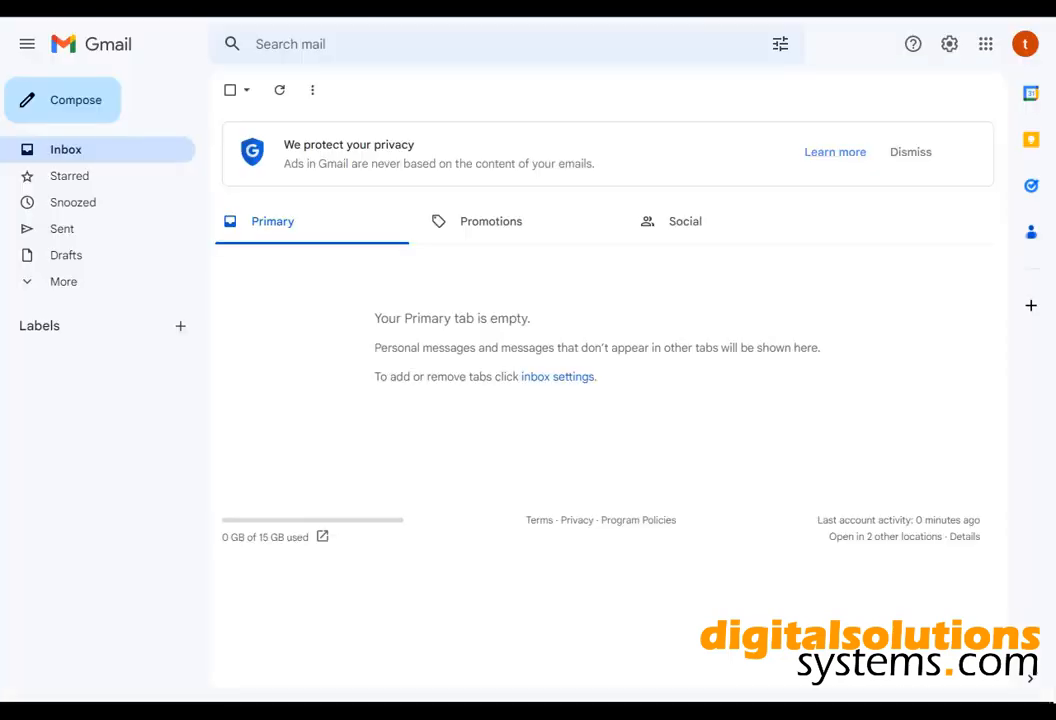
Open the 'Hello this is a TEST!' email in Gmail, inspect its sender details, and reply 'It works!'.
{"action": "left_click", "coordinate": [85, 151]}
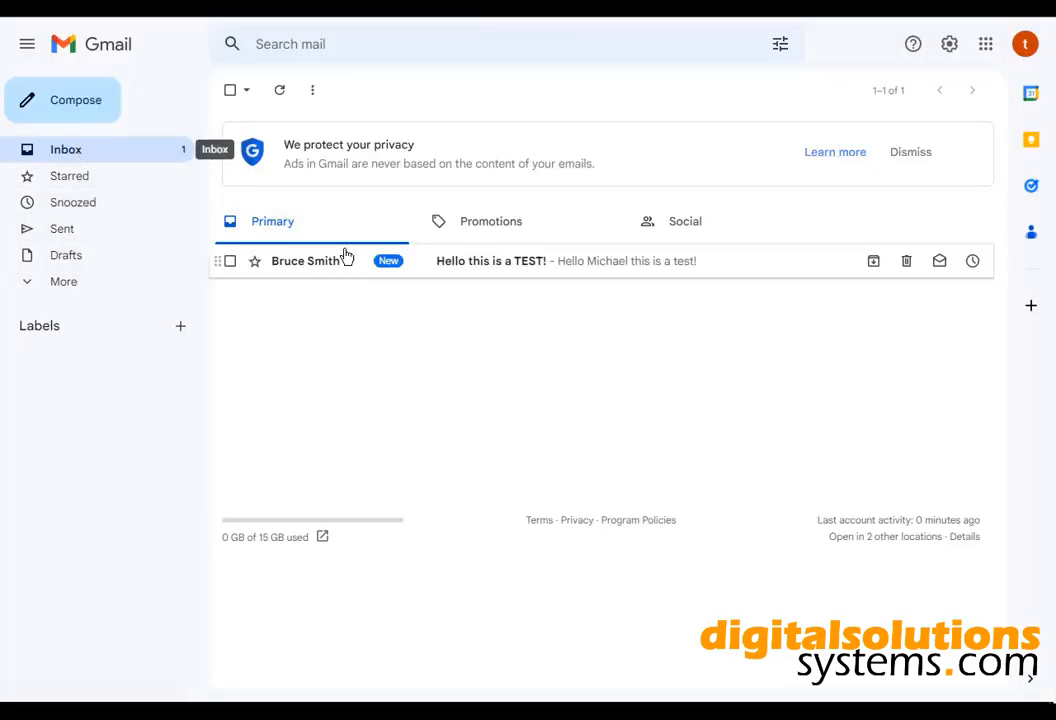
{"action": "left_click", "coordinate": [495, 266]}
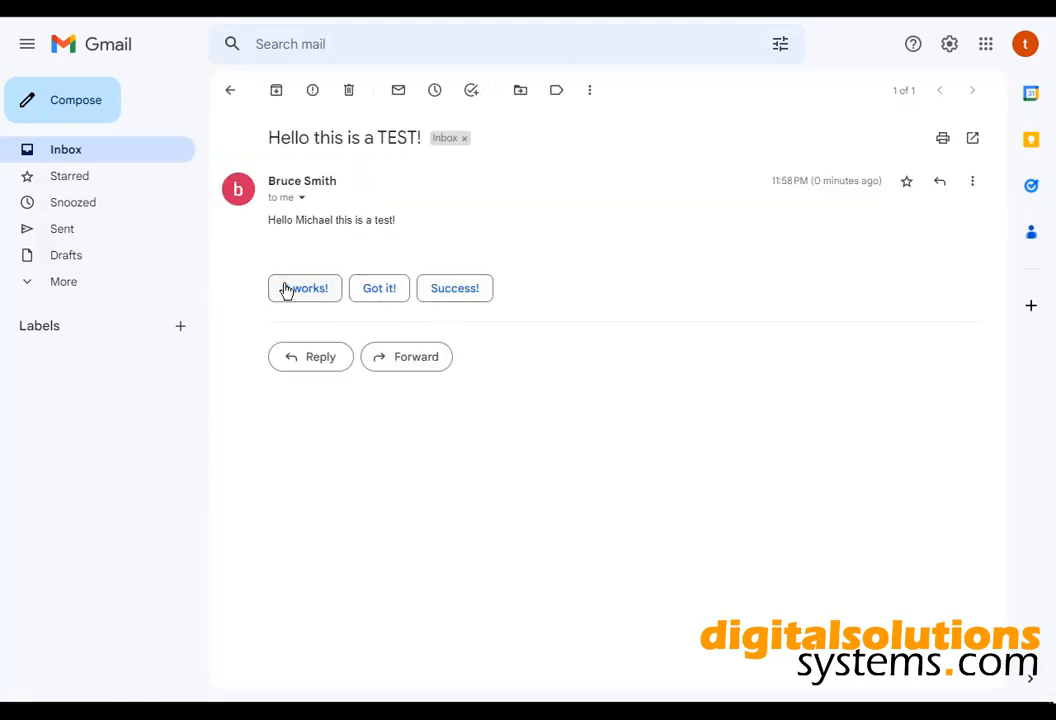
{"action": "left_click_drag", "start_coordinate": [327, 213], "coordinate": [401, 236]}
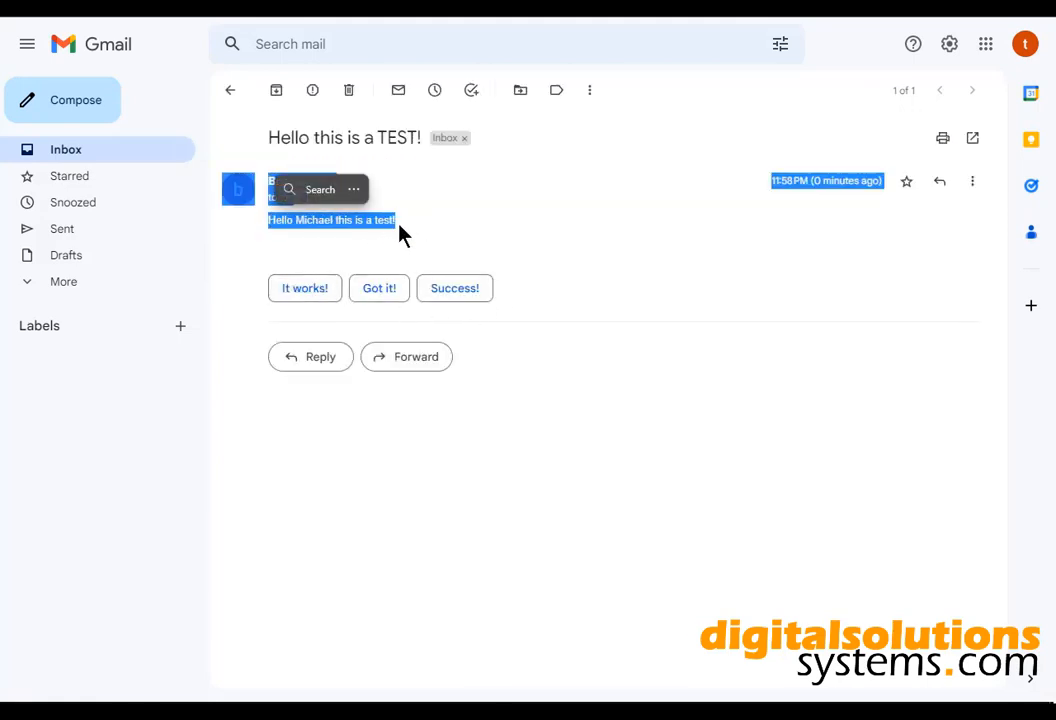
{"action": "left_click", "coordinate": [301, 207]}
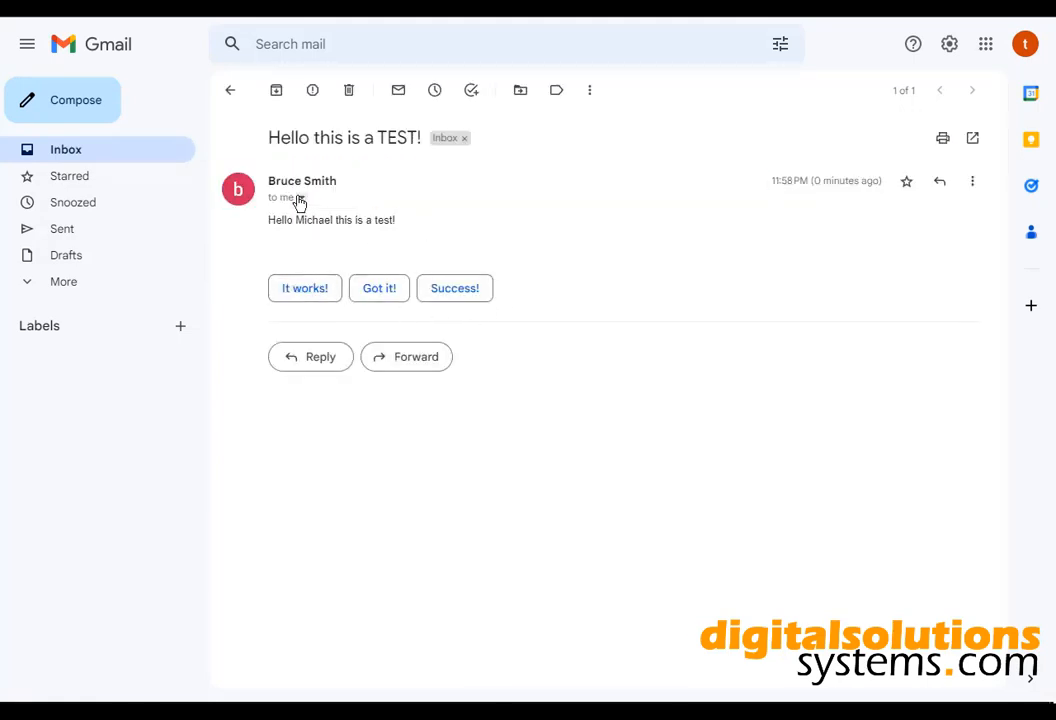
{"action": "left_click", "coordinate": [299, 203]}
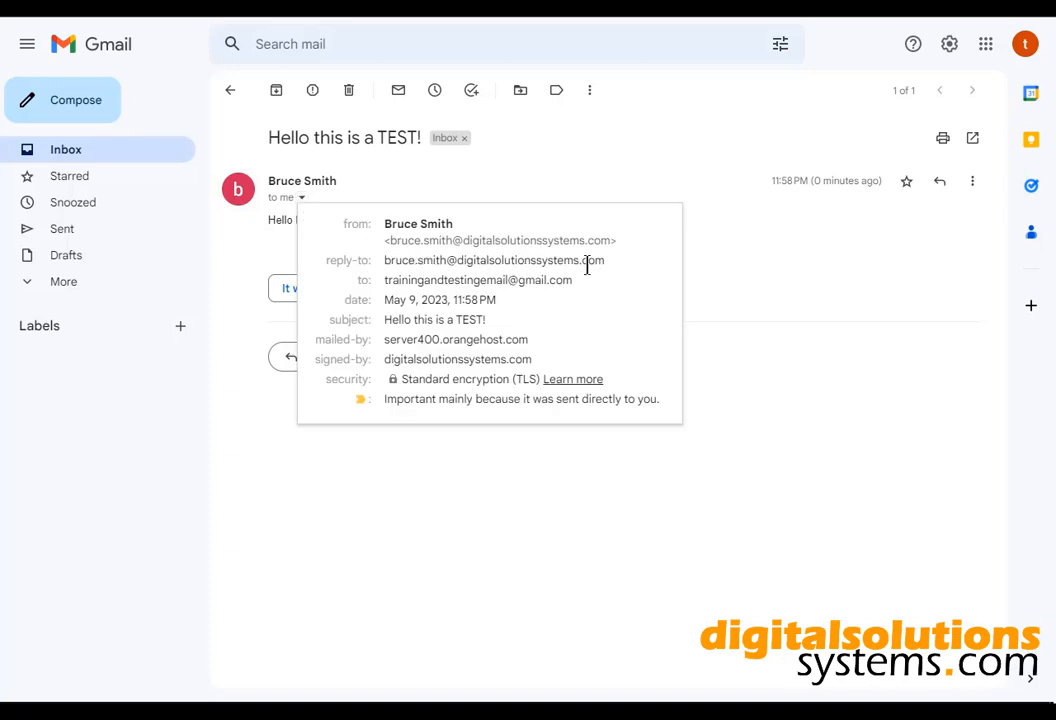
{"action": "left_click_drag", "start_coordinate": [601, 262], "coordinate": [384, 260]}
{"action": "left_click", "coordinate": [507, 497]}
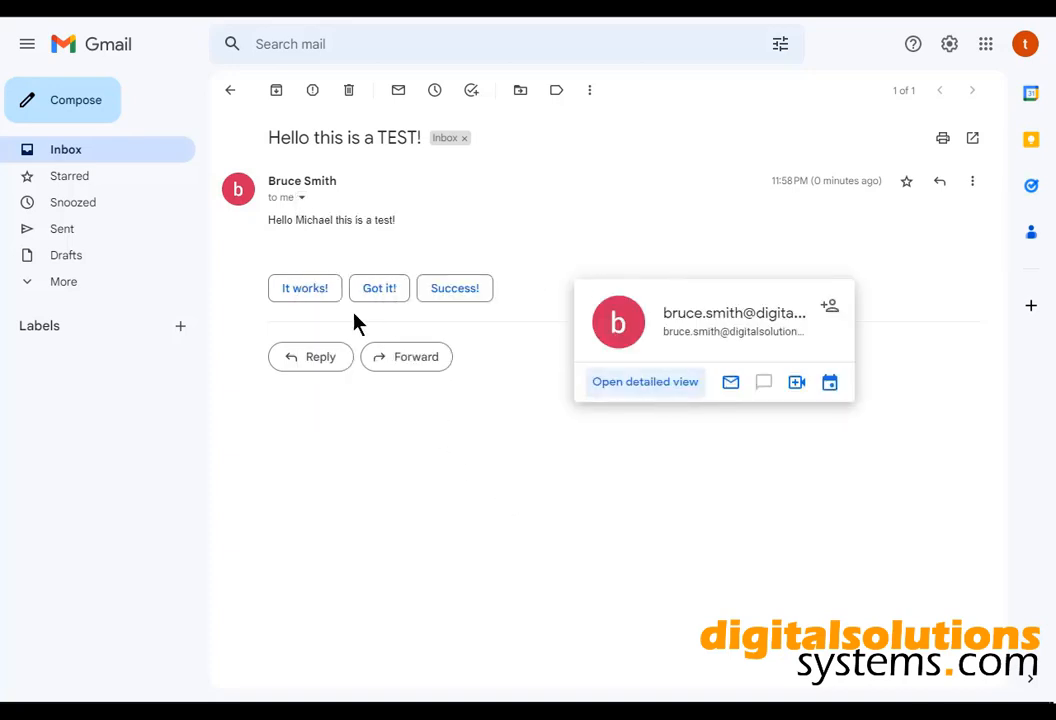
{"action": "left_click", "coordinate": [322, 299]}
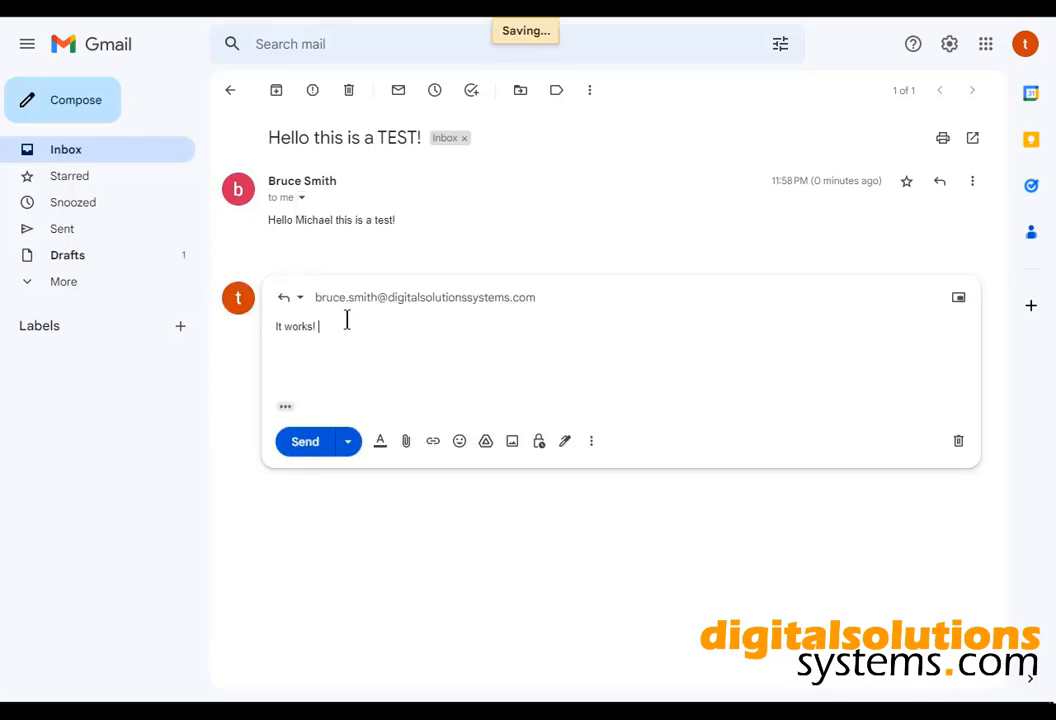
{"action": "left_click", "coordinate": [322, 442]}
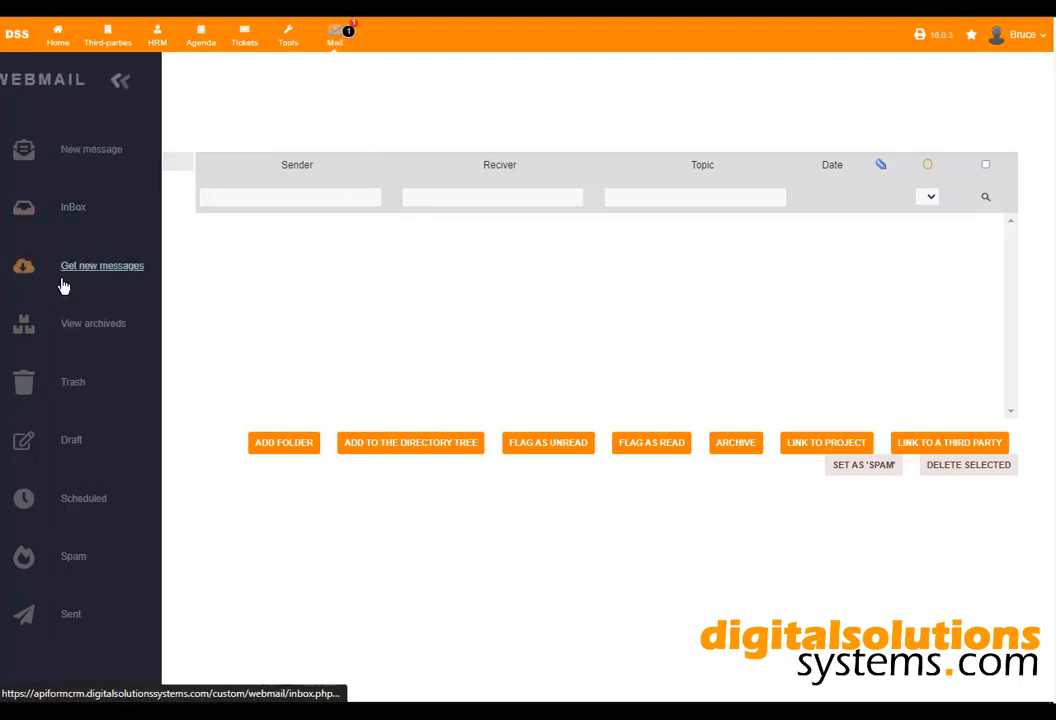
Fetch and read the 'It works!' reply in the webmail Inbox, then log out of Dolibarr.
{"action": "left_click", "coordinate": [64, 272]}
{"action": "left_click", "coordinate": [337, 227]}
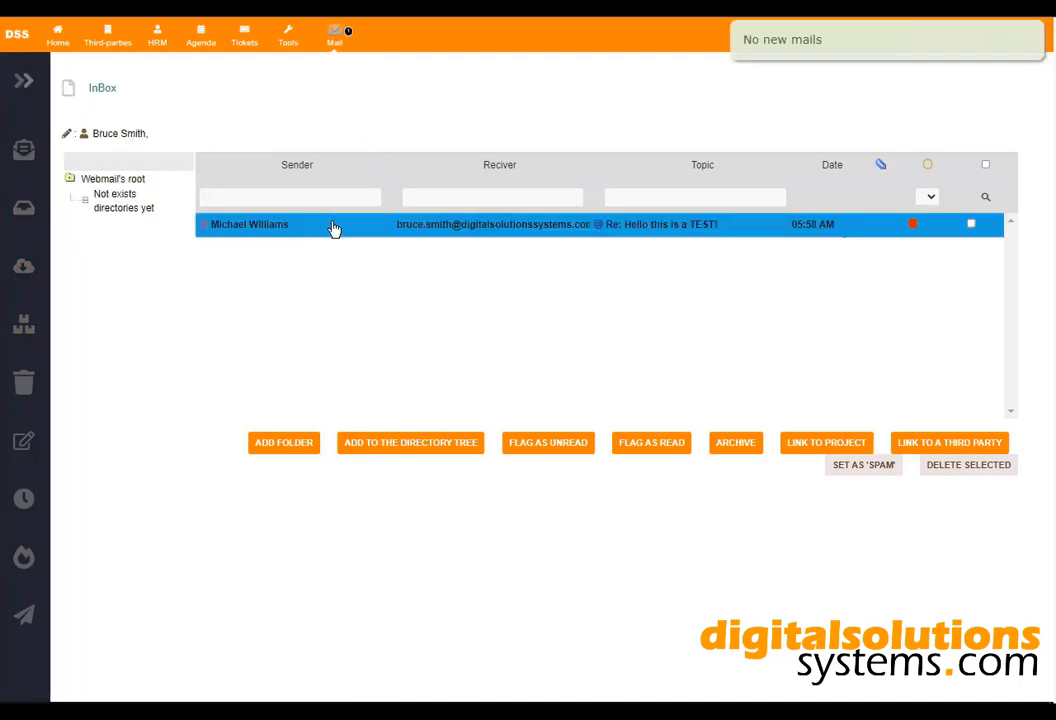
{"action": "scroll", "coordinate": [360, 600], "scroll_direction": "down", "scroll_amount": 2}
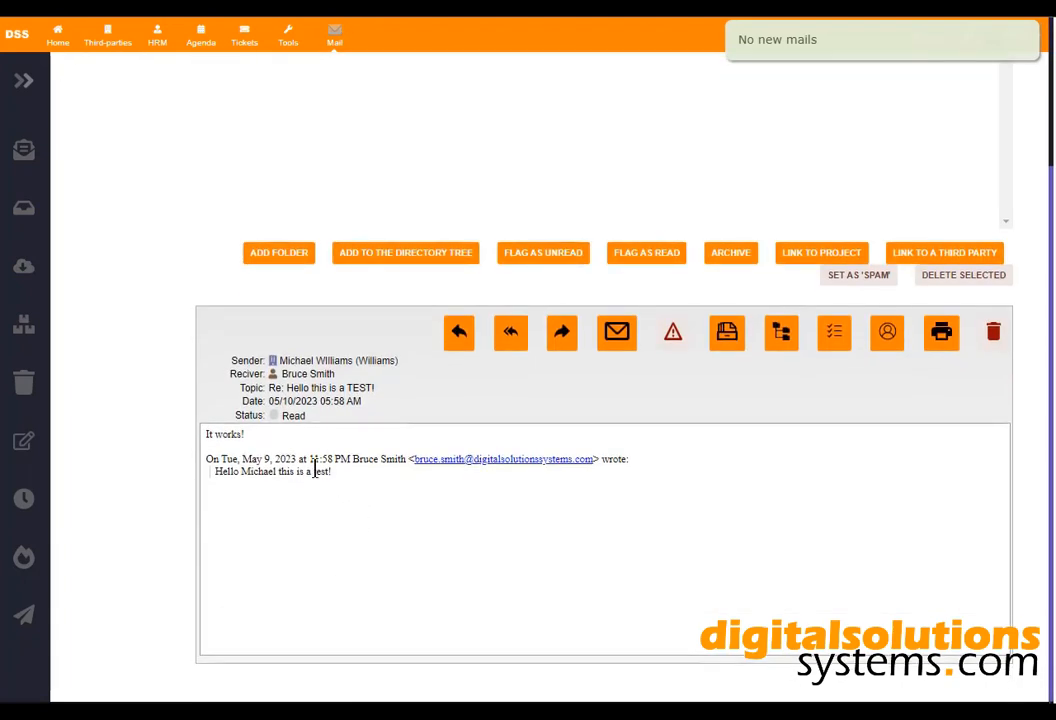
{"action": "left_click_drag", "start_coordinate": [332, 471], "coordinate": [196, 438]}
{"action": "left_click", "coordinate": [355, 500]}
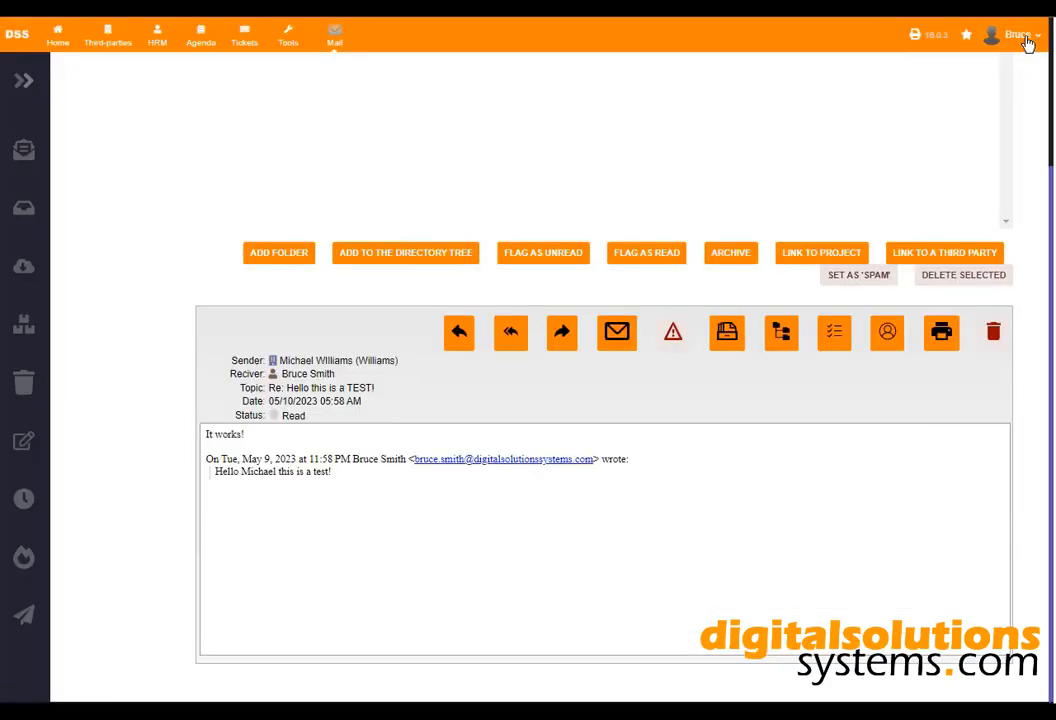
{"action": "left_click", "coordinate": [1036, 40]}
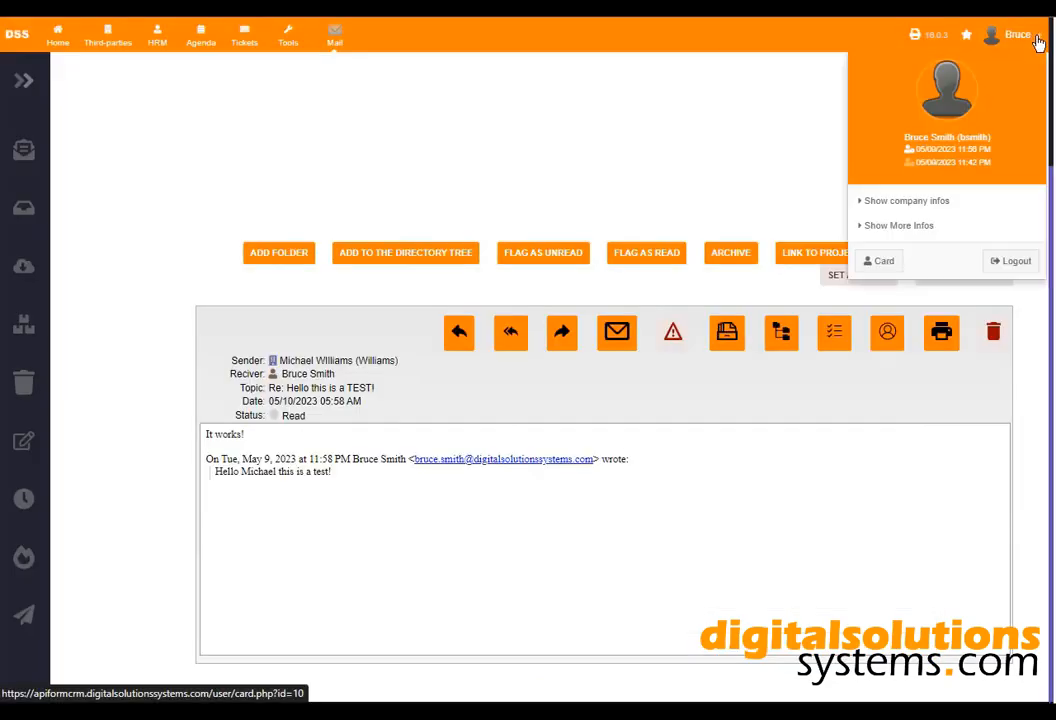
{"action": "left_click", "coordinate": [1013, 263]}
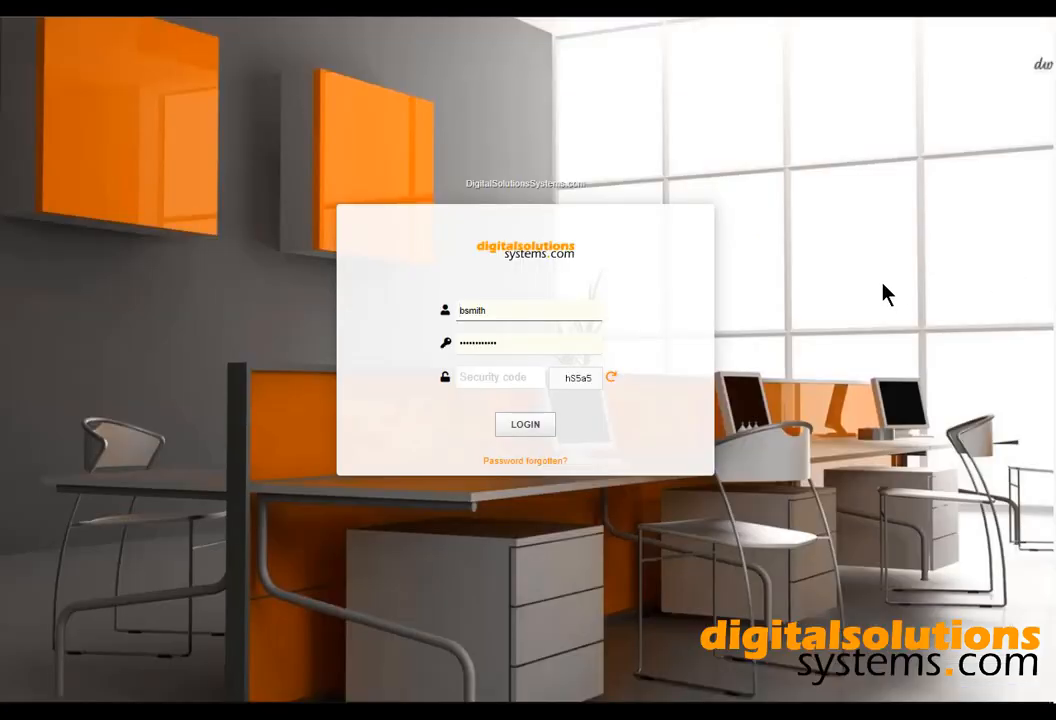